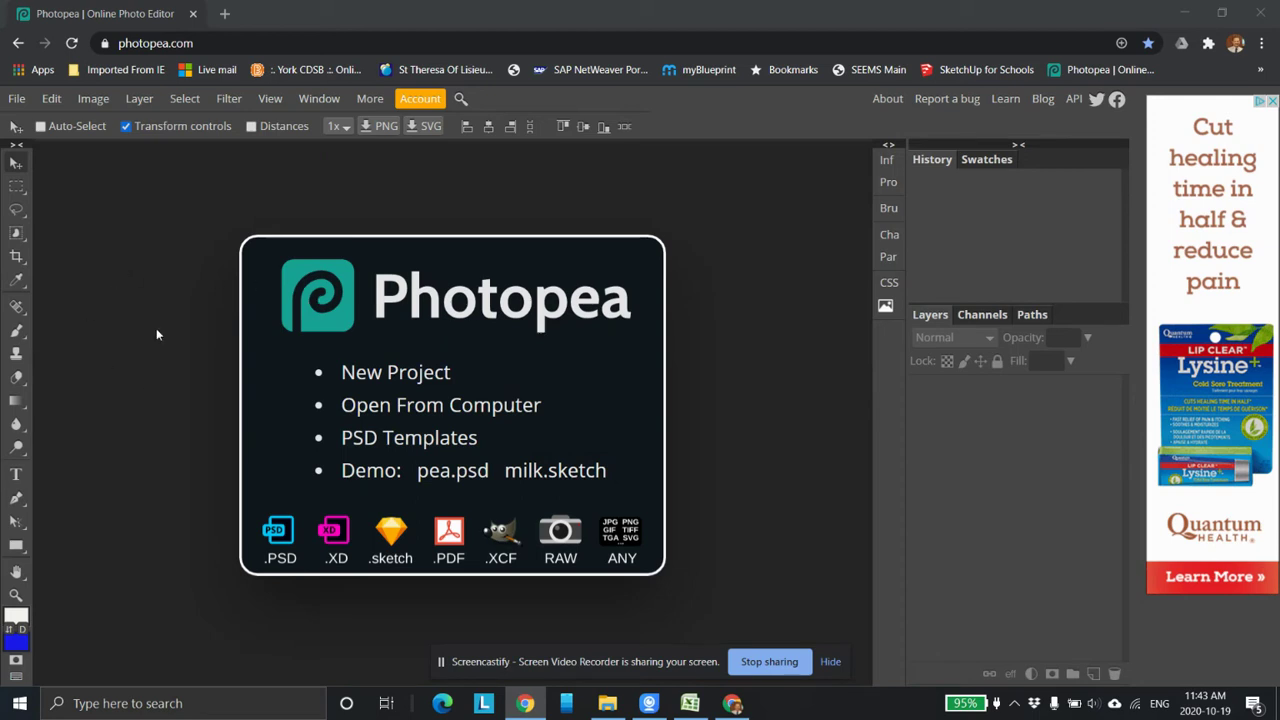
- Open the New Project dialog from the File menu and scroll through the Social size presets
click(16, 99)
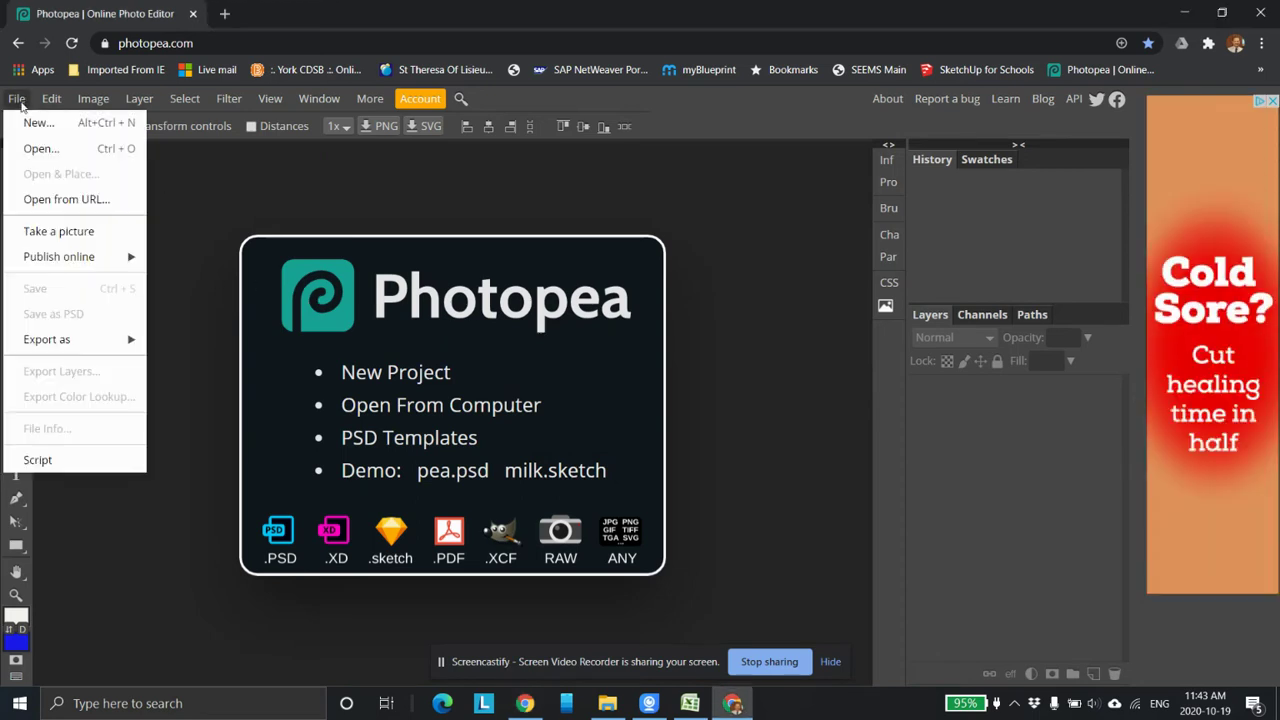
click(35, 124)
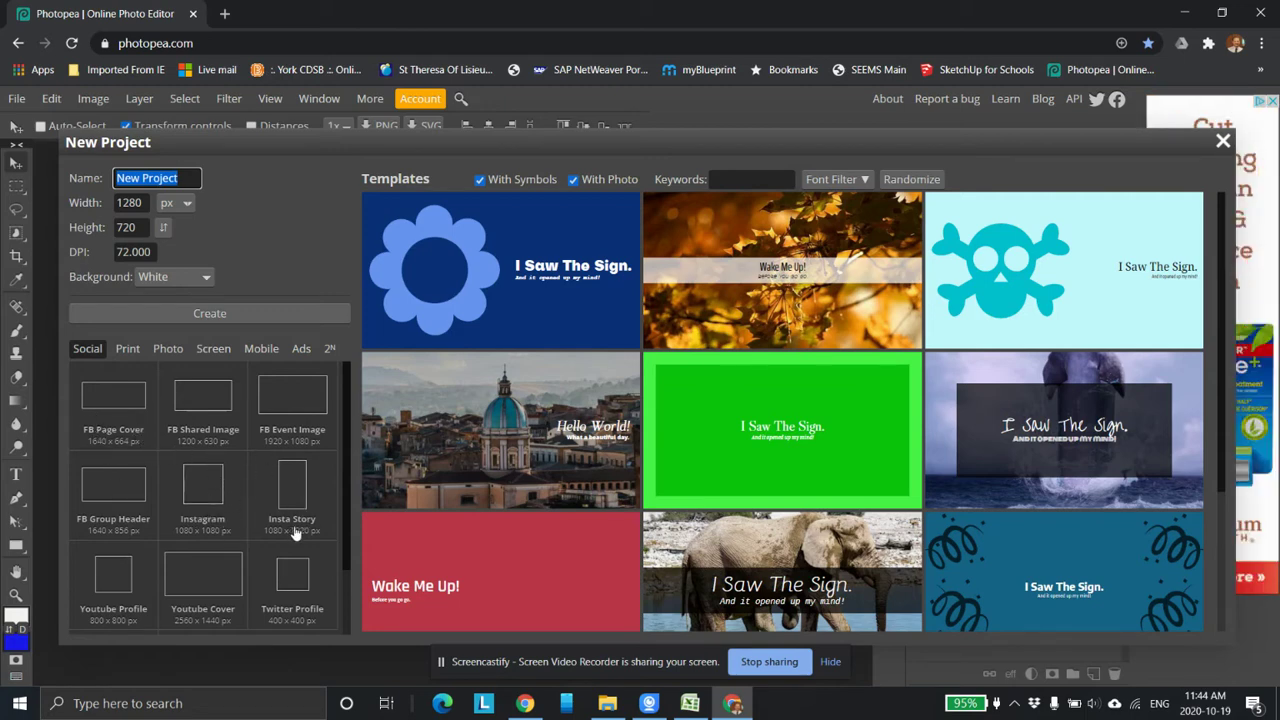
scroll(270, 515, down, 1)
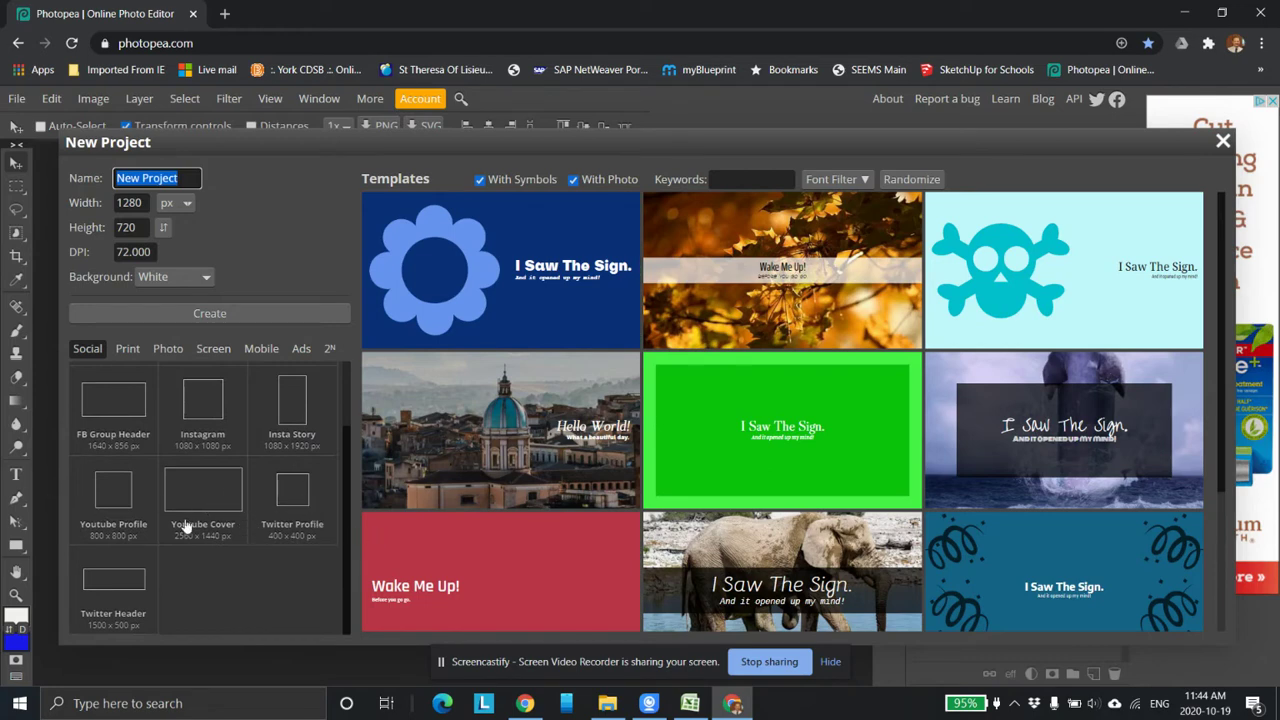
scroll(255, 491, up, 1)
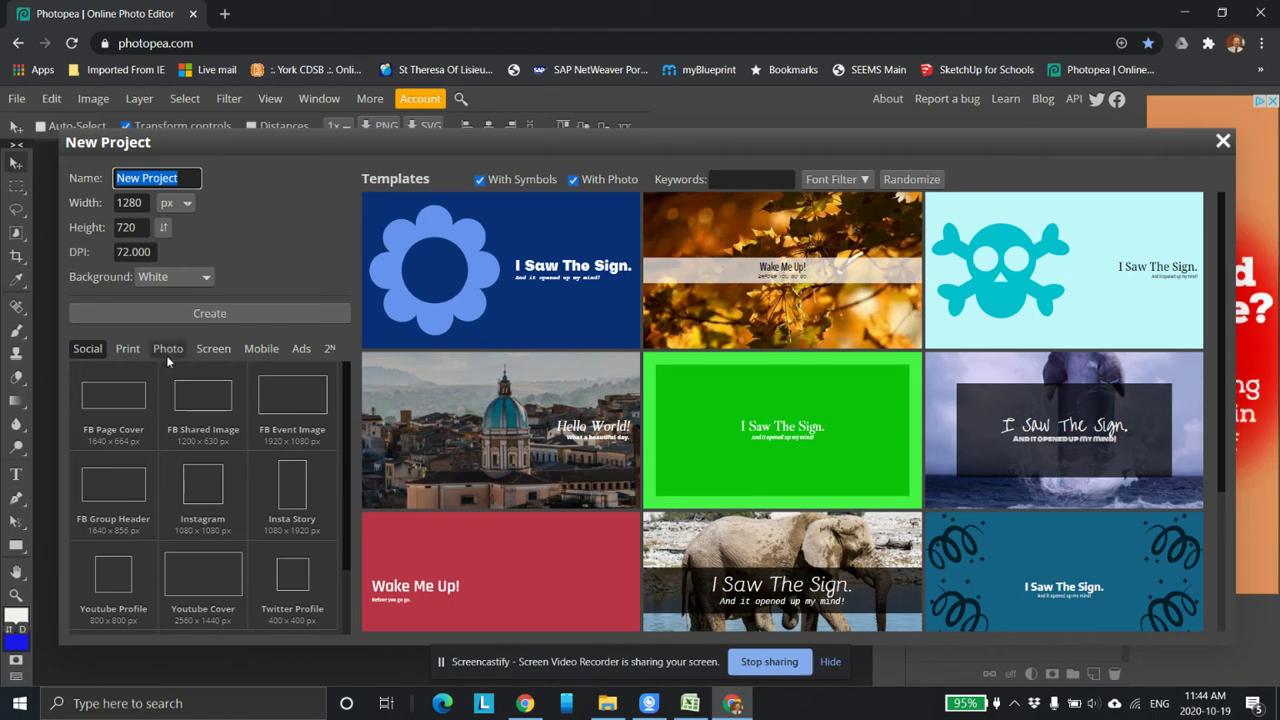
- Browse the Print, Photo, Screen, Mobile and Ads presets, then create the default 1280 × 720 white project
click(131, 349)
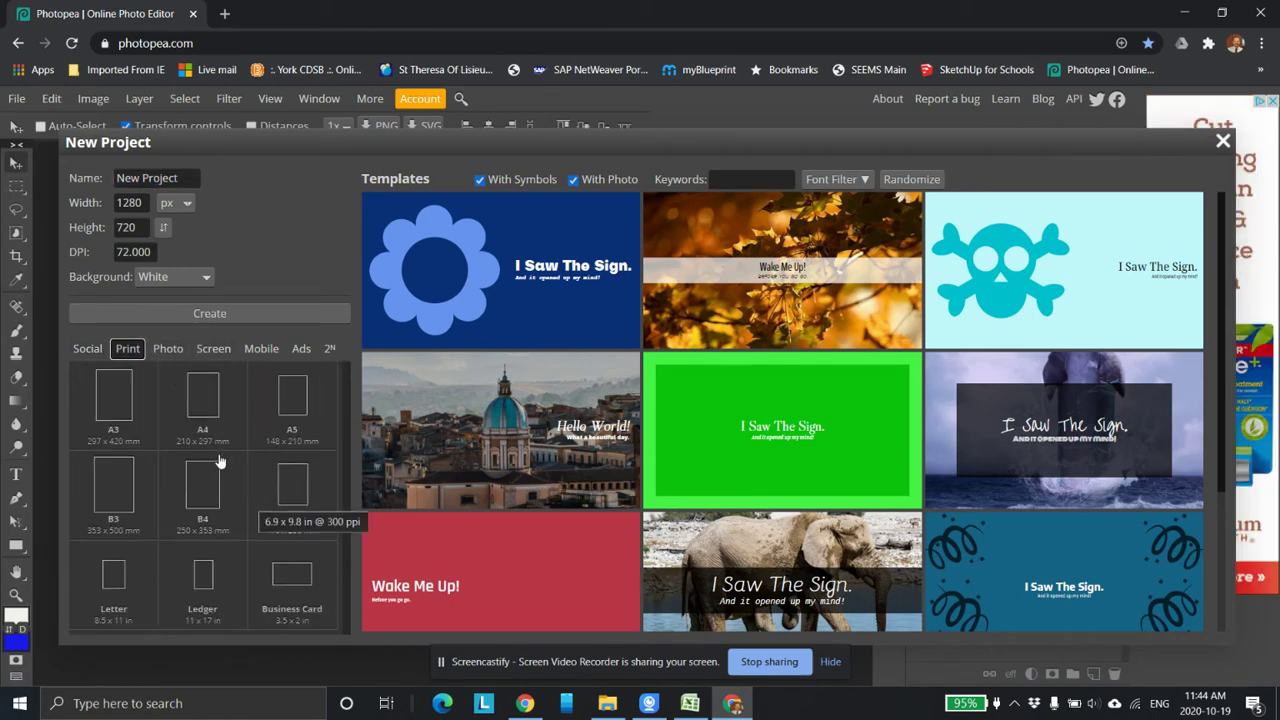
click(166, 349)
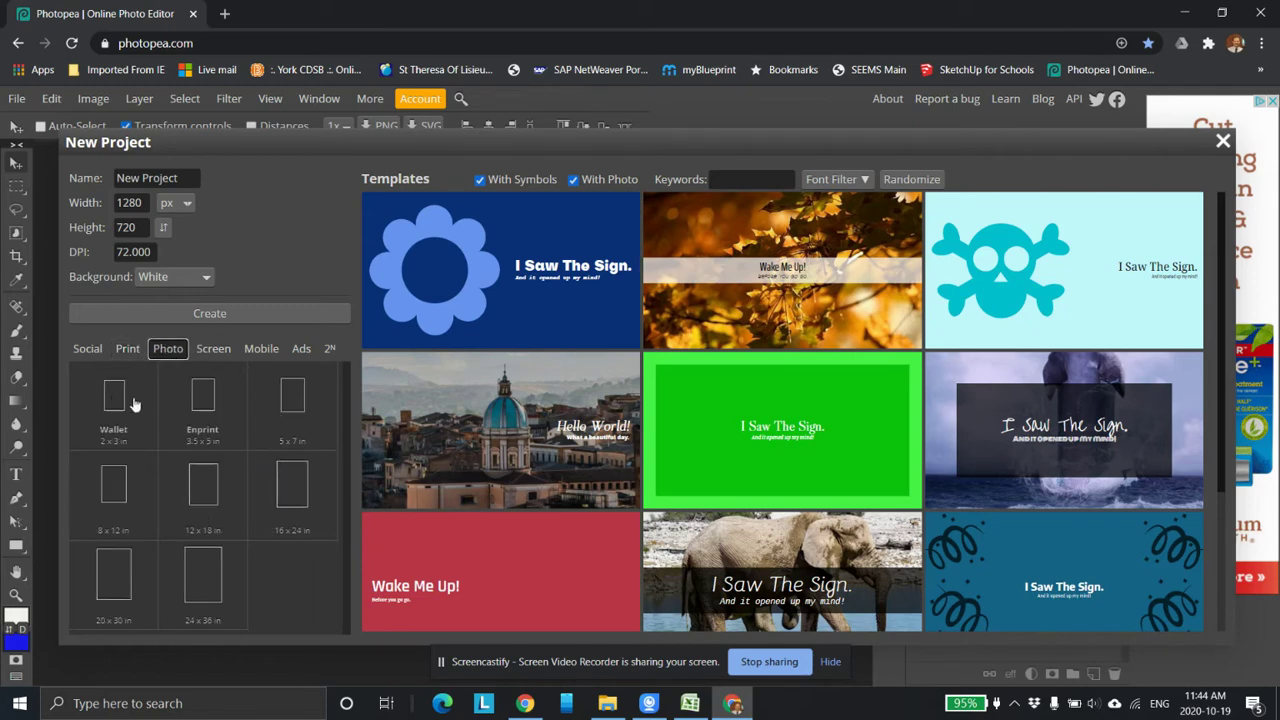
click(210, 350)
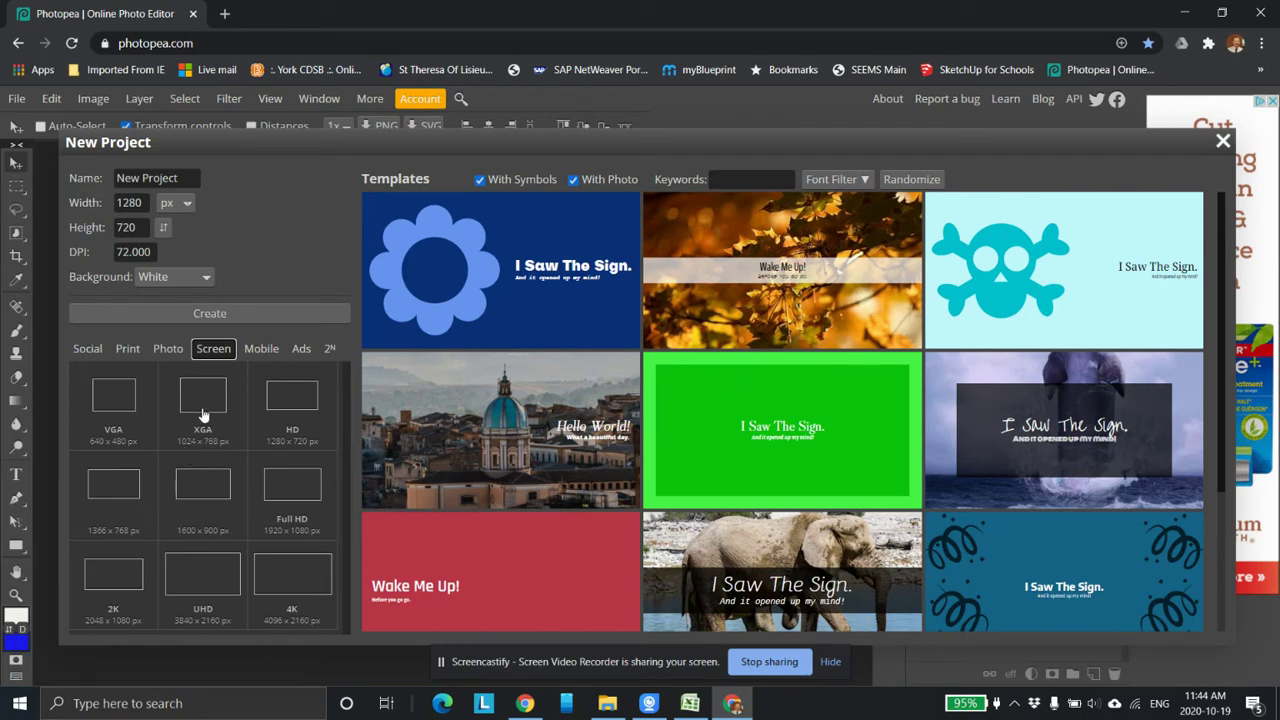
click(262, 349)
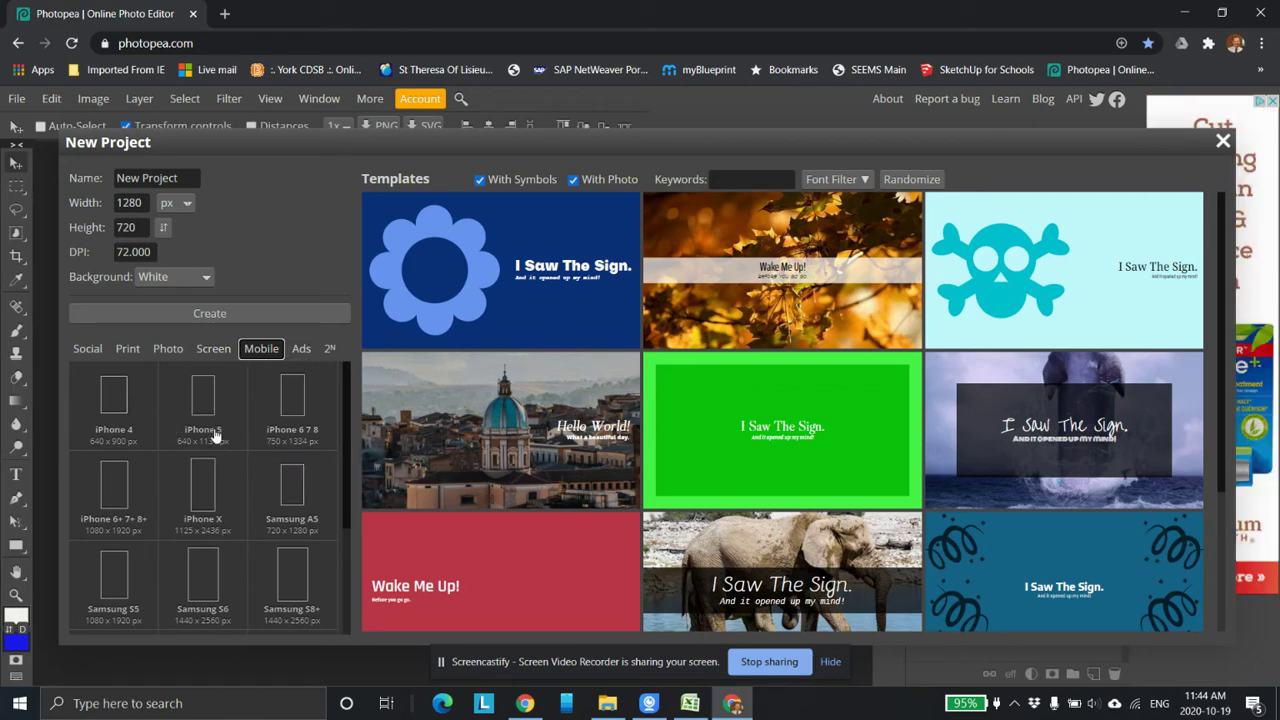
scroll(226, 480, down, 3)
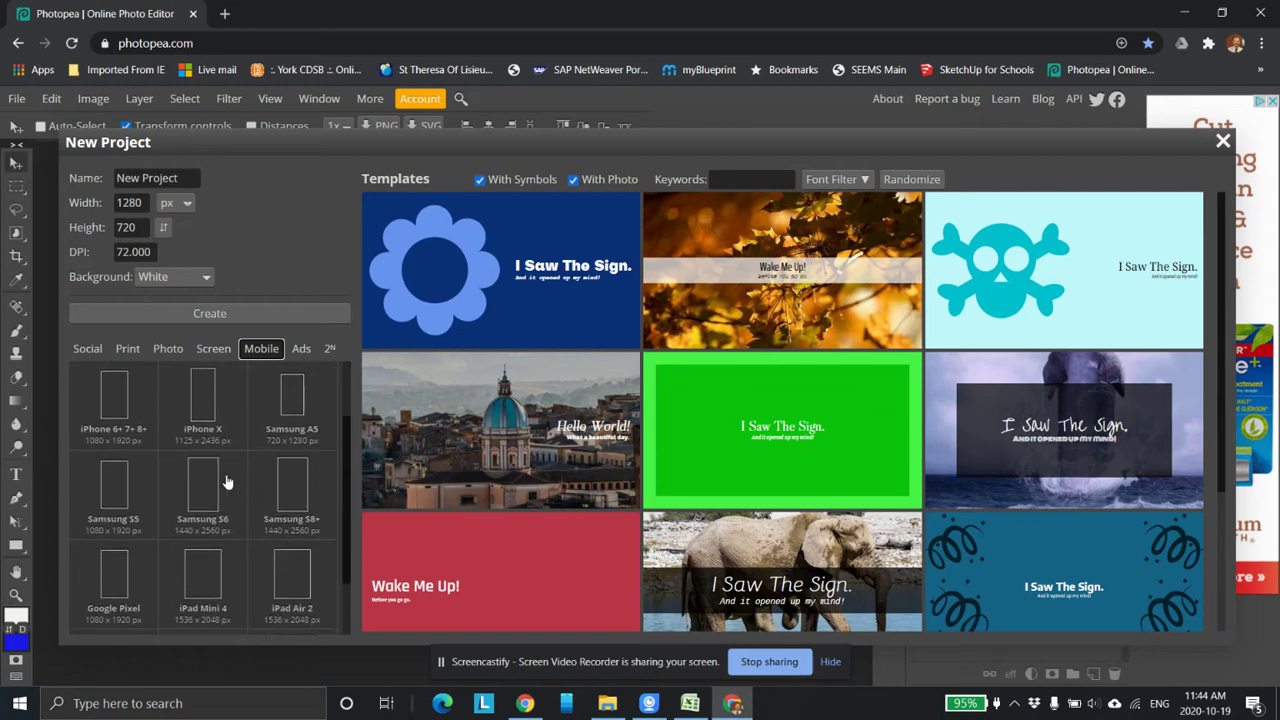
scroll(266, 567, up, 1)
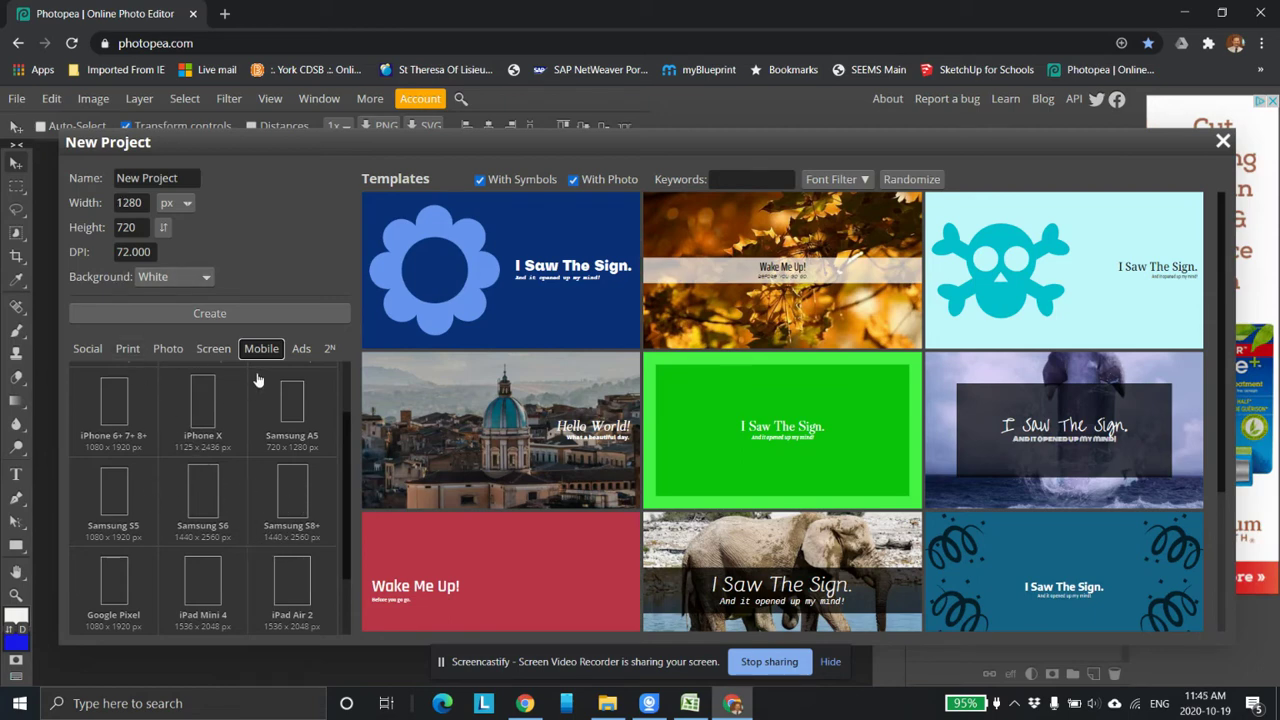
click(301, 350)
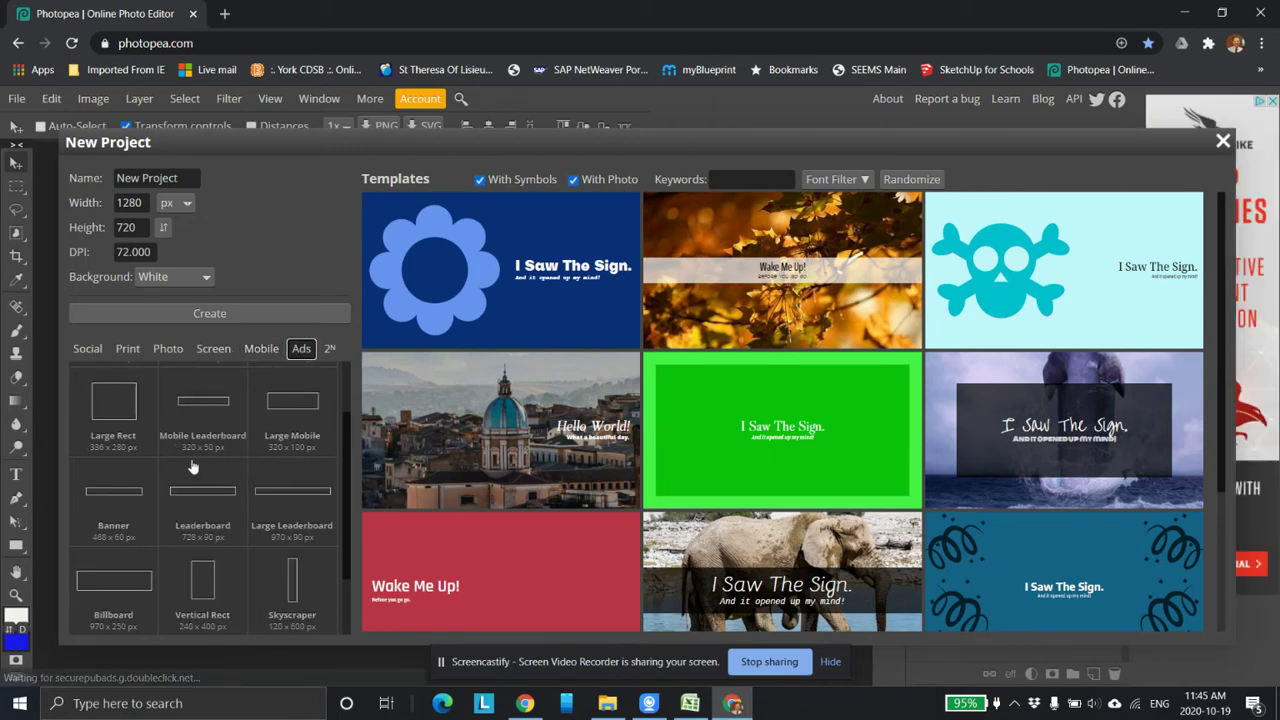
click(88, 350)
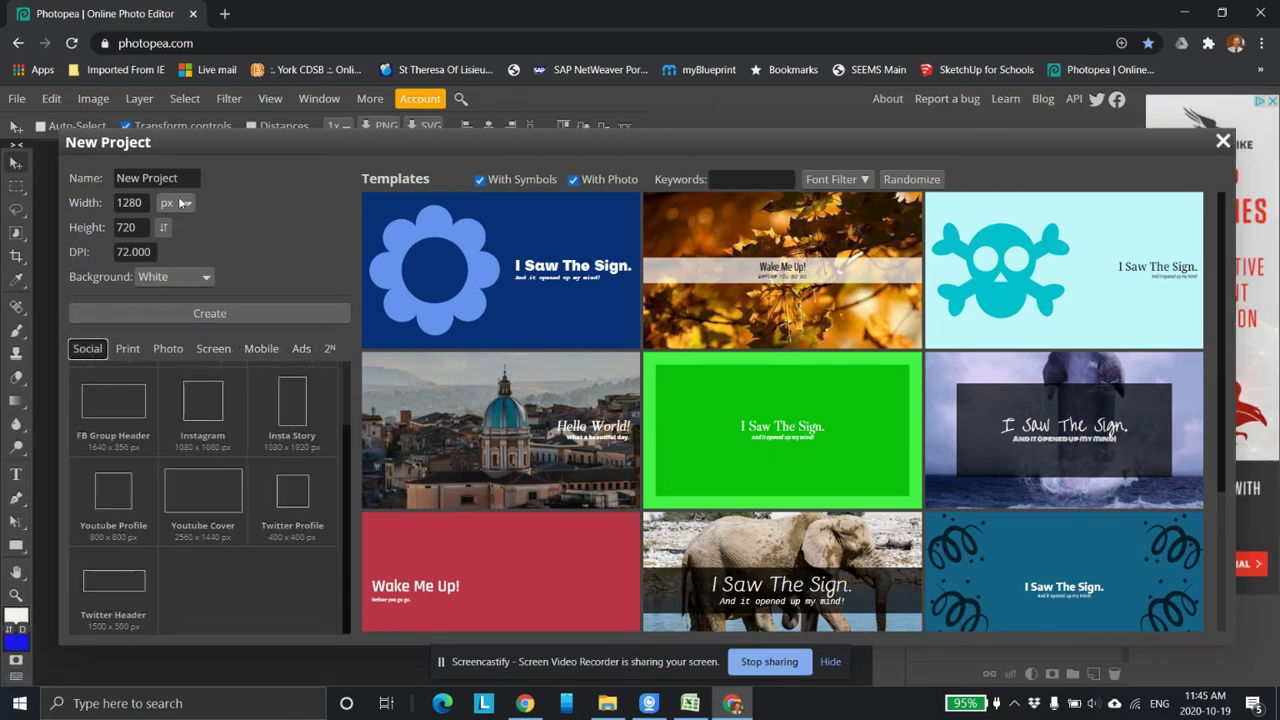
click(209, 314)
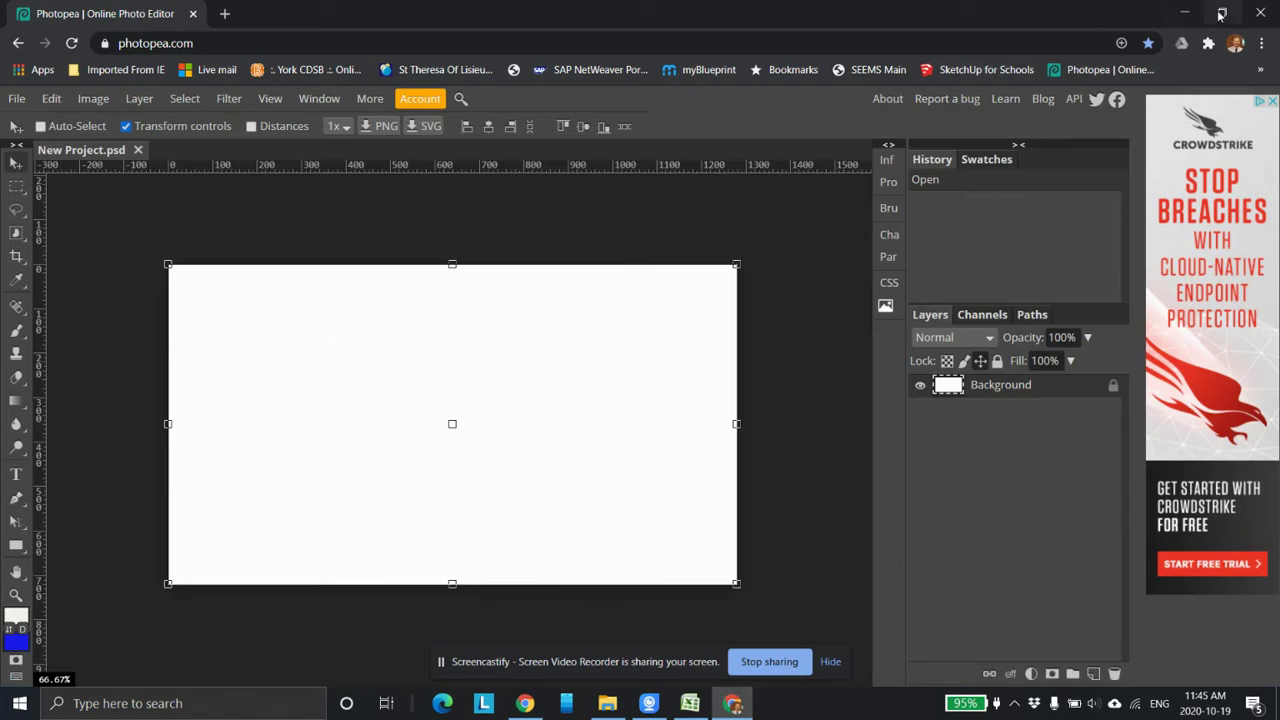
- Restore the browser window and drag the lake sunset photo from Pictures onto the canvas
click(1222, 13)
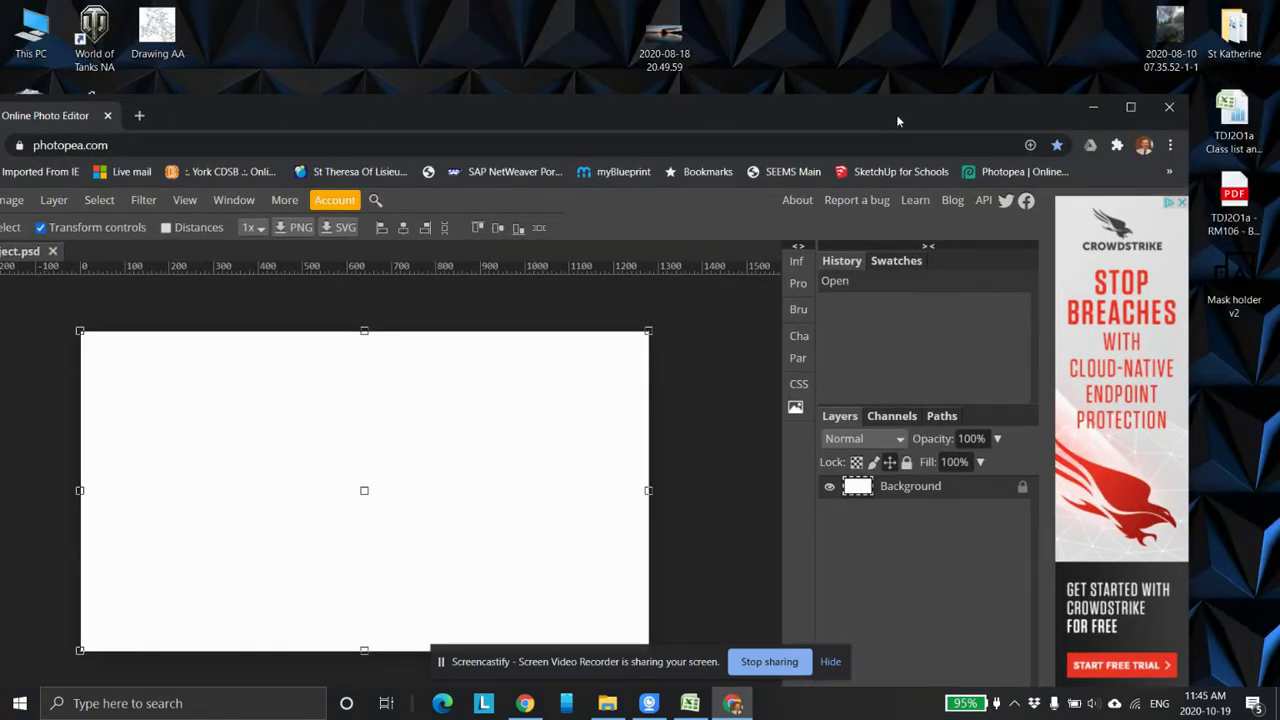
drag(906, 113, 921, 107)
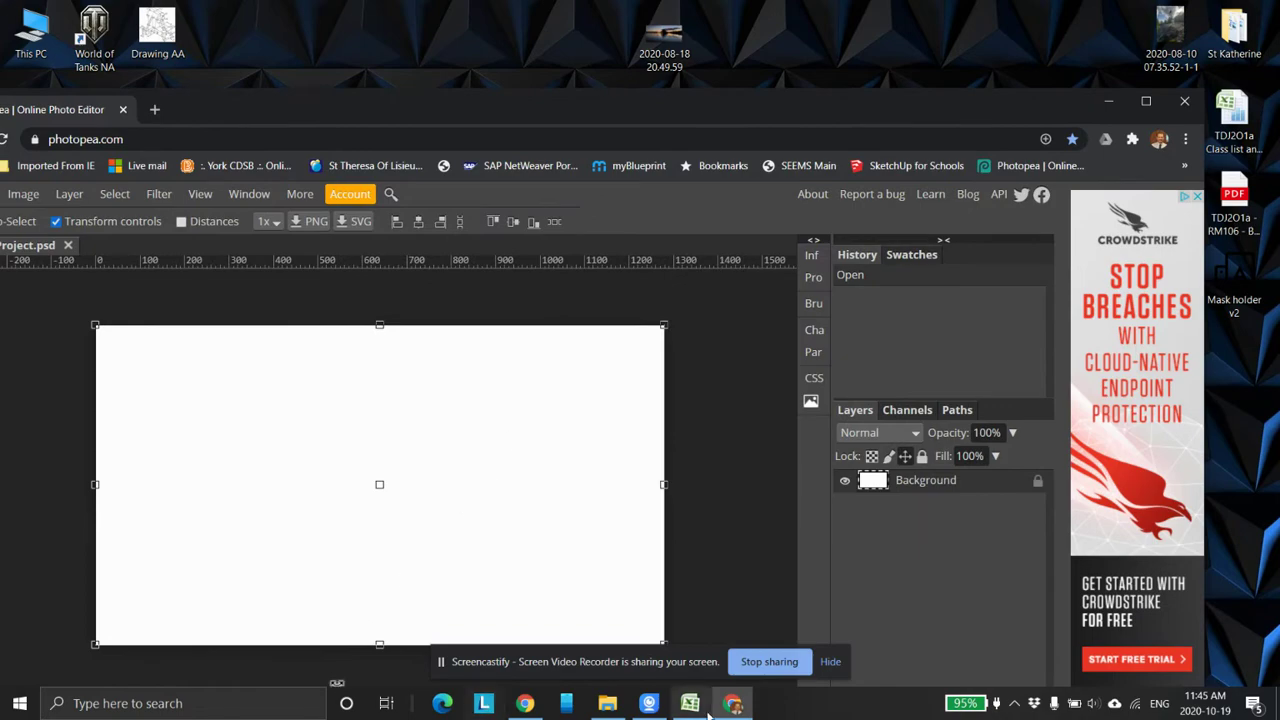
click(607, 703)
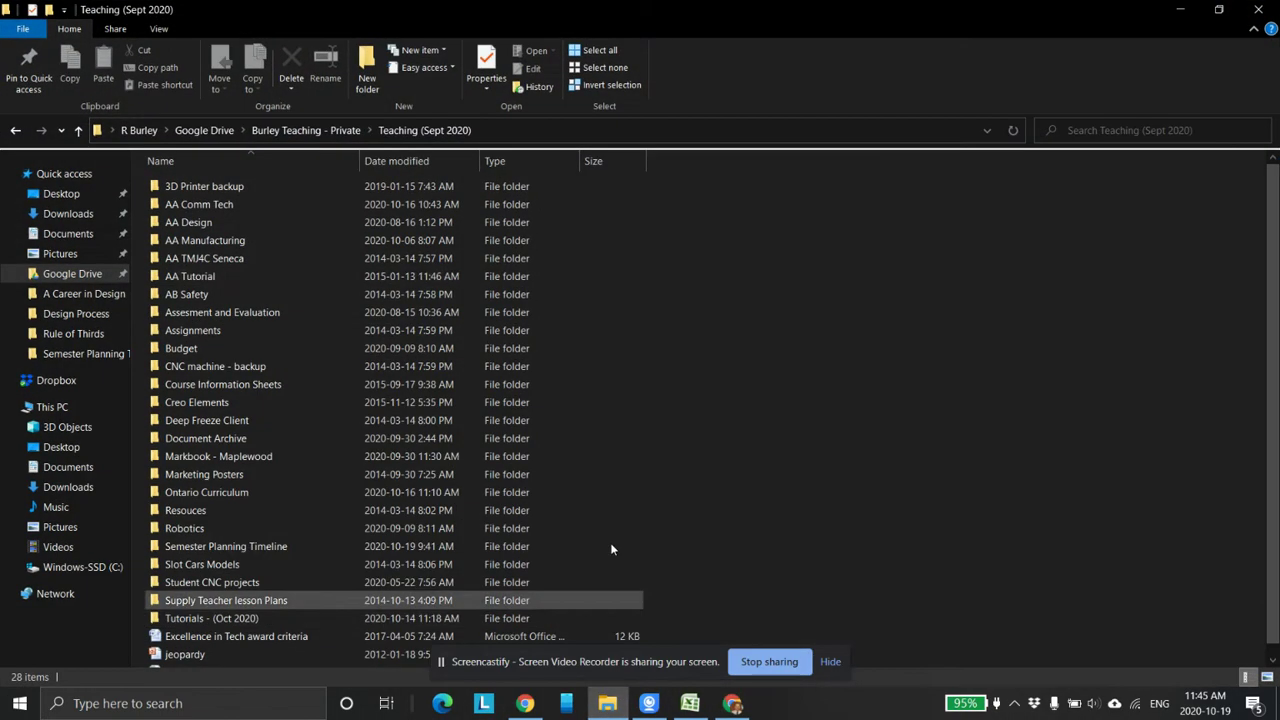
click(60, 253)
click(1258, 10)
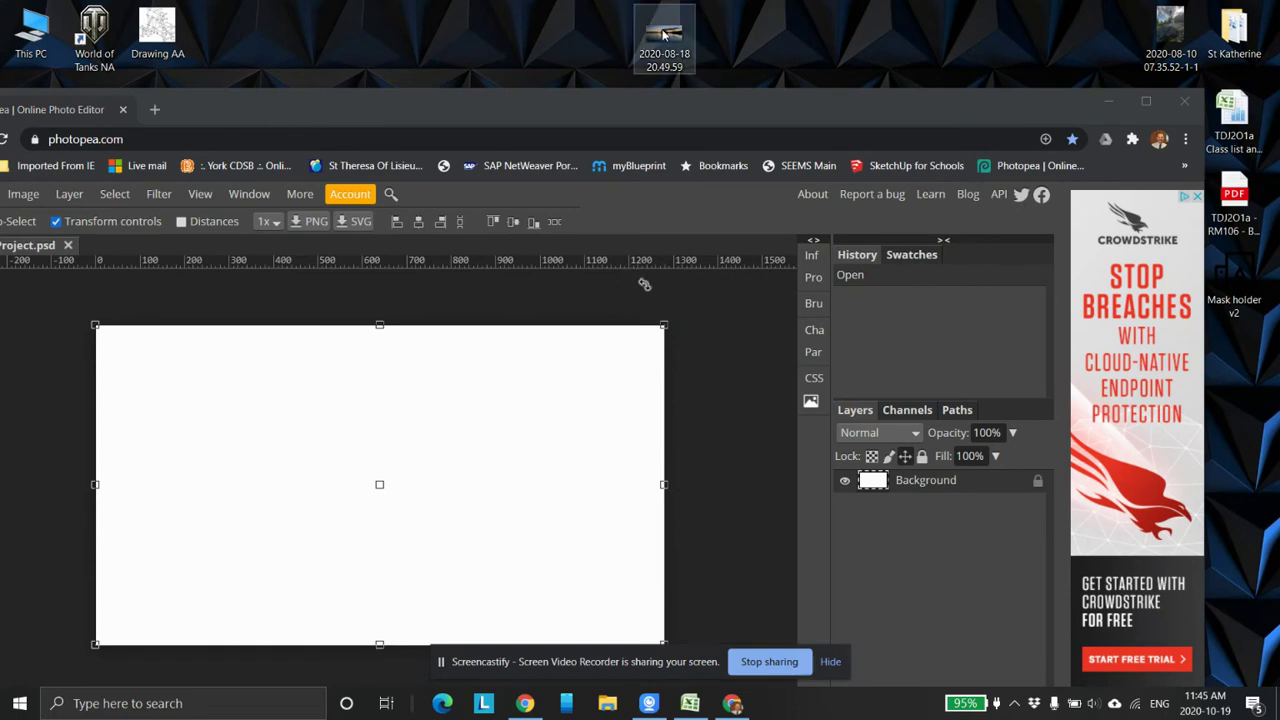
drag(669, 31, 192, 402)
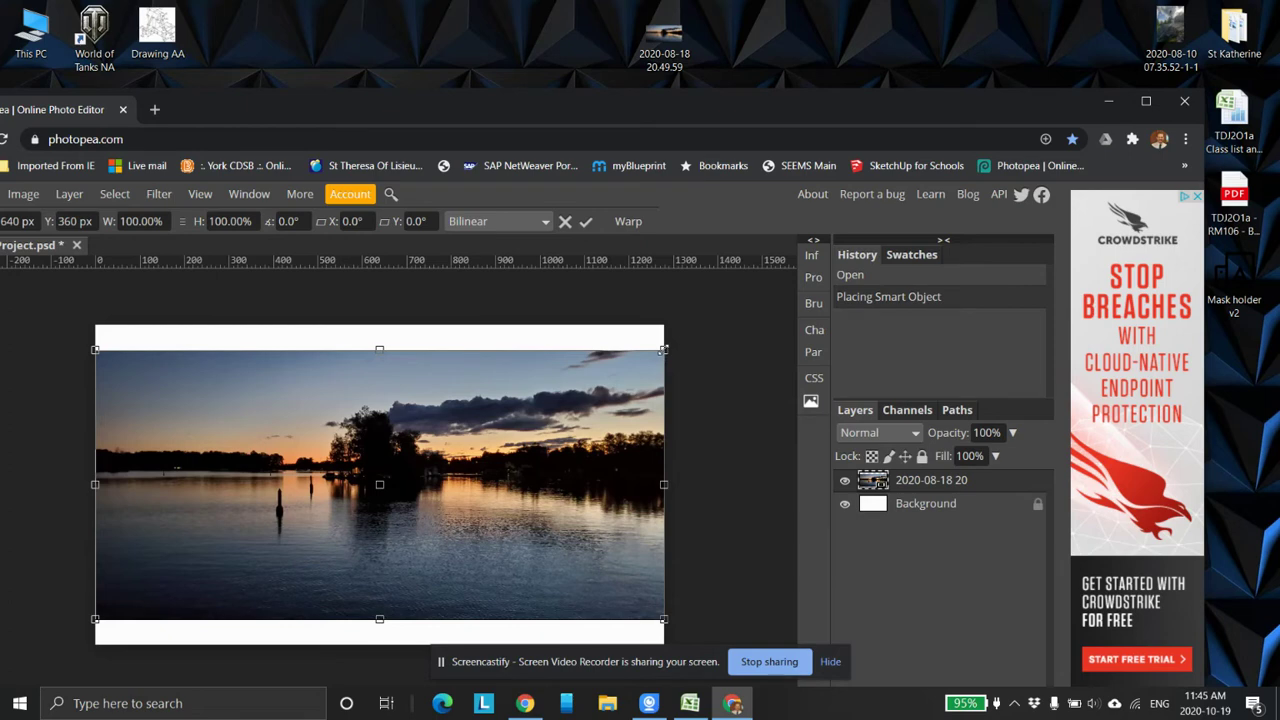
- Scale the placed sunset photo down to about 54% and move it to the upper left
drag(663, 350, 638, 536)
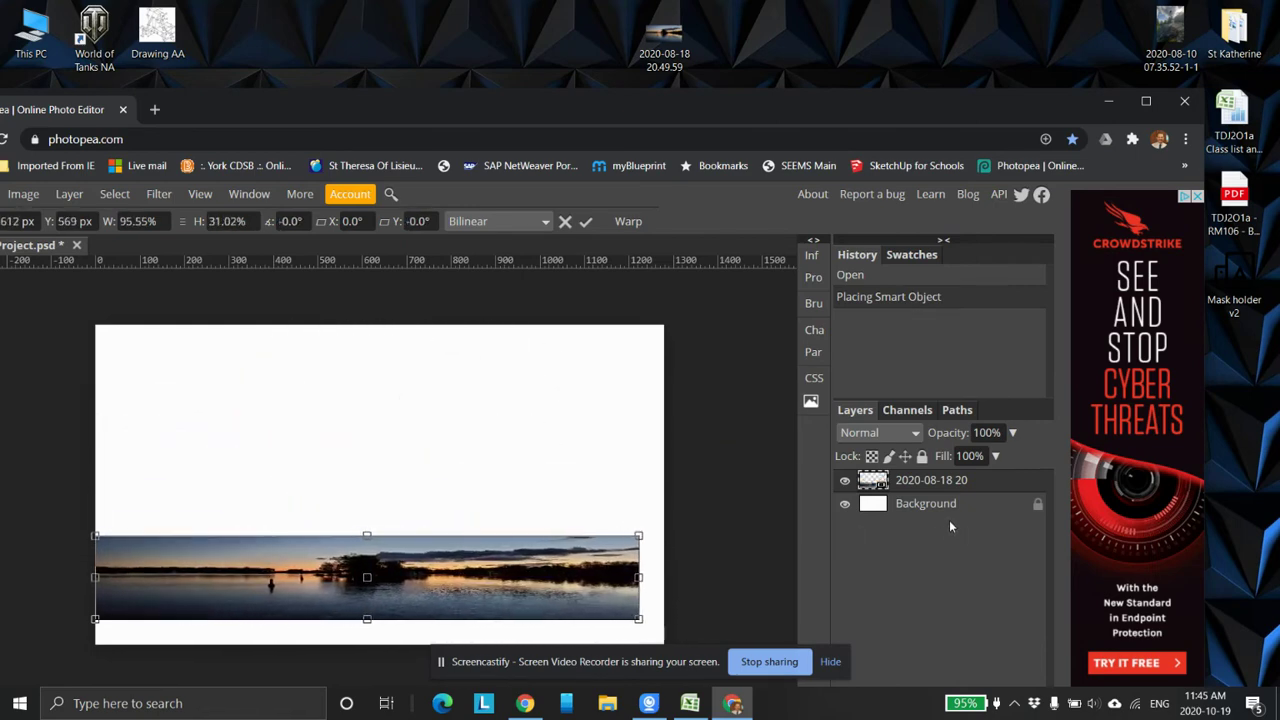
key(Return)
key(ctrl+z)
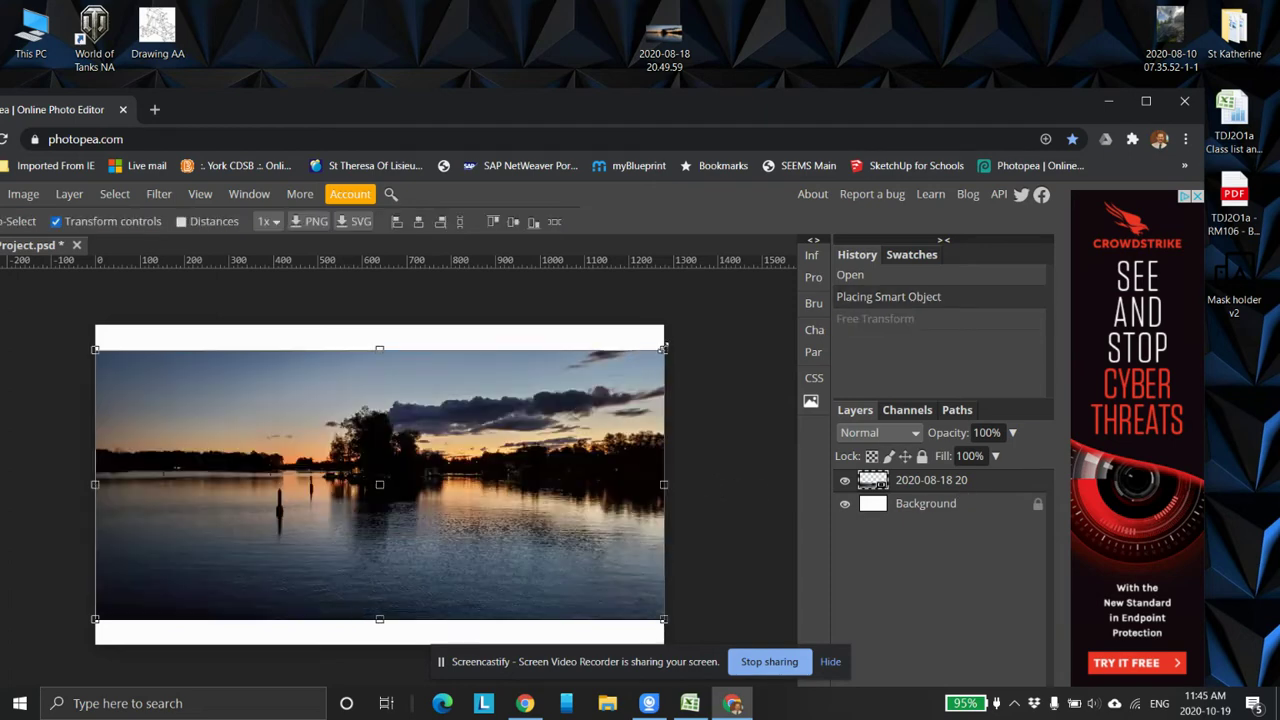
drag(663, 348, 582, 405)
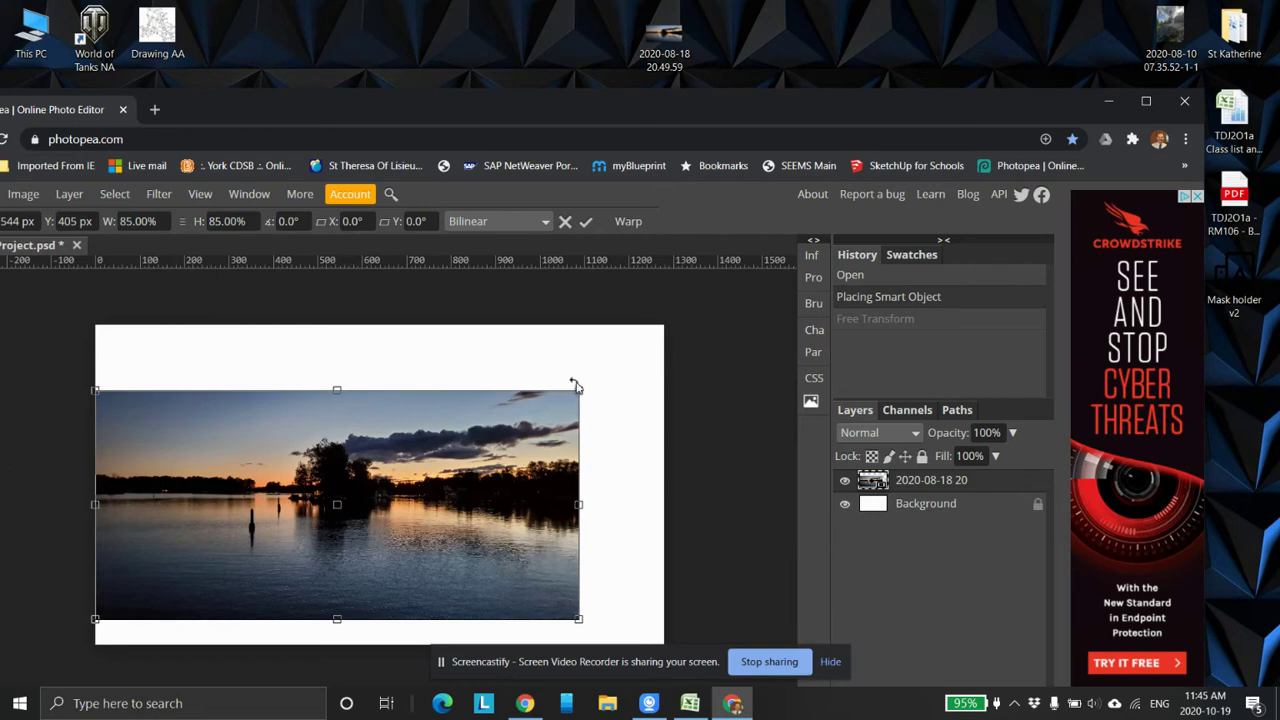
drag(575, 386, 575, 386)
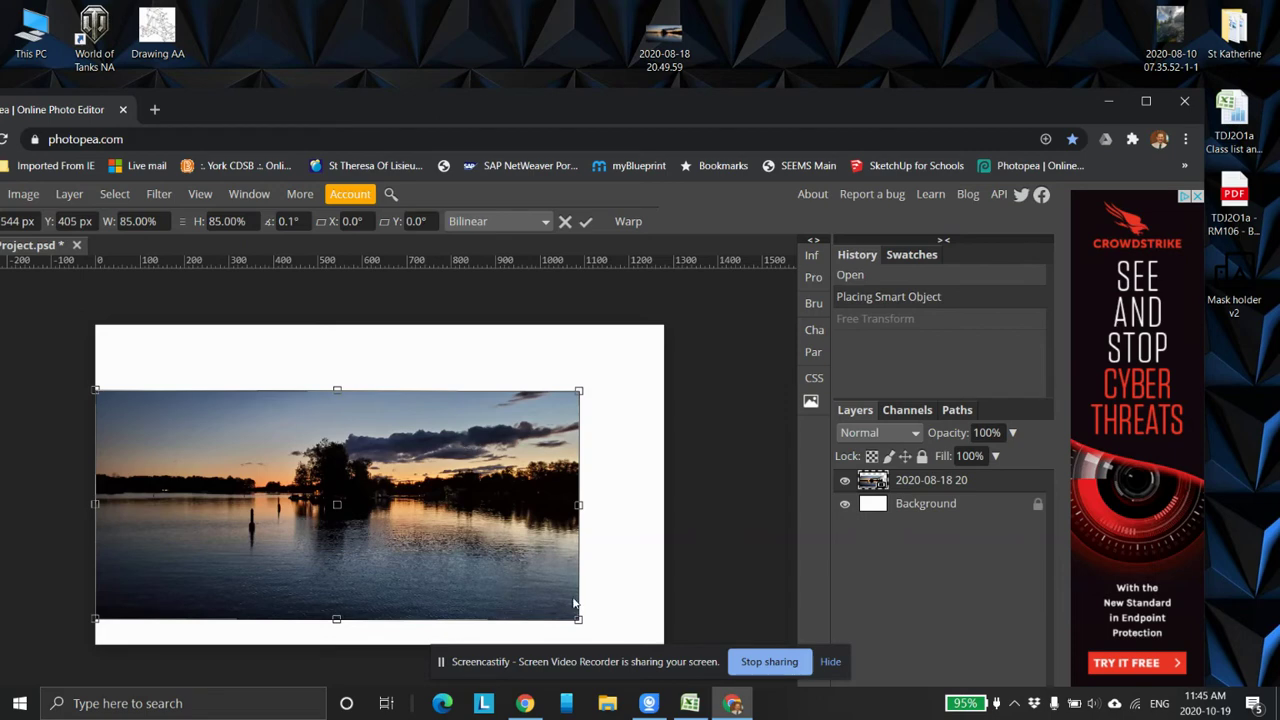
drag(577, 622, 404, 535)
drag(354, 490, 383, 464)
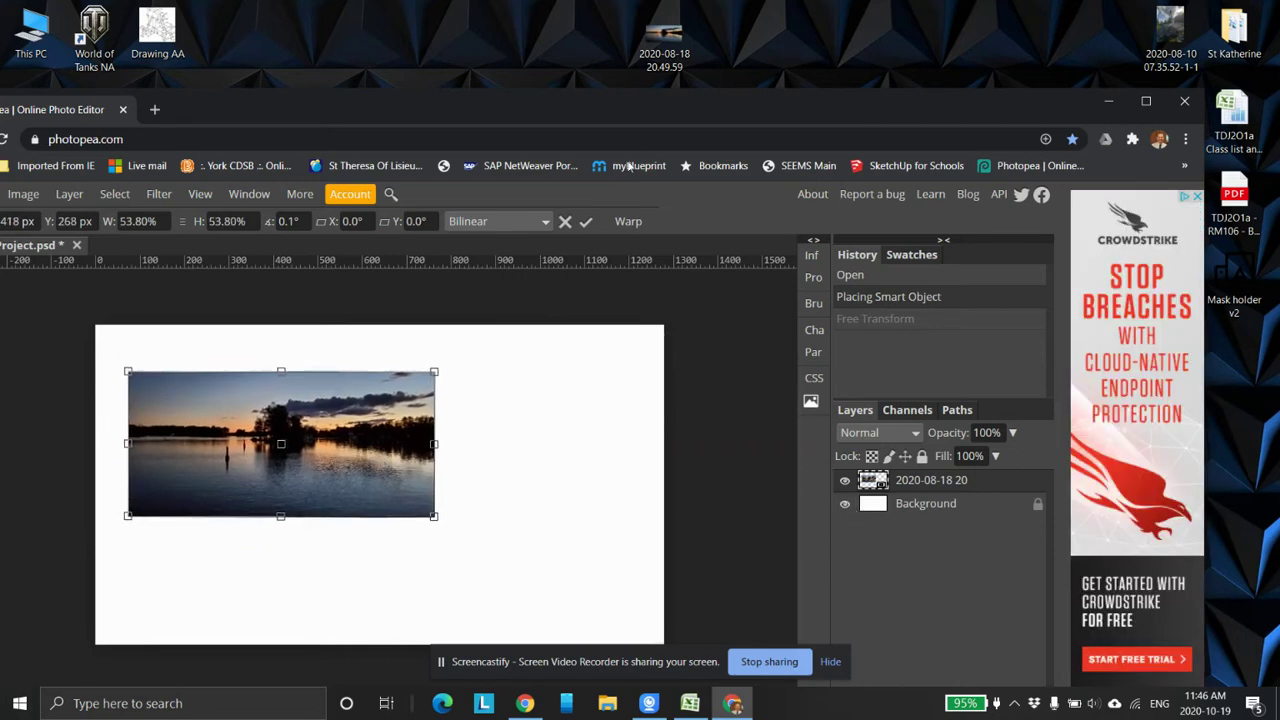
- Commit the sunset photo's transform, then shrink the second photo to about 57% on the right
key(Return)
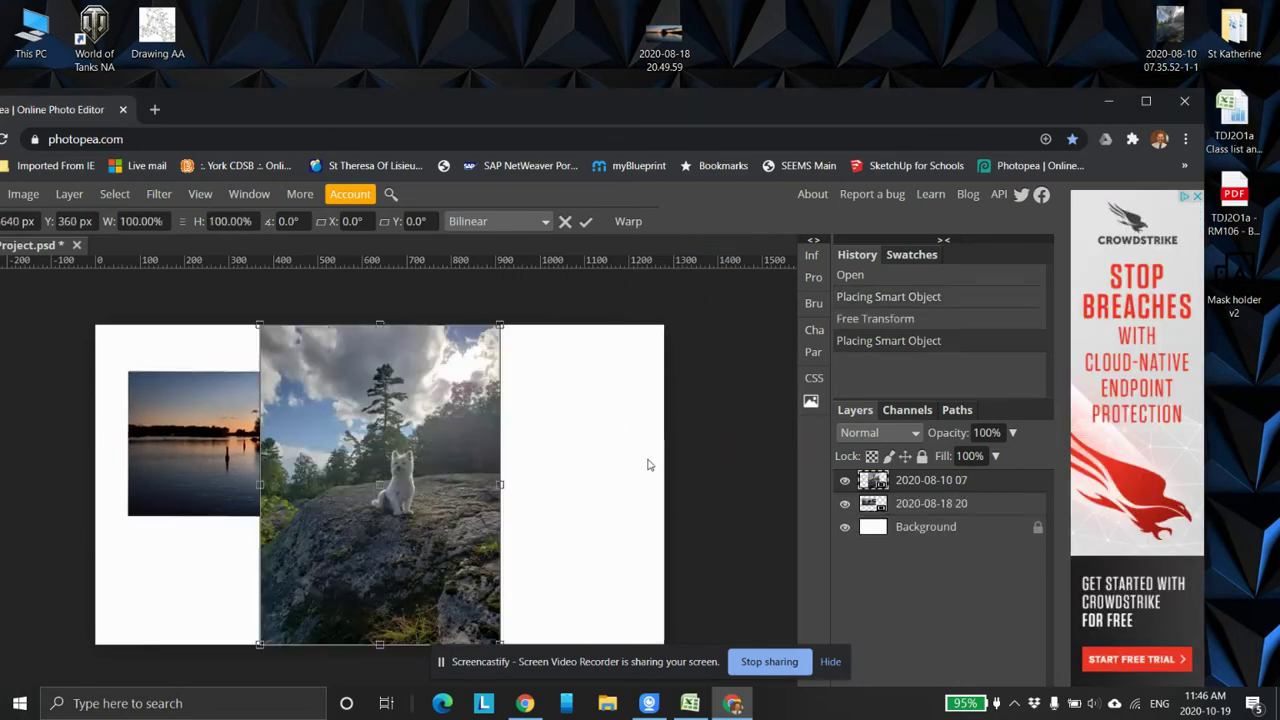
drag(451, 443, 596, 438)
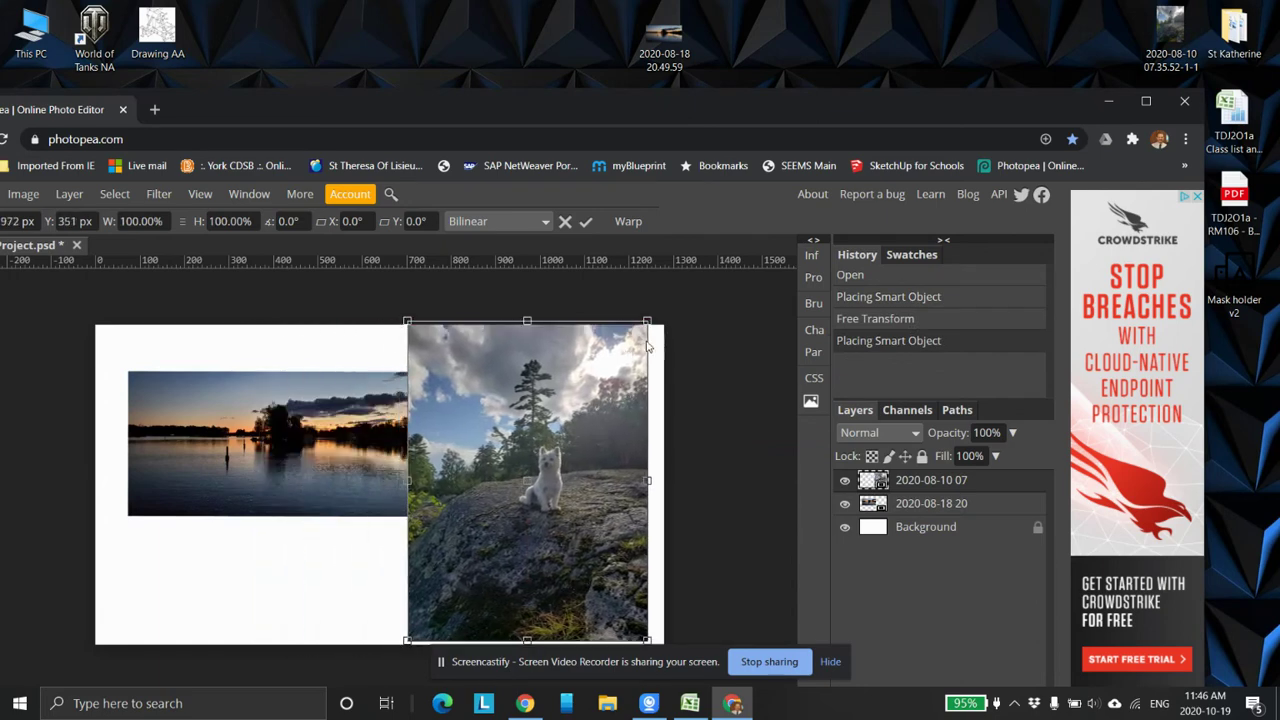
drag(648, 322, 543, 459)
drag(528, 512, 574, 490)
drag(383, 424, 319, 451)
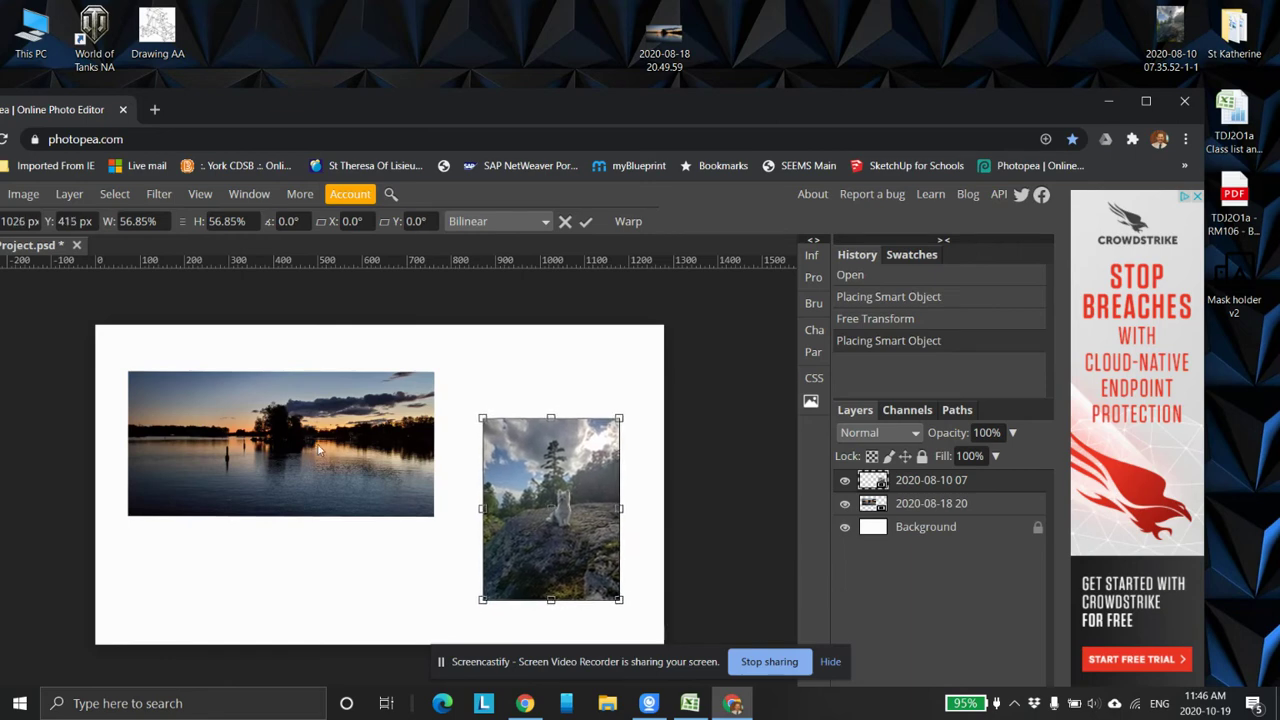
click(924, 505)
drag(288, 453, 281, 442)
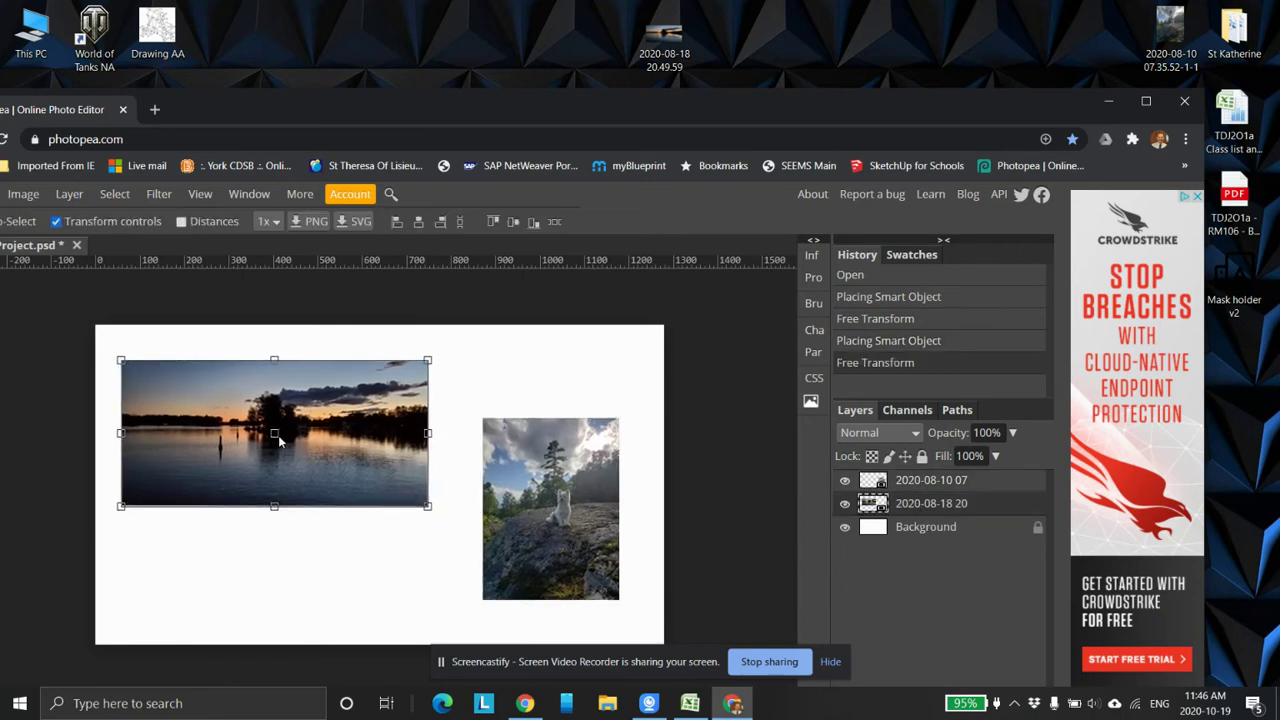
drag(371, 452, 470, 460)
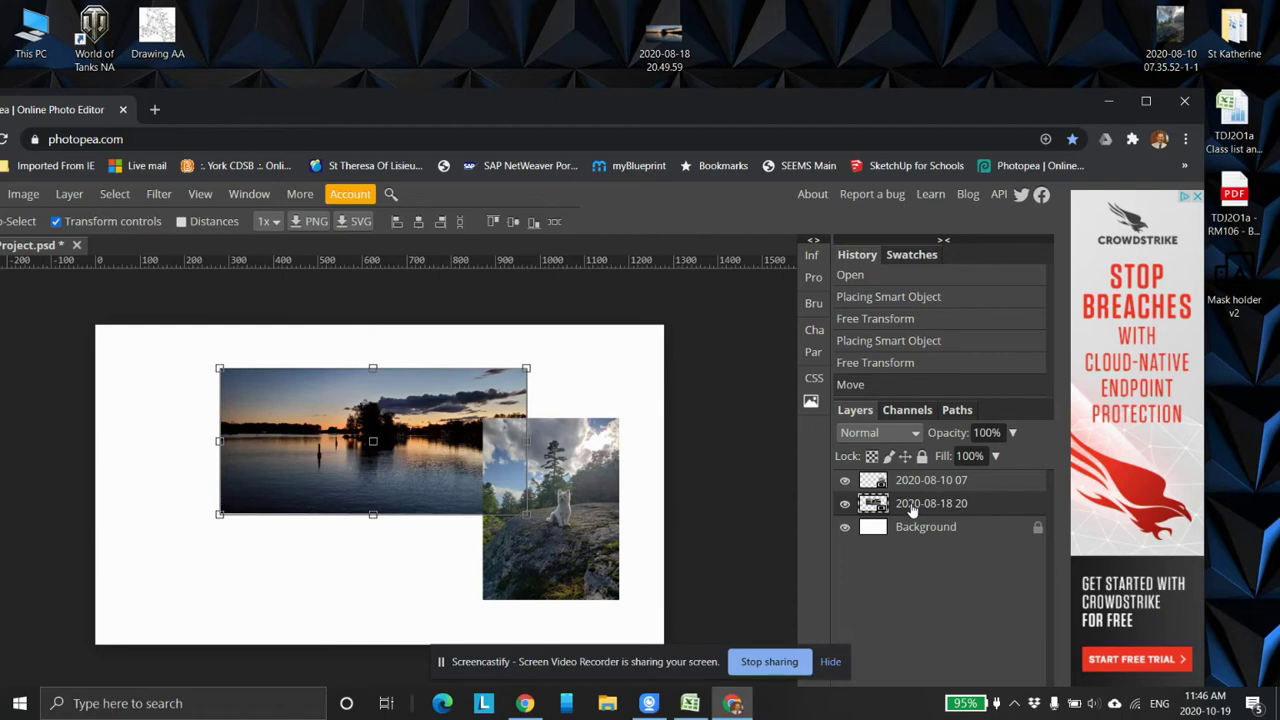
mouse_move(912, 509)
mouse_down()
mouse_move(904, 478)
mouse_move(914, 531)
mouse_up()
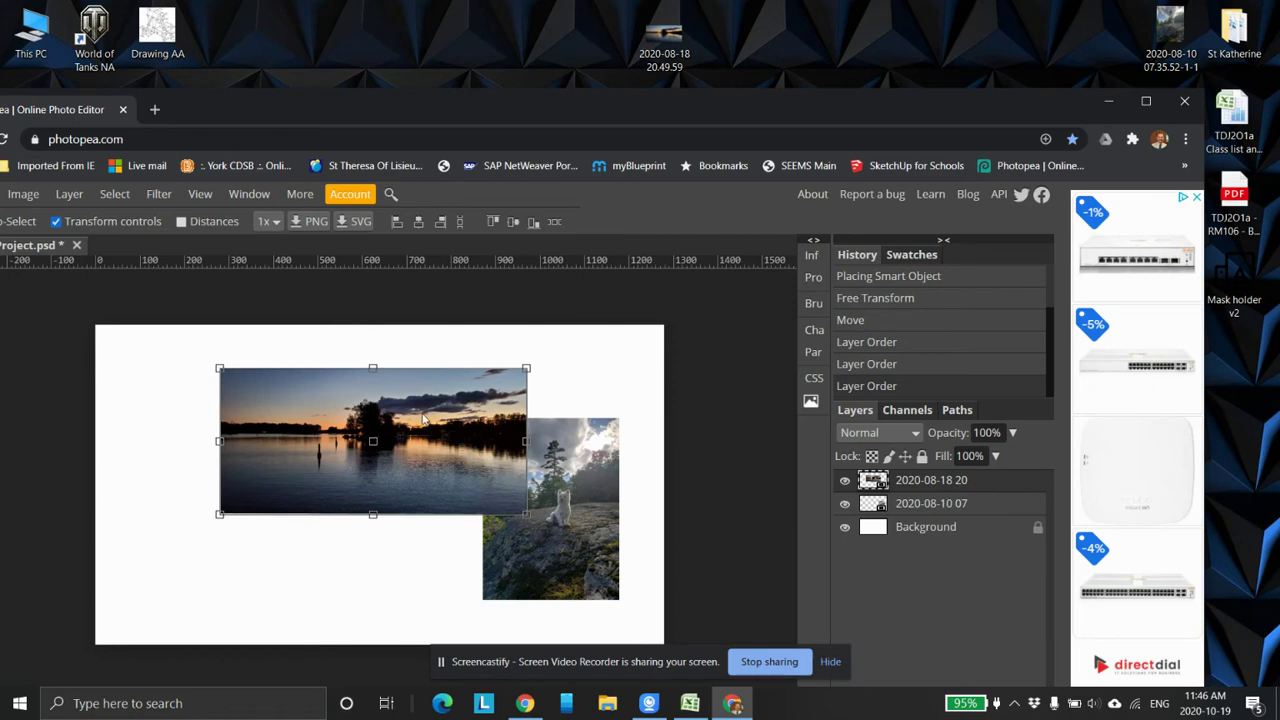
drag(423, 418, 337, 406)
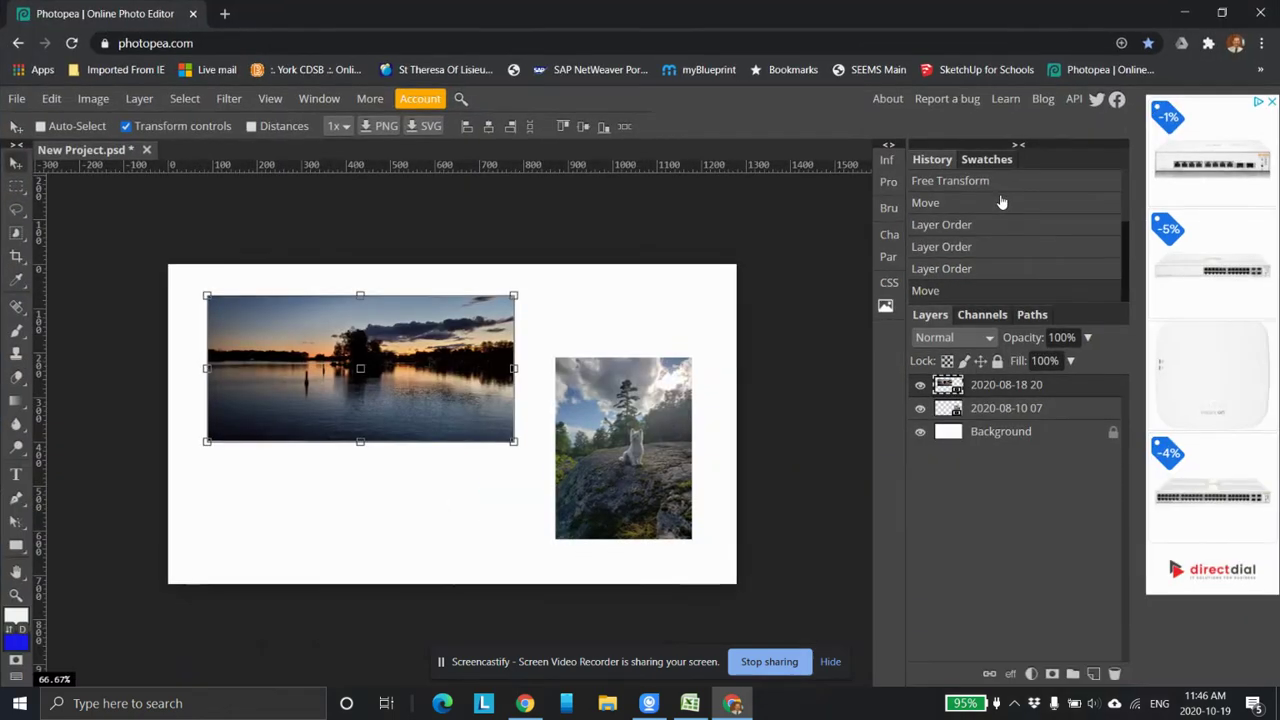
click(1146, 101)
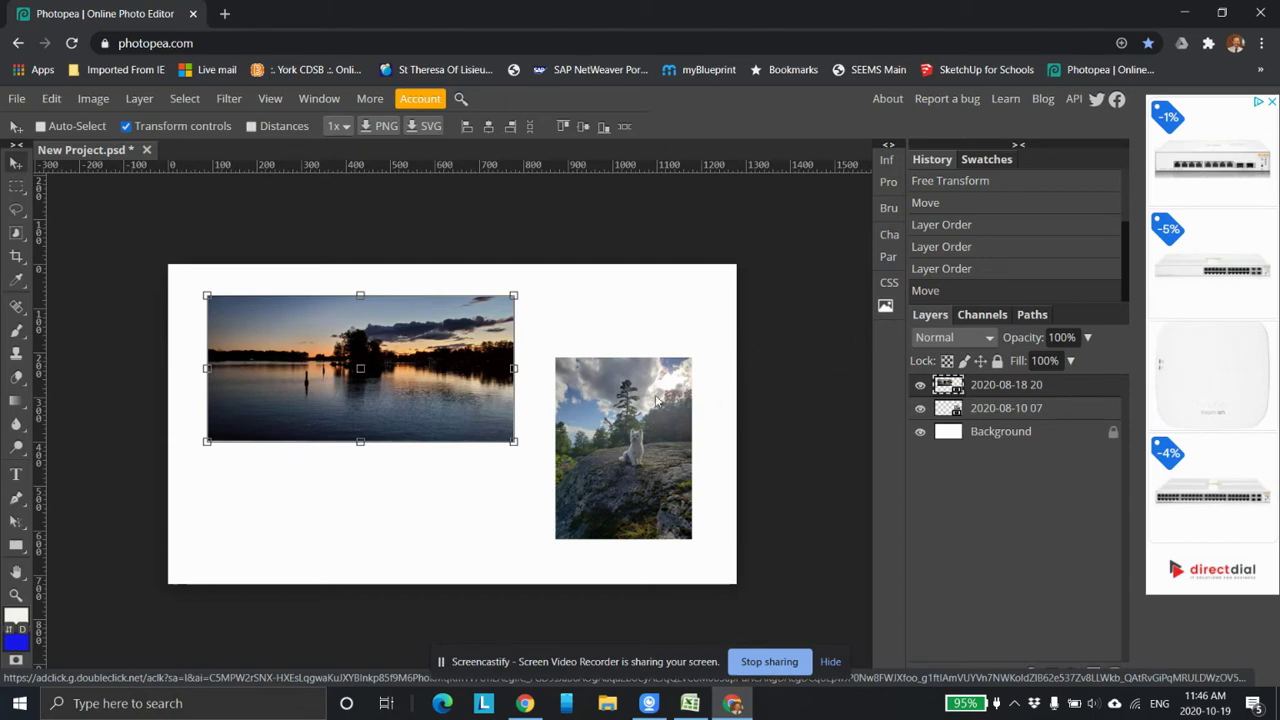
- In the sunset layer's Blending Options, try a drop shadow at a 39° angle, then remove it
right_click(985, 388)
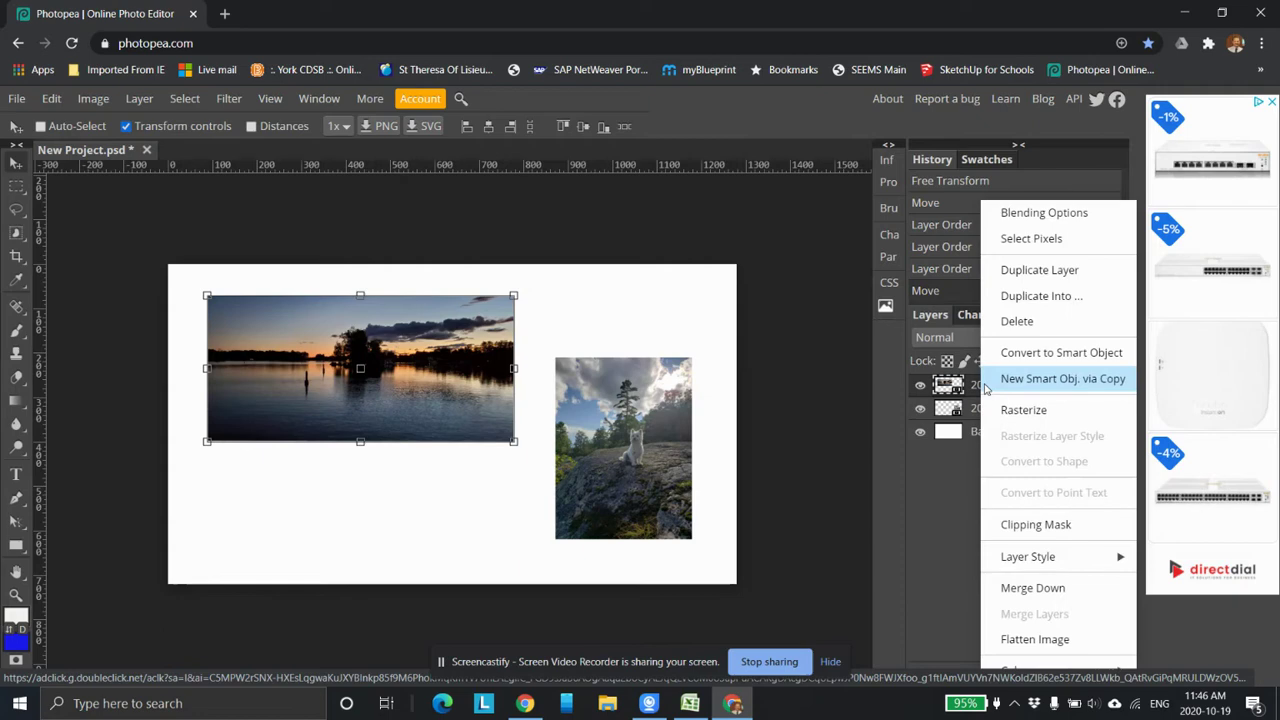
click(1046, 214)
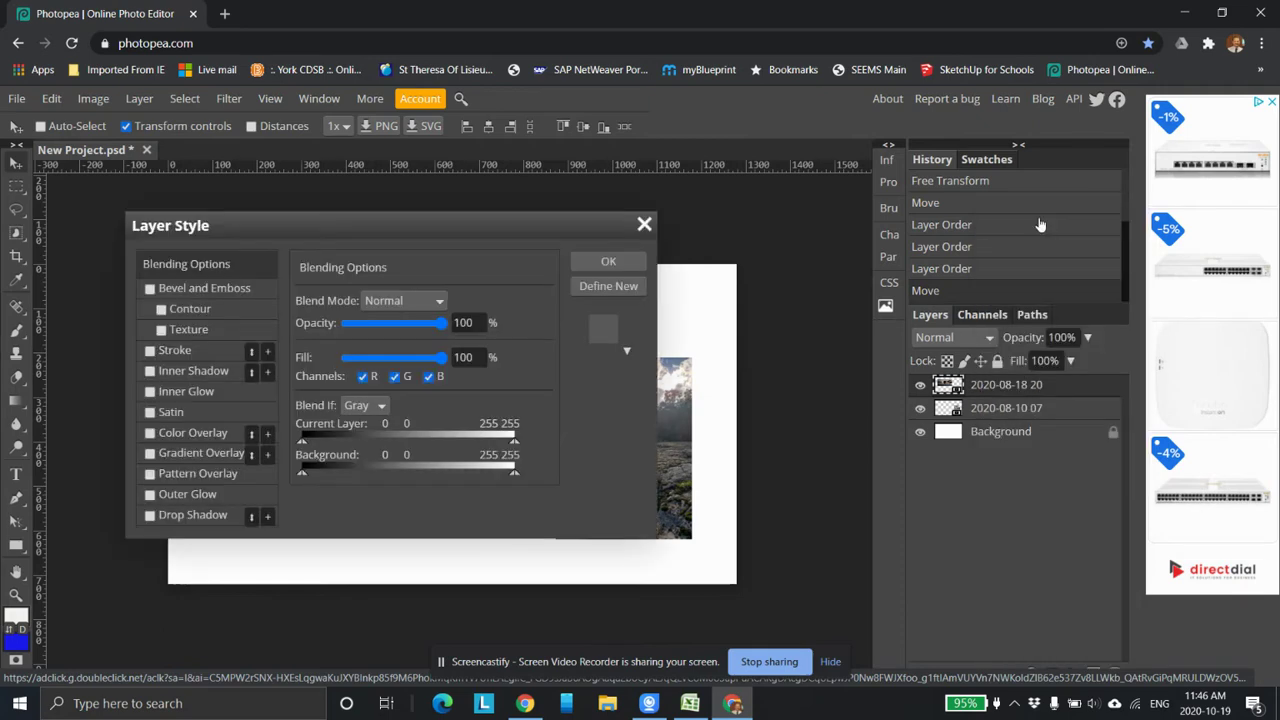
drag(470, 226, 953, 153)
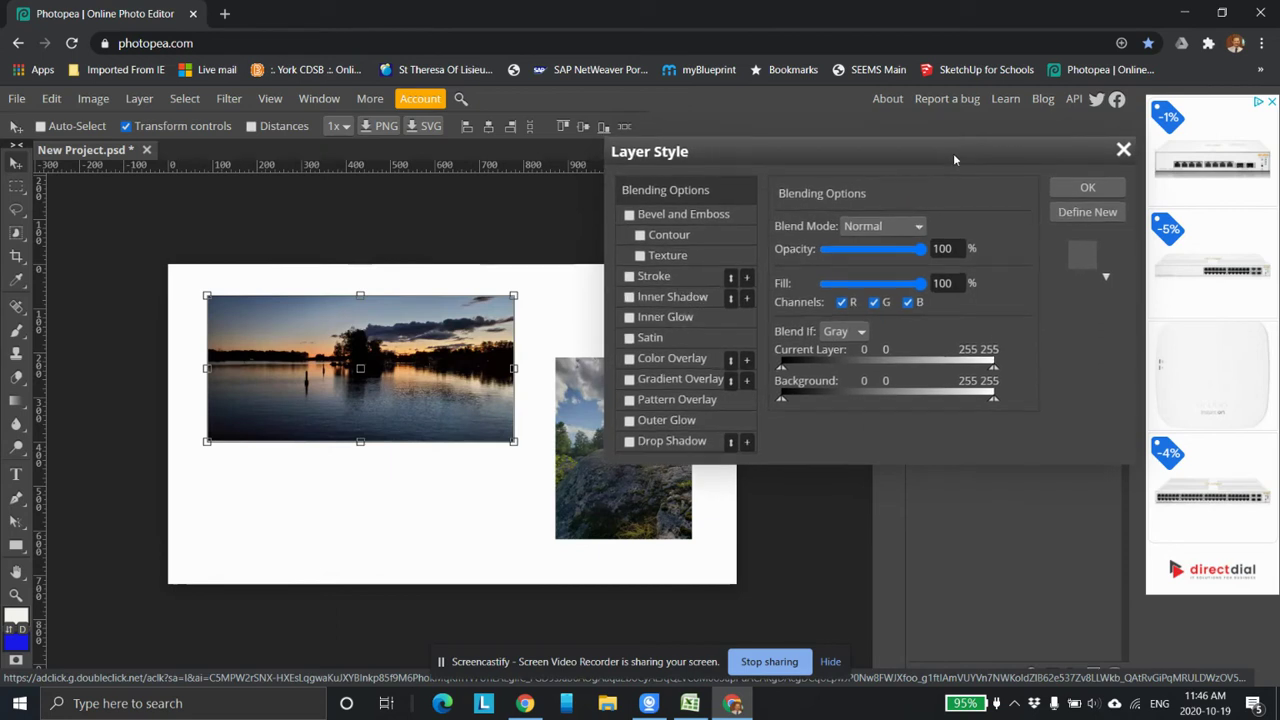
click(635, 443)
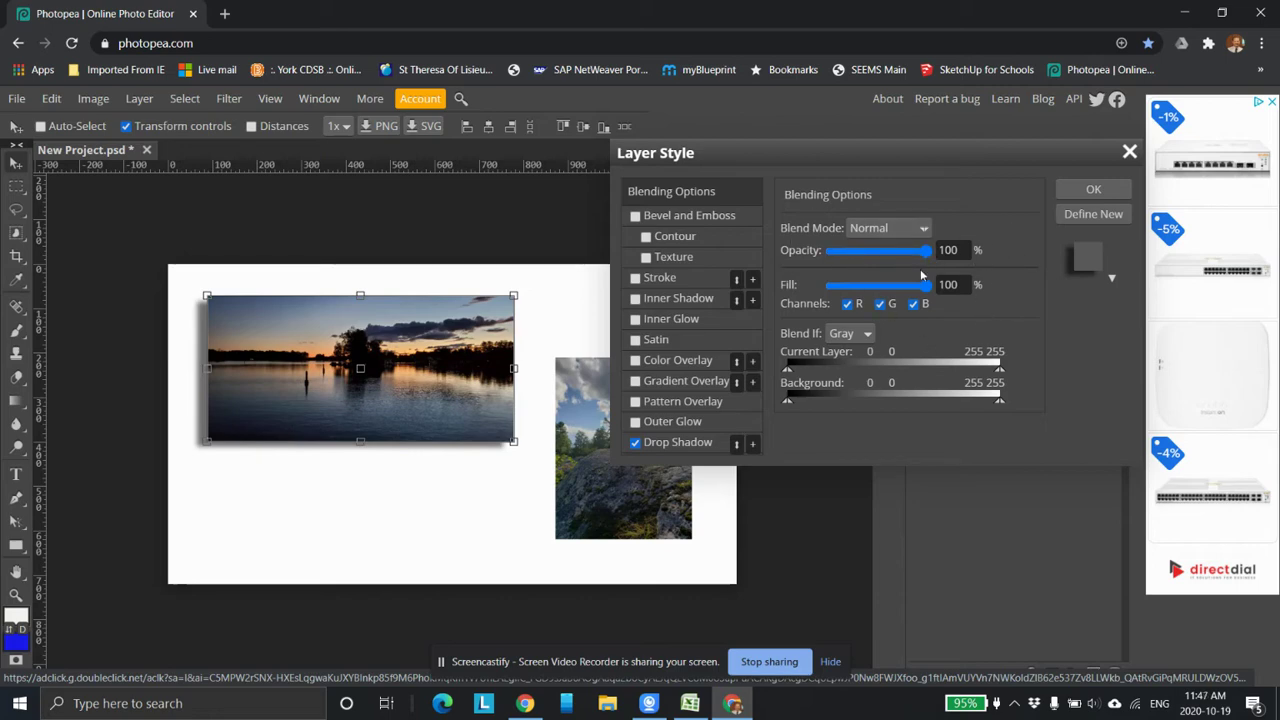
click(680, 443)
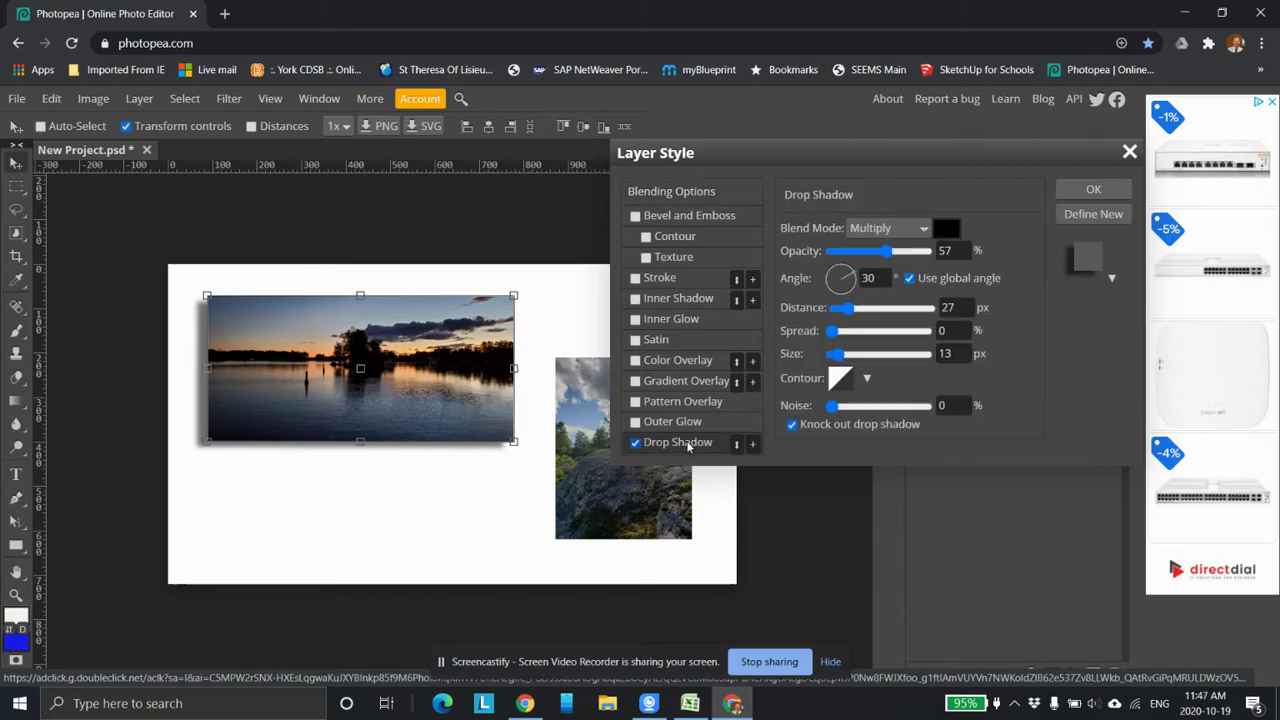
click(850, 272)
drag(850, 272, 841, 331)
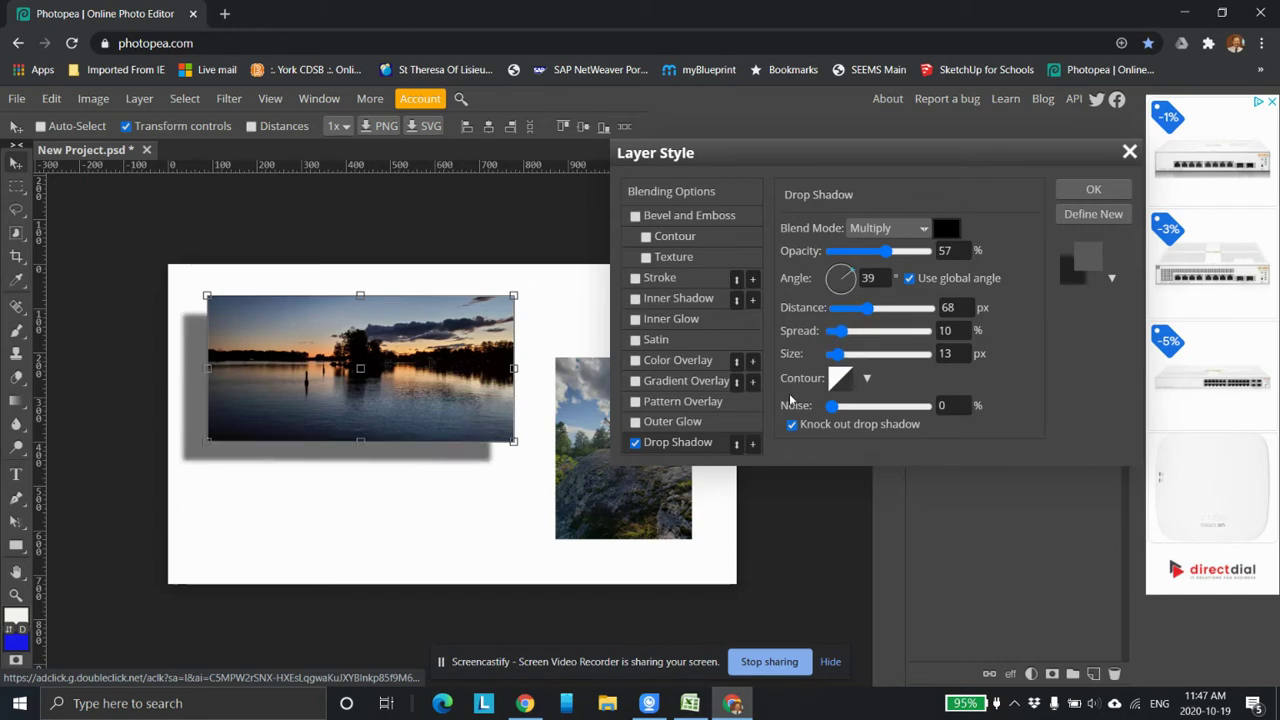
click(637, 444)
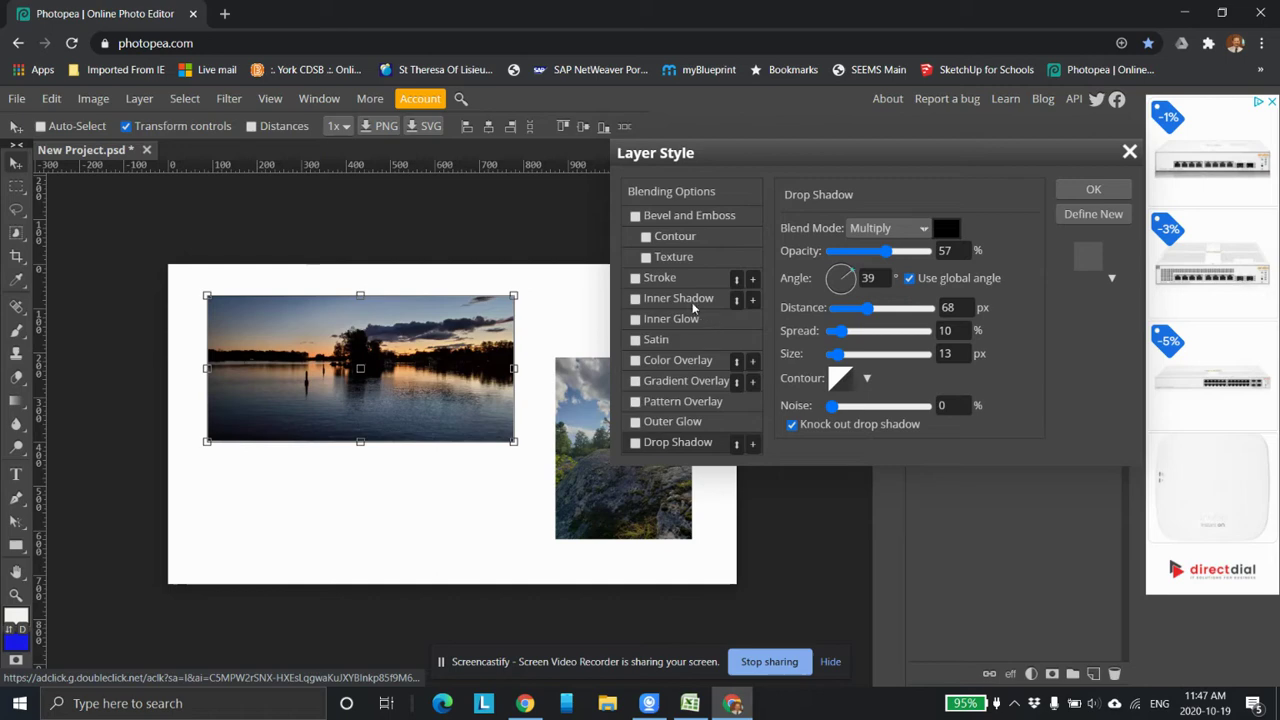
- Try an inner shadow with 0 distance and an enlarged inner glow, then turn both off
click(635, 299)
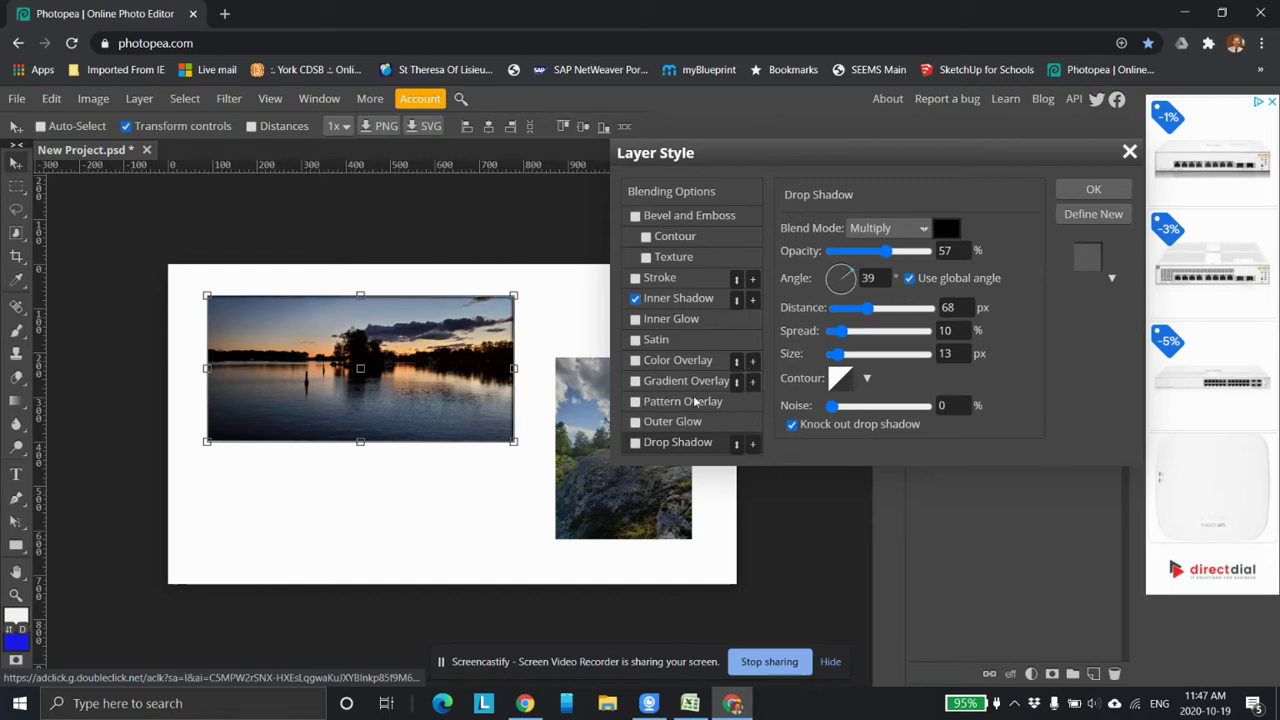
click(668, 298)
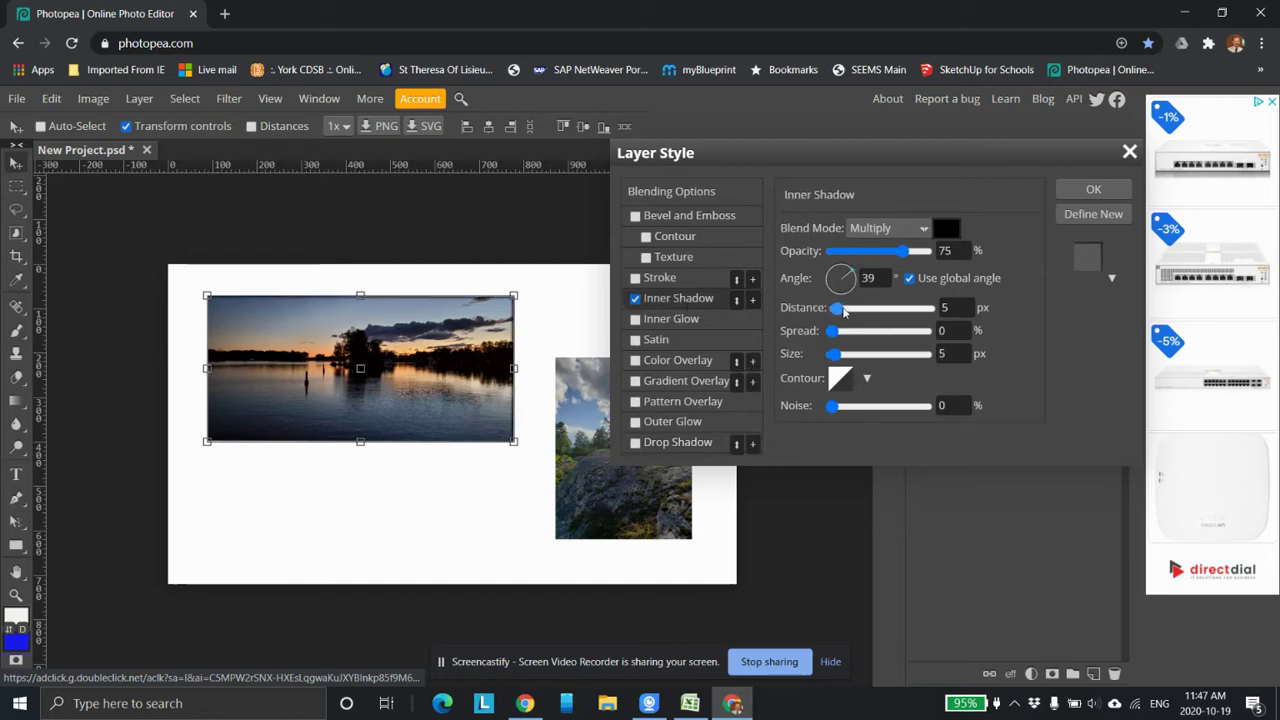
drag(843, 311, 770, 328)
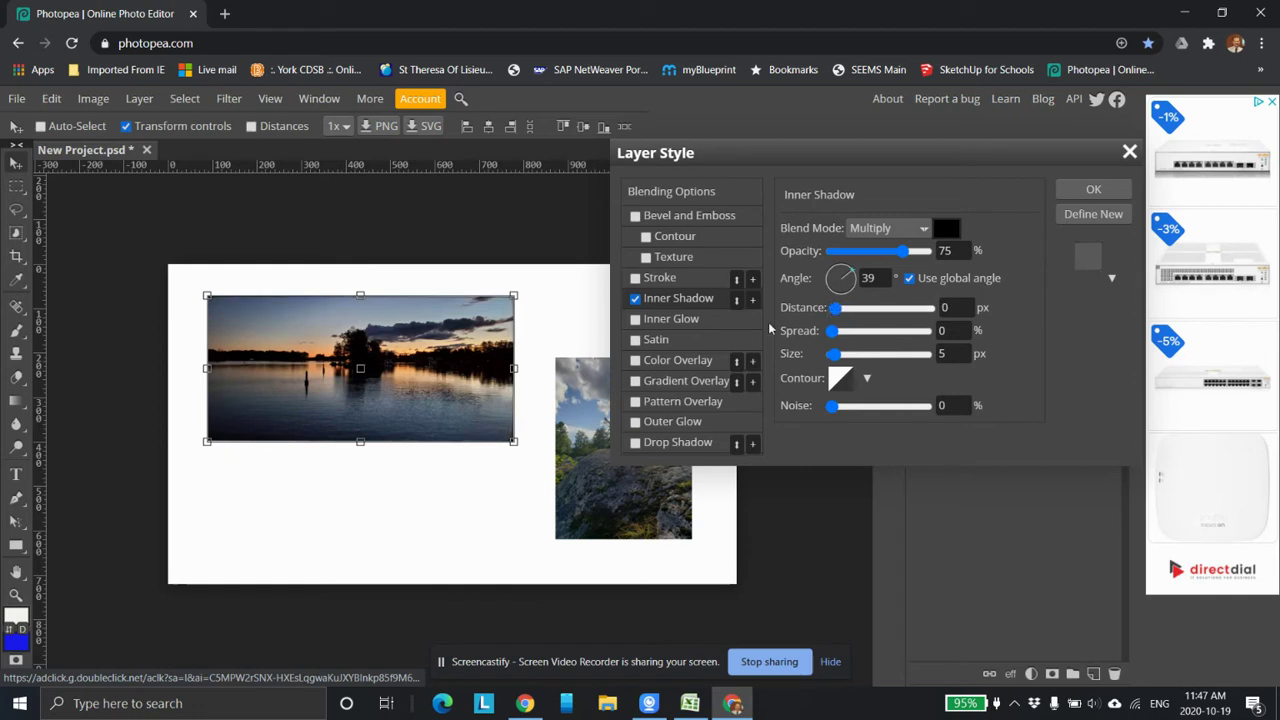
click(673, 320)
click(648, 299)
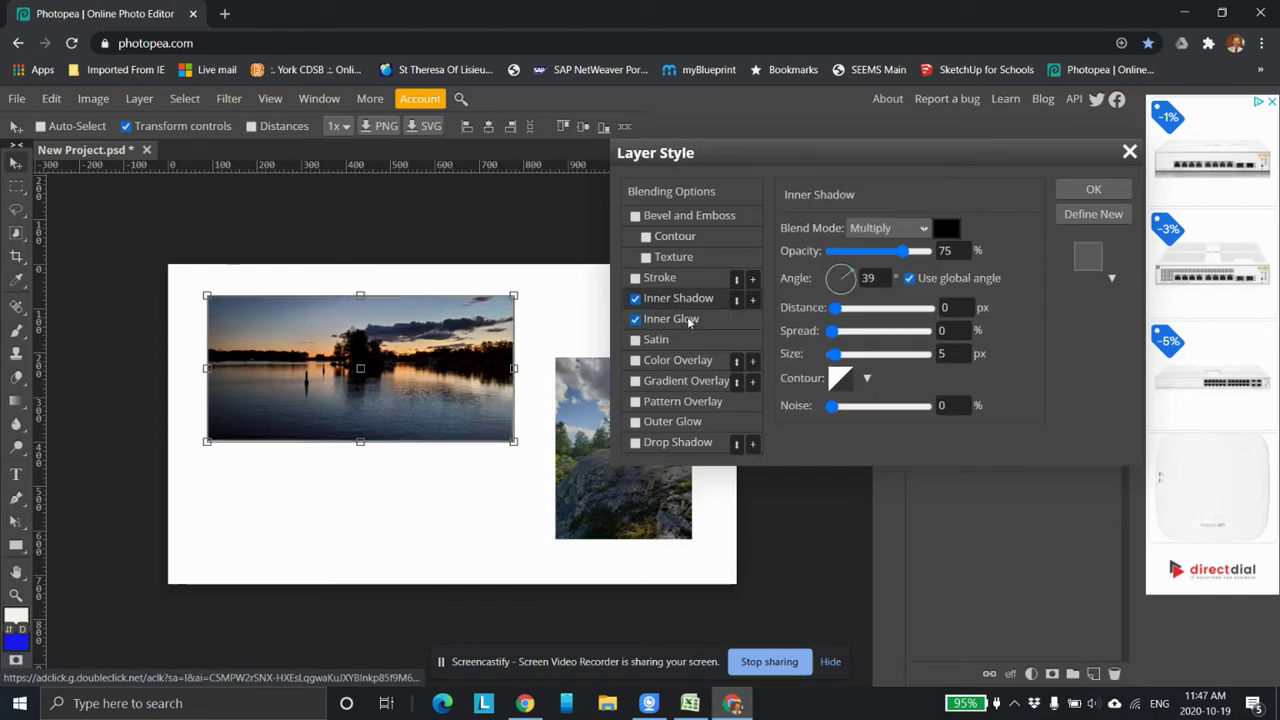
click(688, 320)
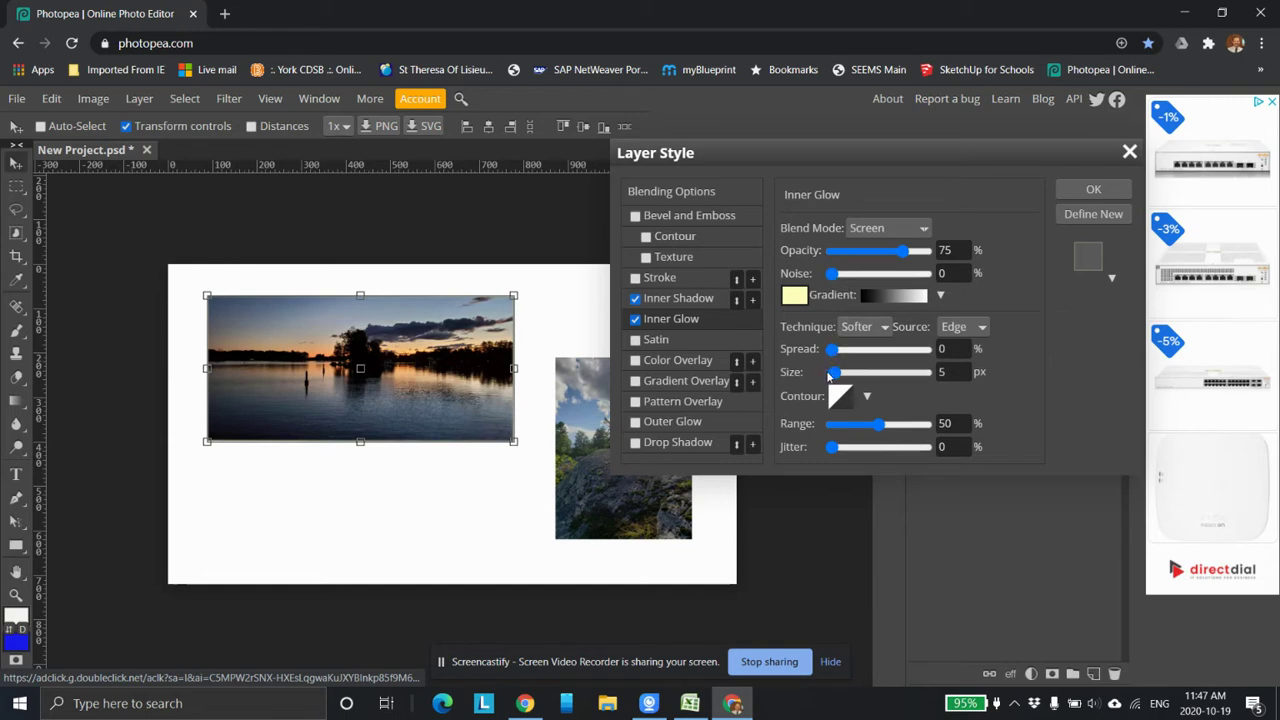
drag(832, 372, 876, 372)
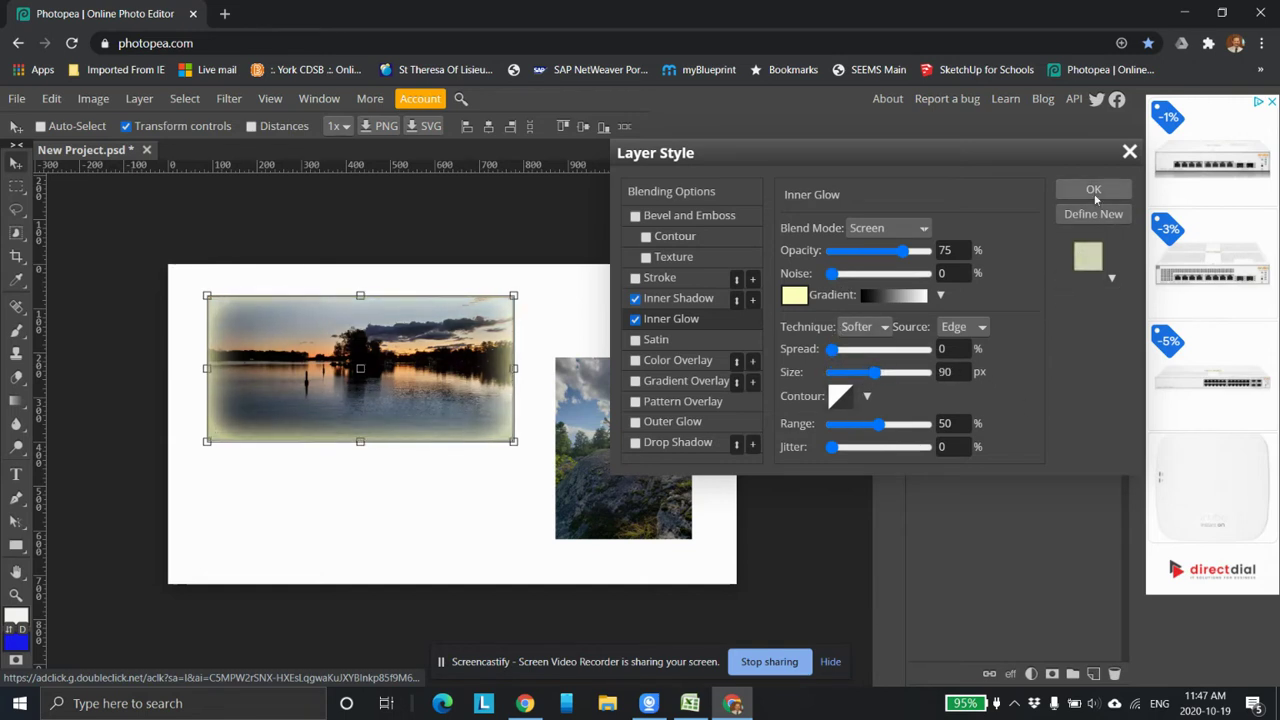
click(634, 298)
click(634, 318)
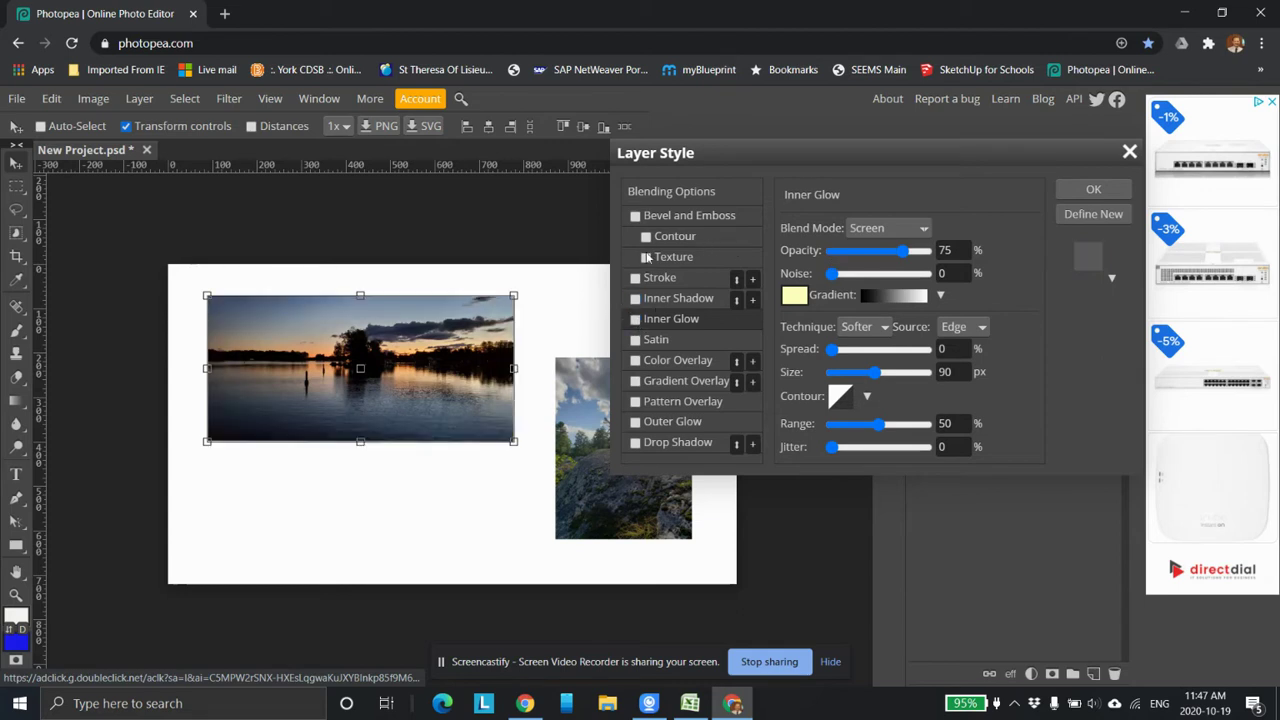
- Add a black stroke of about 9 px to the sunset photo and apply the style
click(635, 278)
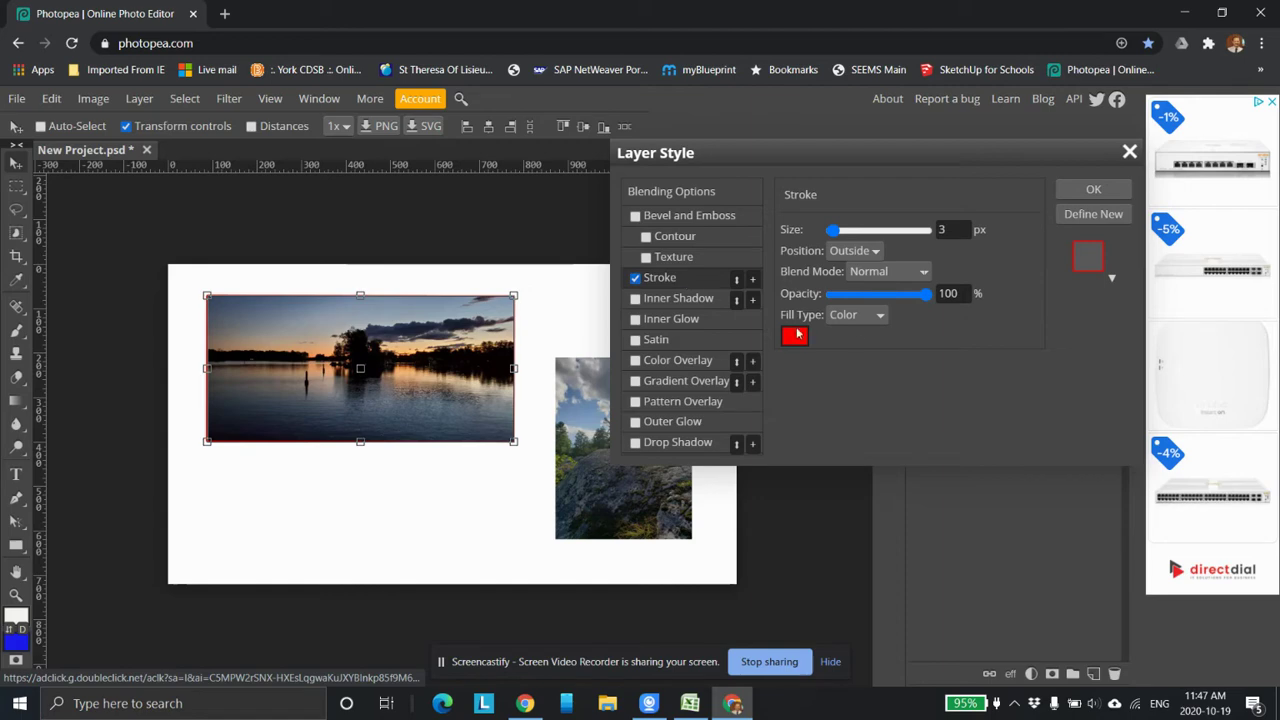
click(801, 339)
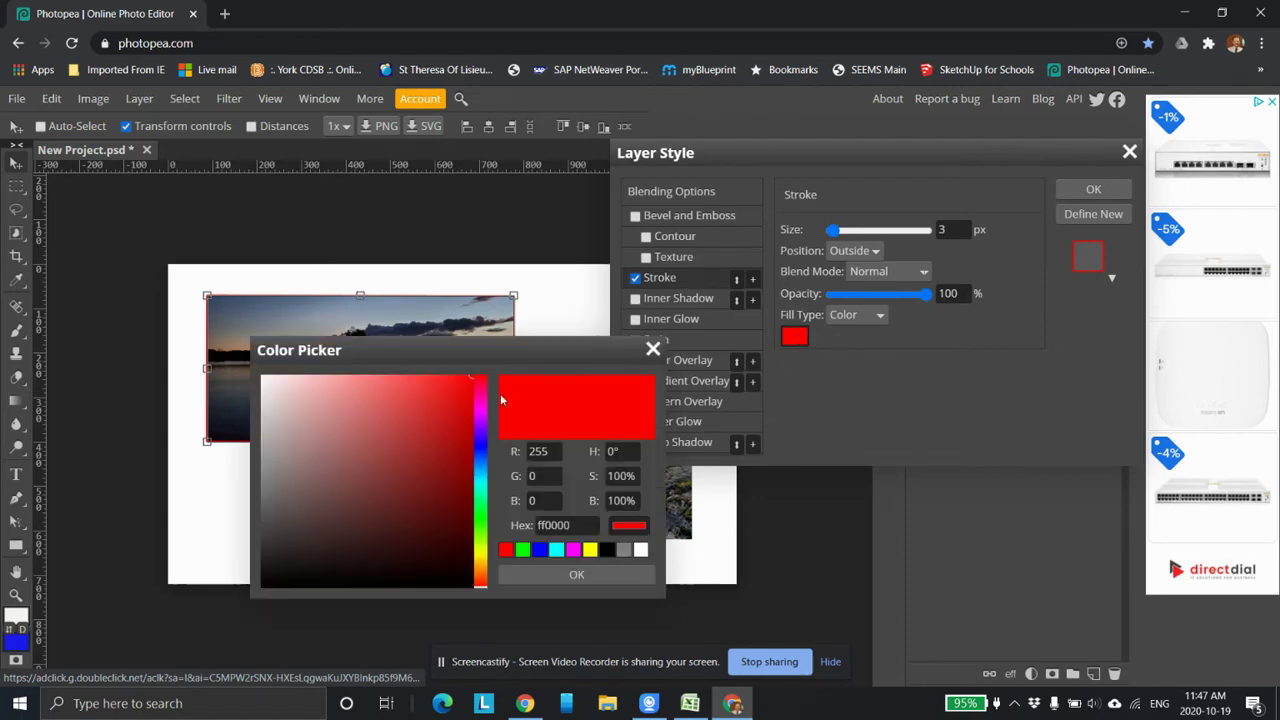
click(274, 581)
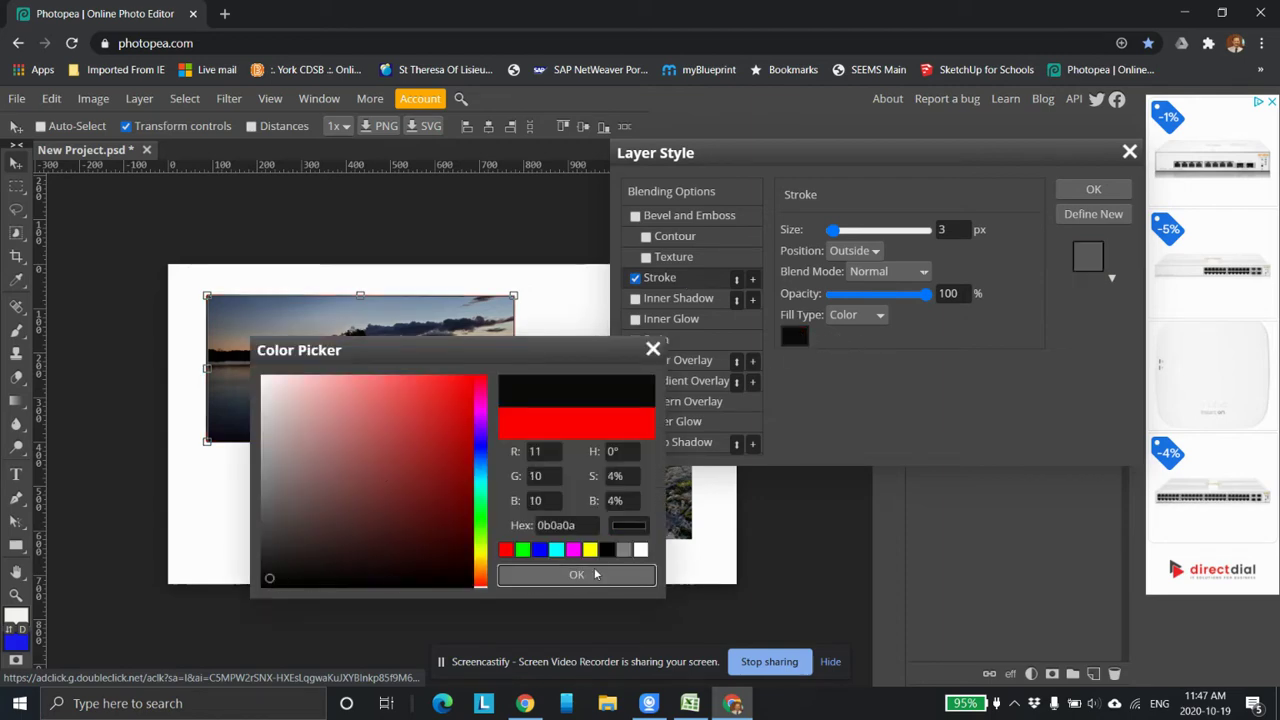
click(577, 574)
drag(838, 231, 841, 231)
click(1099, 195)
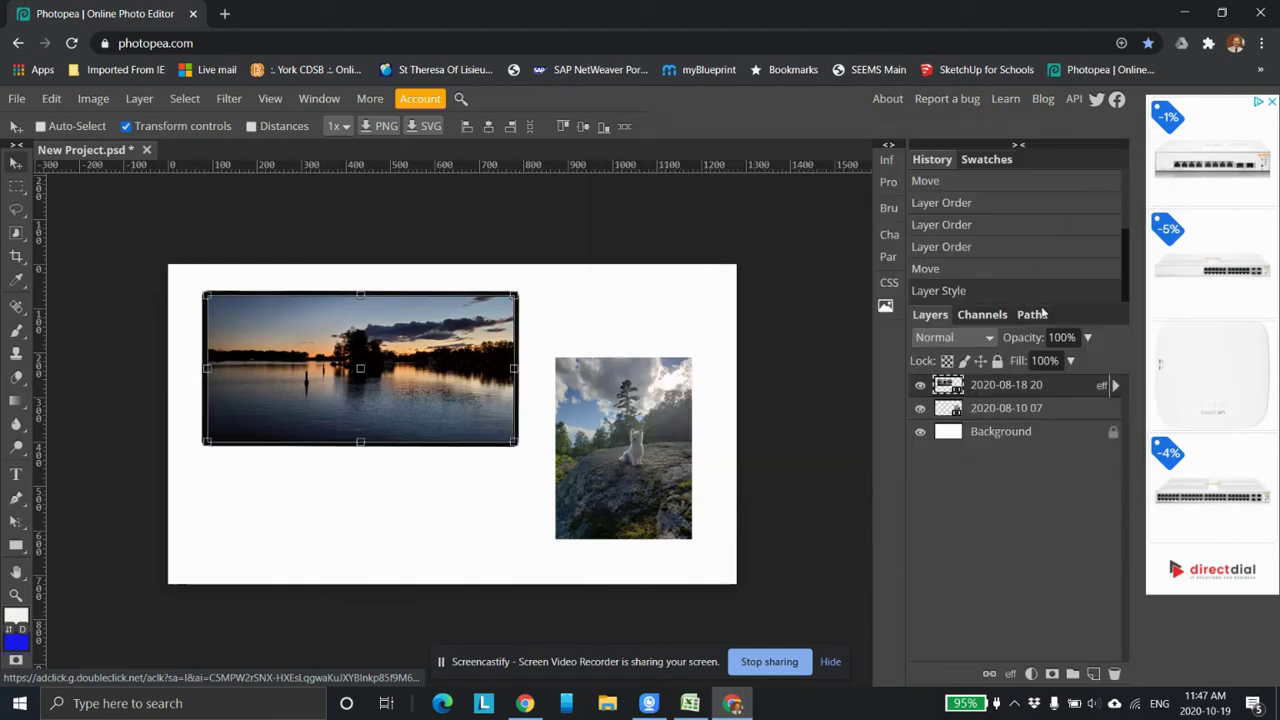
- Expand the sunset layer's effects list and toggle the inner shadow, inner glow, outer glow and drop shadow on and off
click(1116, 386)
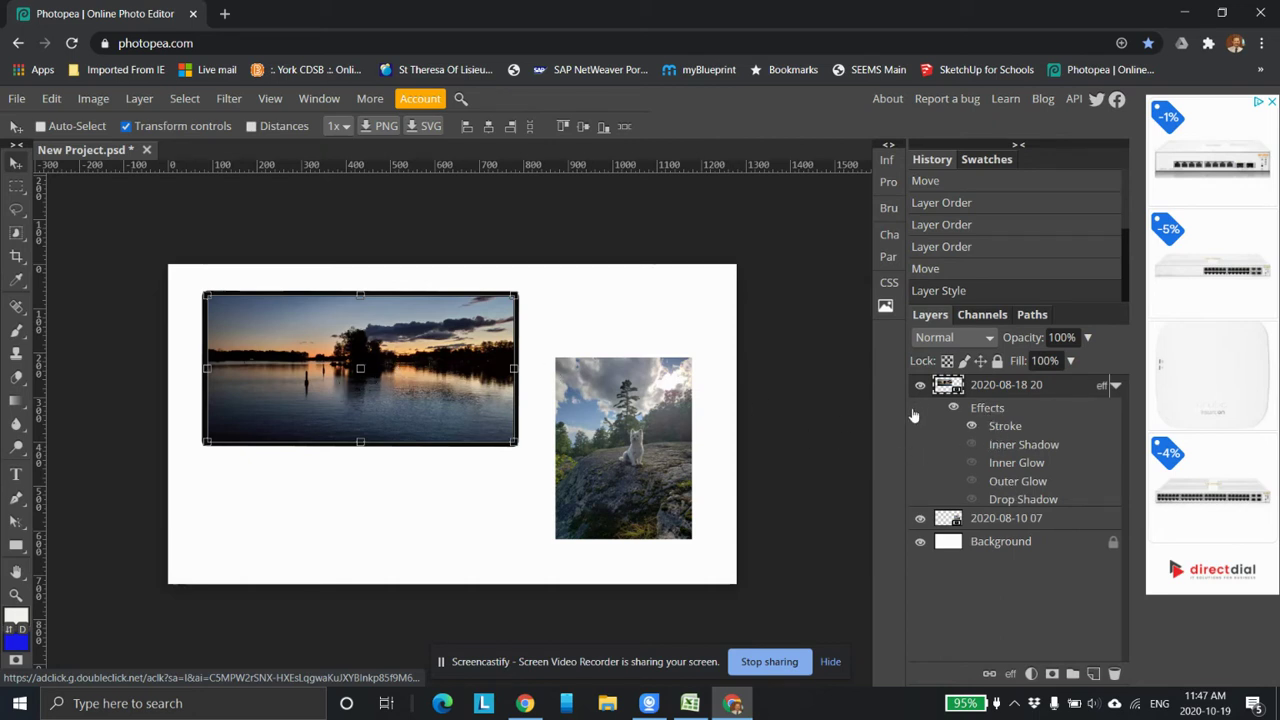
click(972, 446)
click(971, 462)
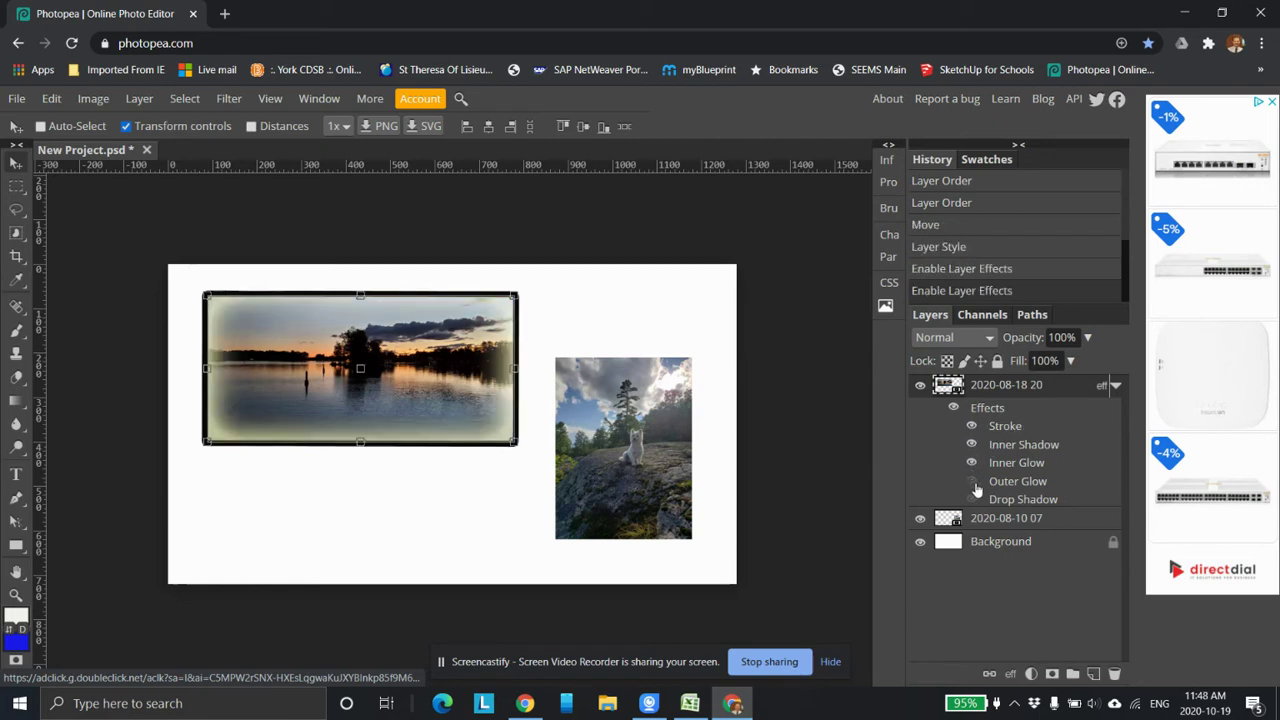
click(971, 481)
click(971, 499)
click(971, 499)
click(971, 481)
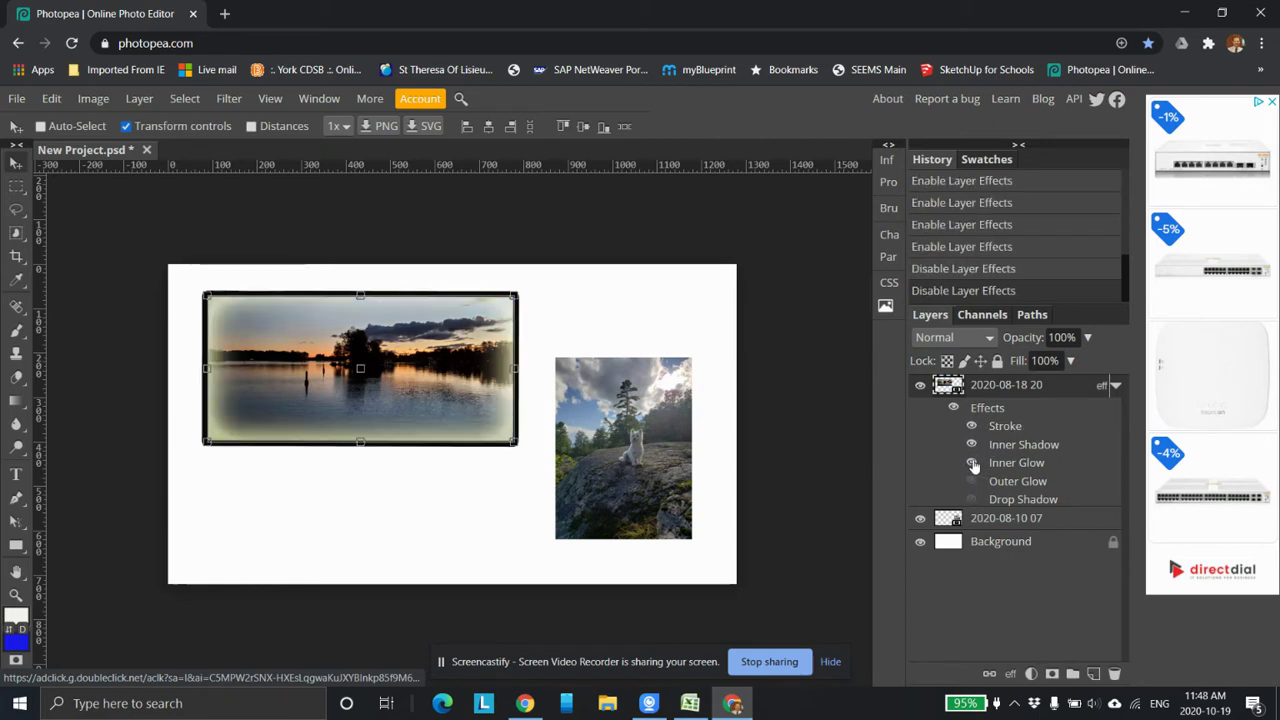
click(971, 462)
click(972, 444)
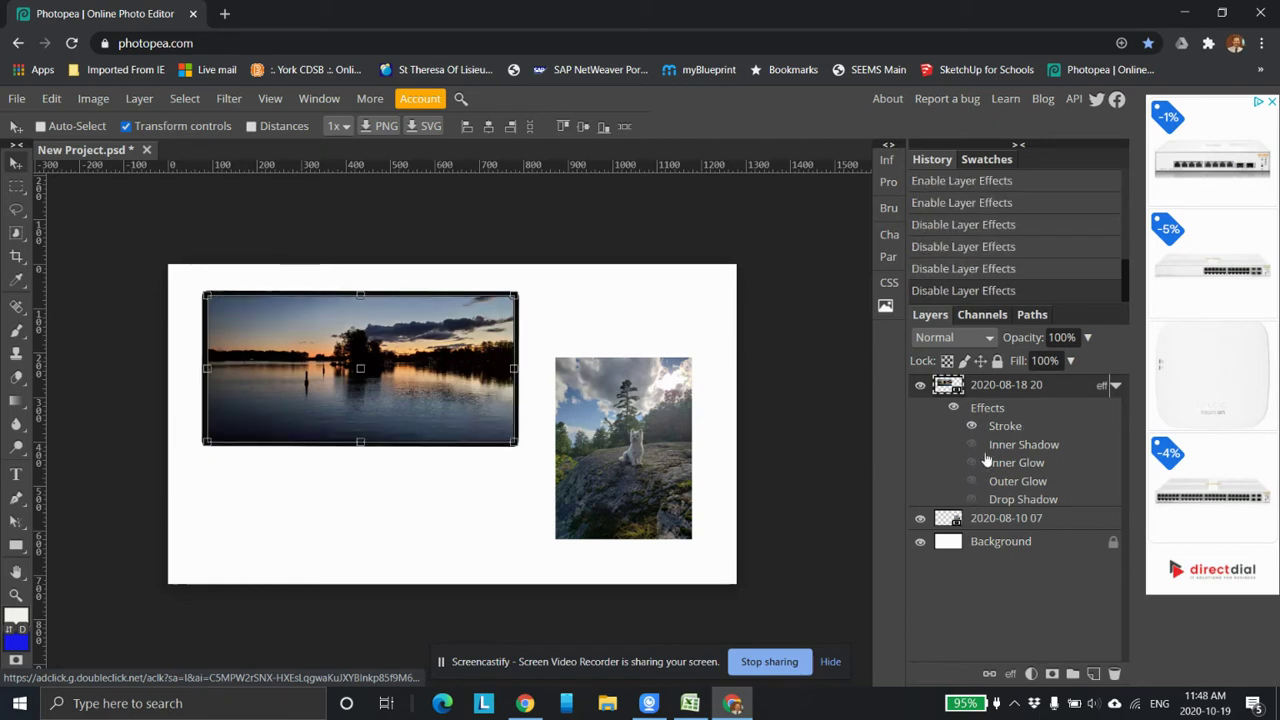
- Copy the lake photo's layer style, paste it onto the rock photo layer, and nudge that photo slightly
right_click(1035, 390)
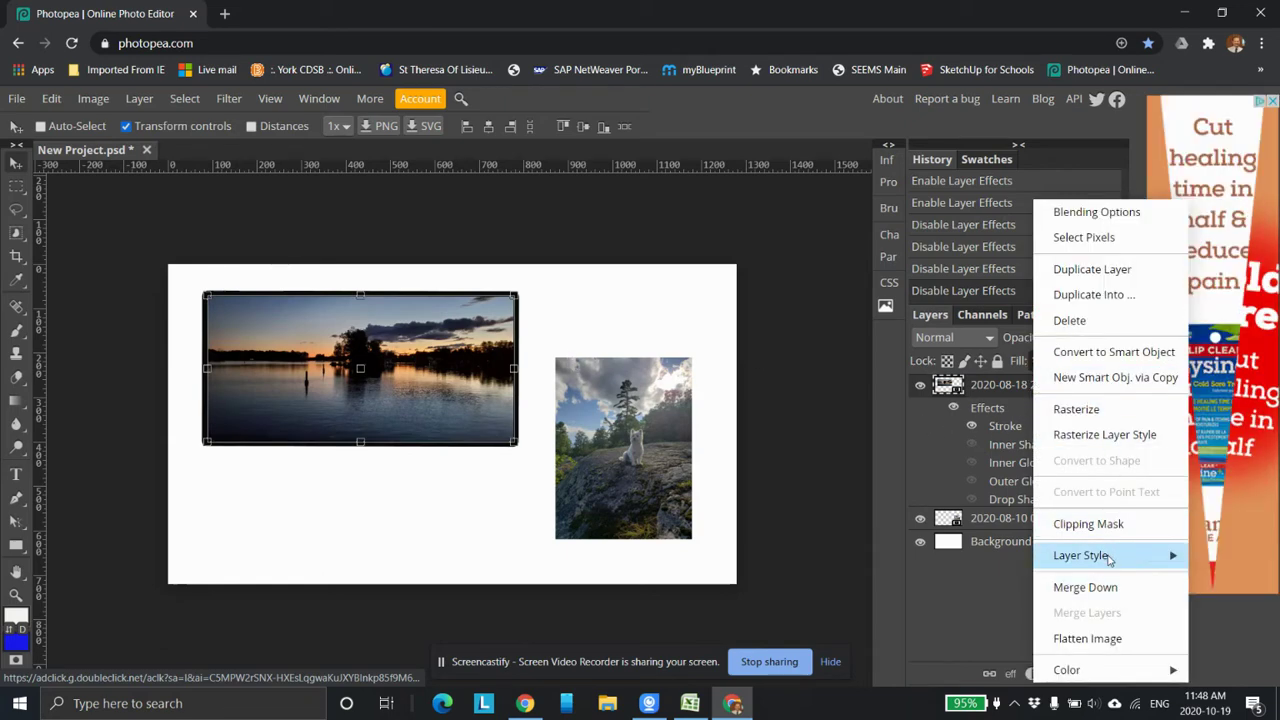
mouse_move(1110, 556)
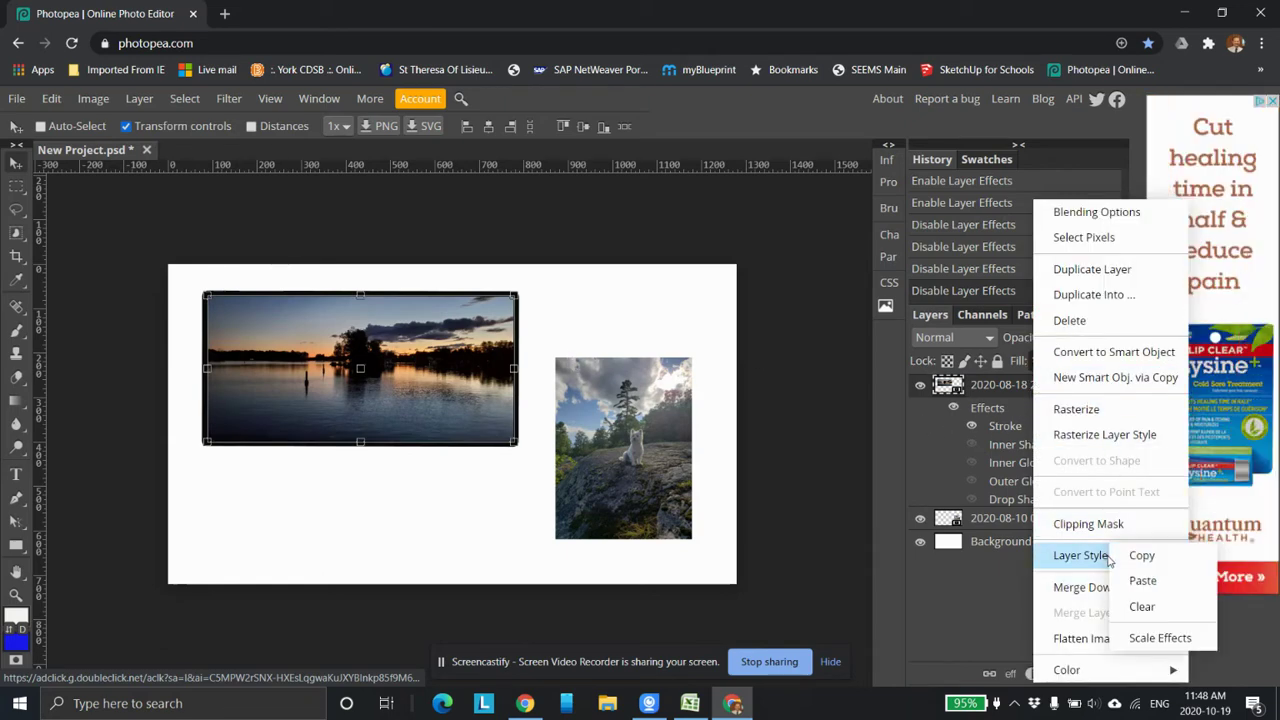
click(1158, 565)
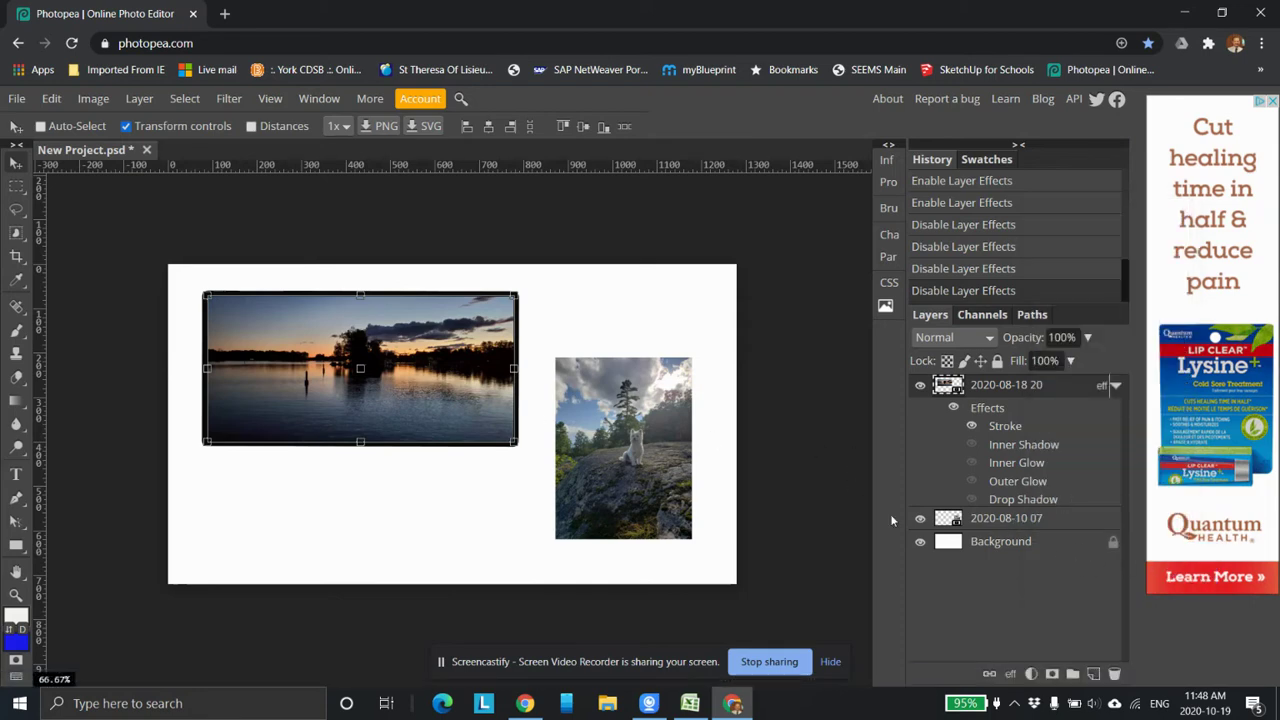
click(993, 520)
right_click(993, 522)
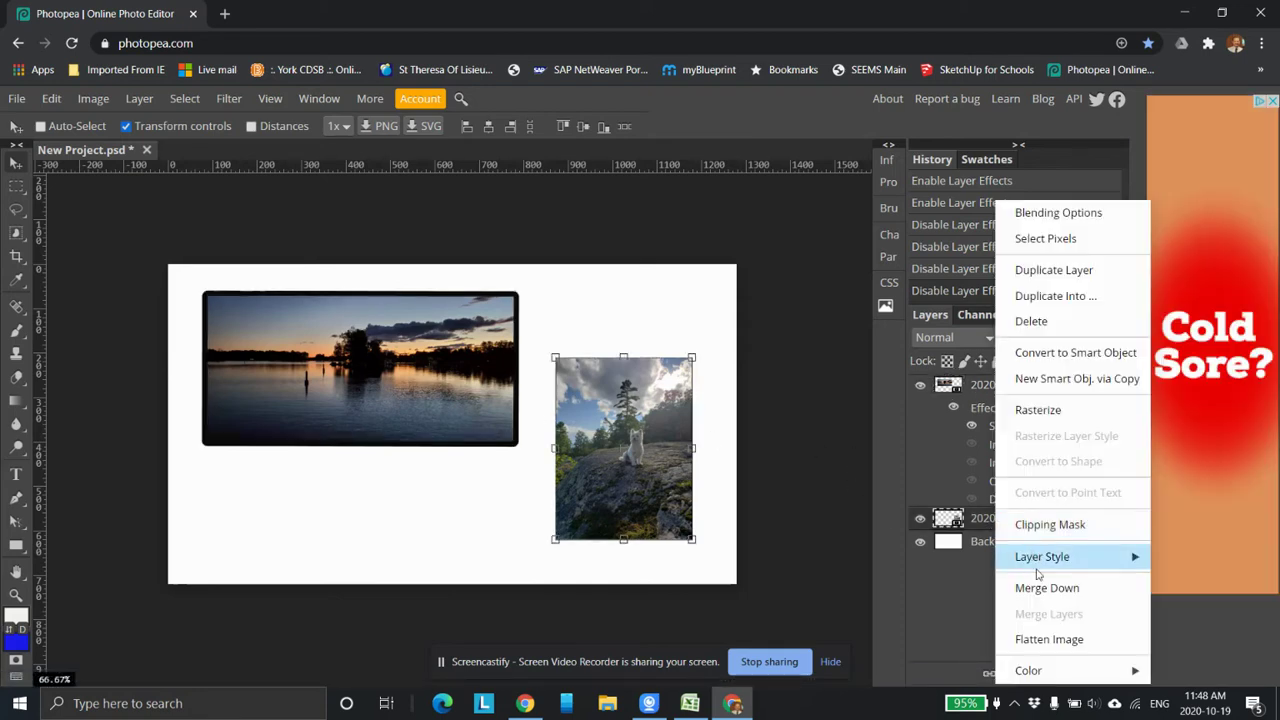
mouse_move(1047, 565)
click(1188, 580)
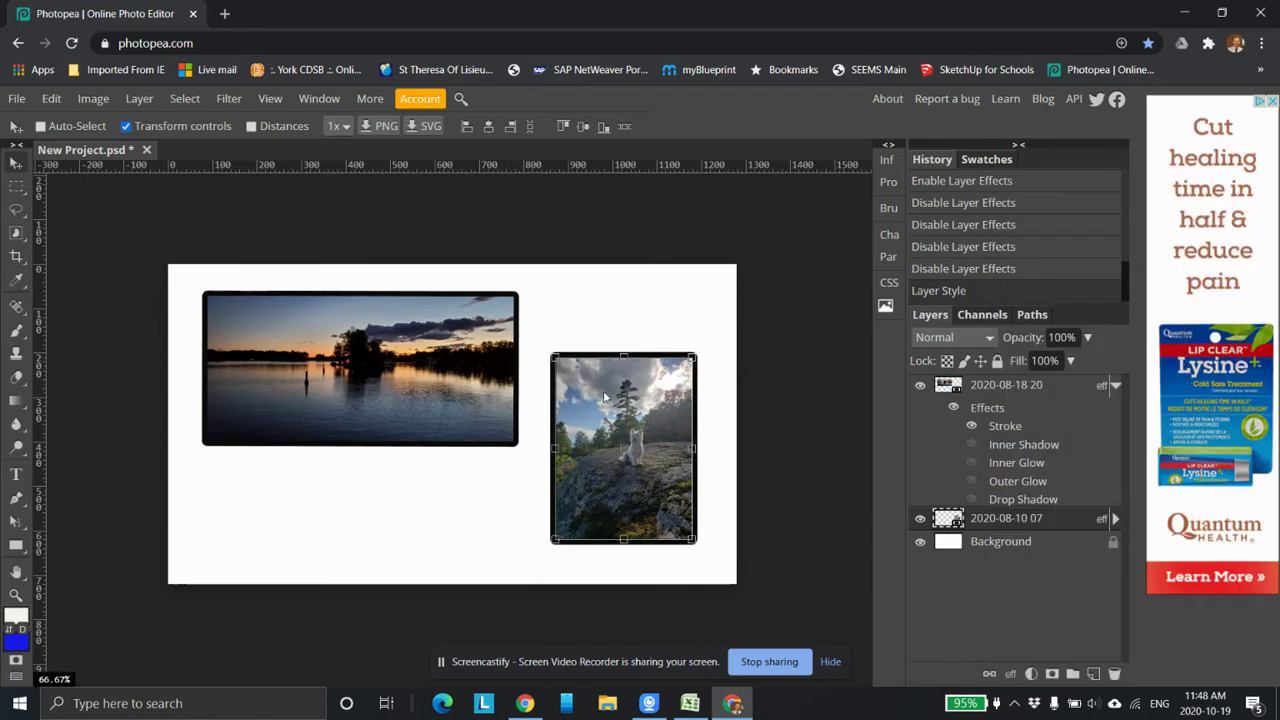
click(1115, 385)
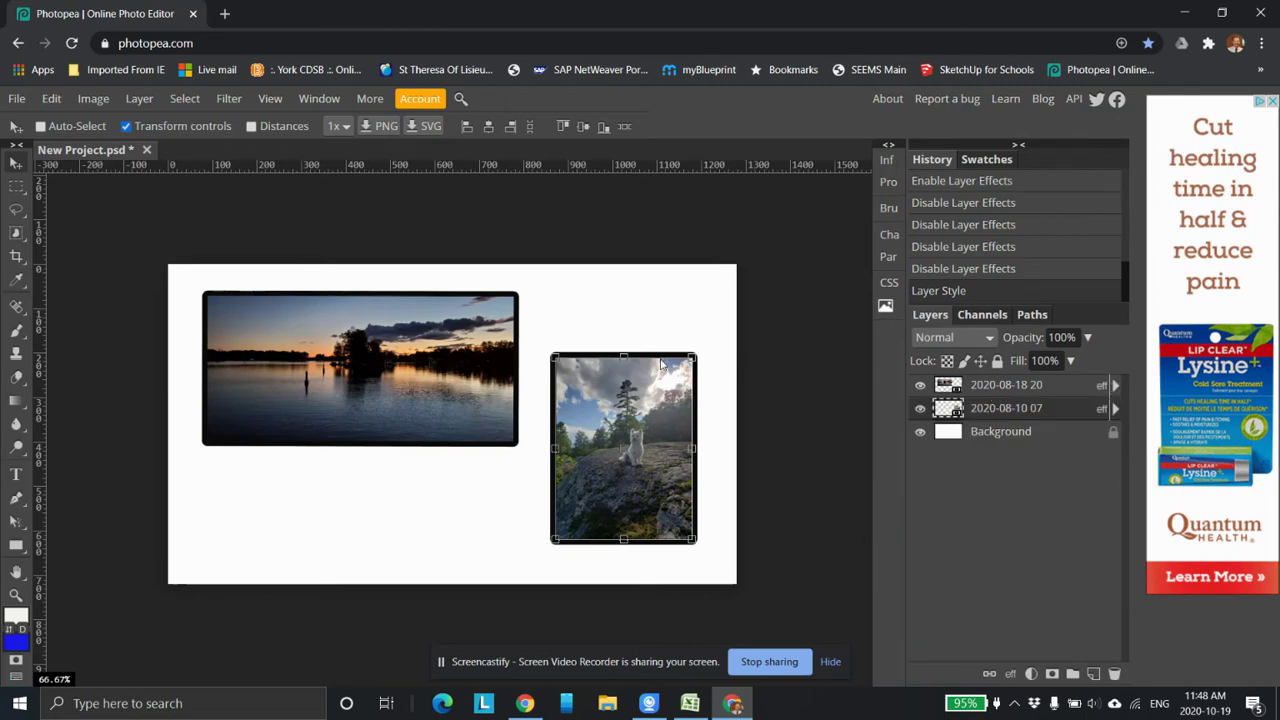
drag(661, 365, 663, 364)
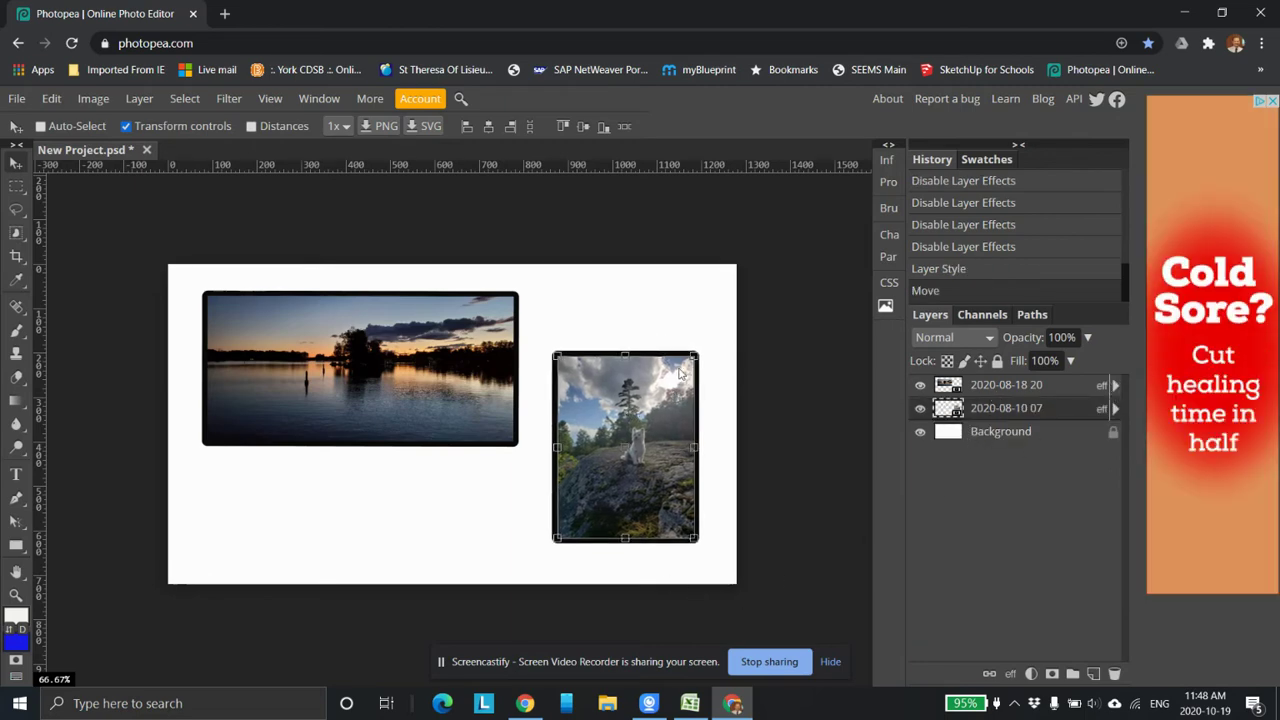
click(987, 390)
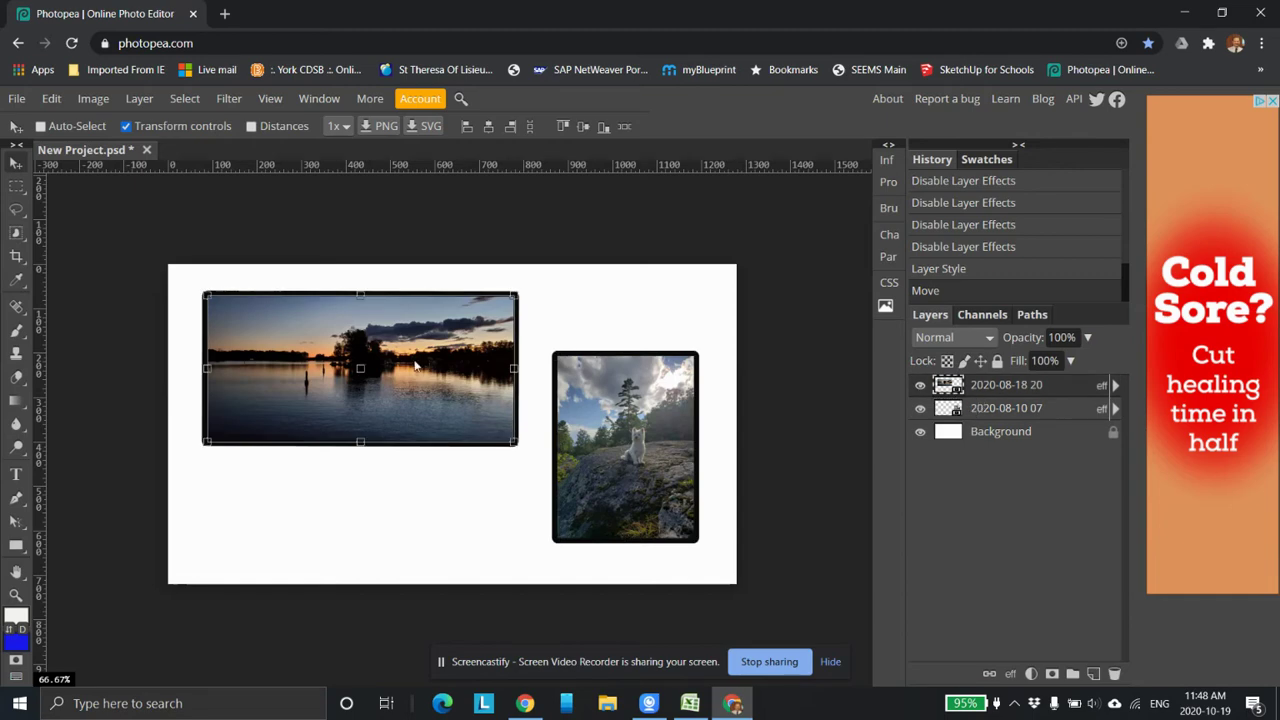
click(1042, 410)
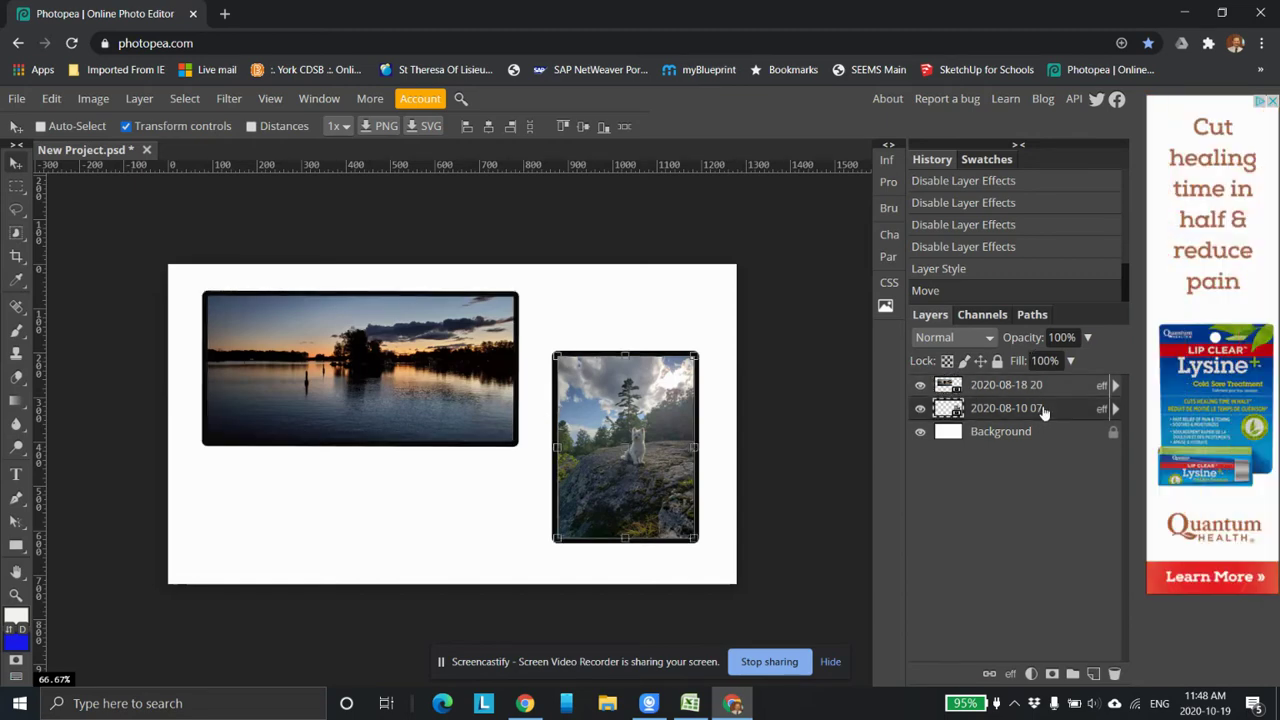
key(Delete)
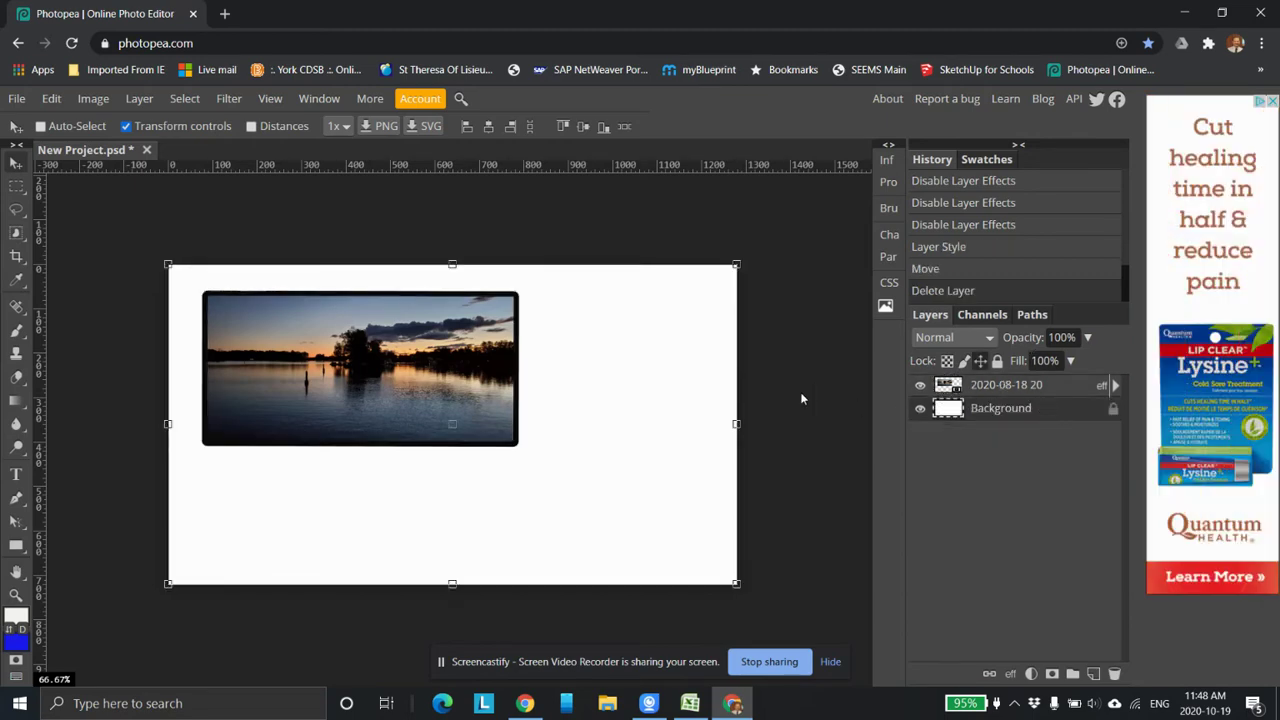
click(500, 392)
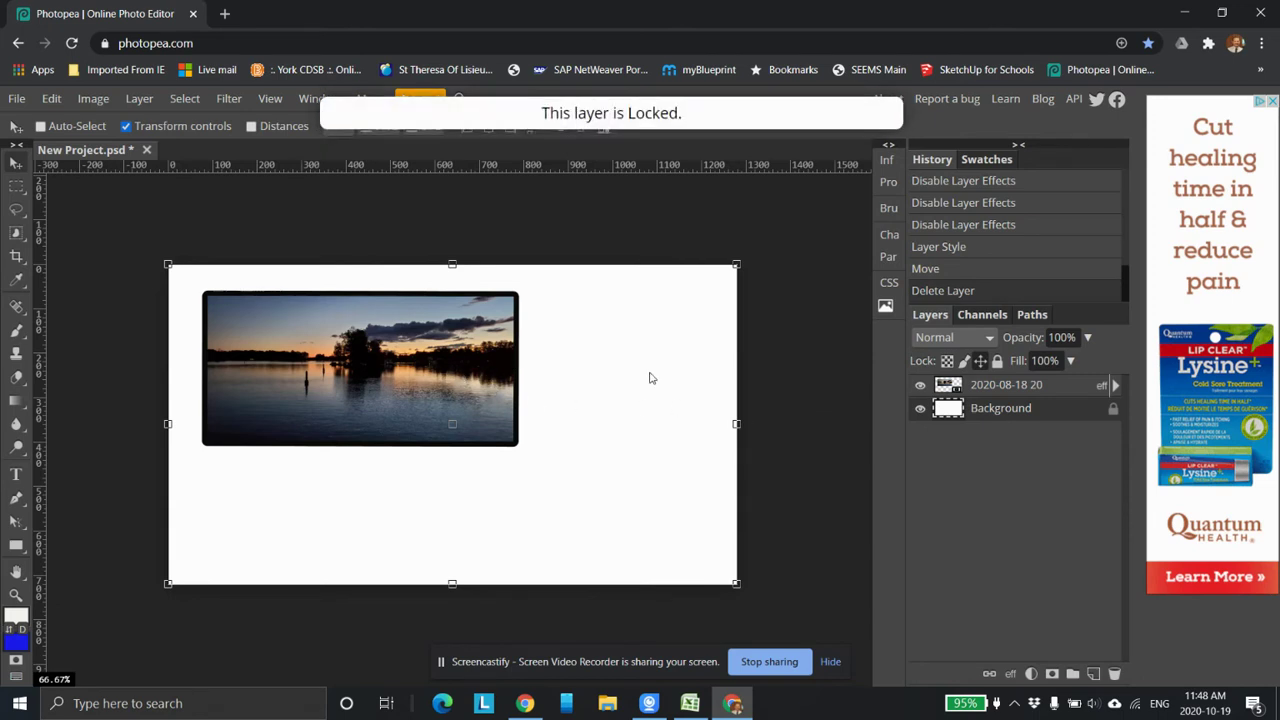
- Enlarge the framed lake photo to about 68% and move it toward the canvas centre
click(982, 390)
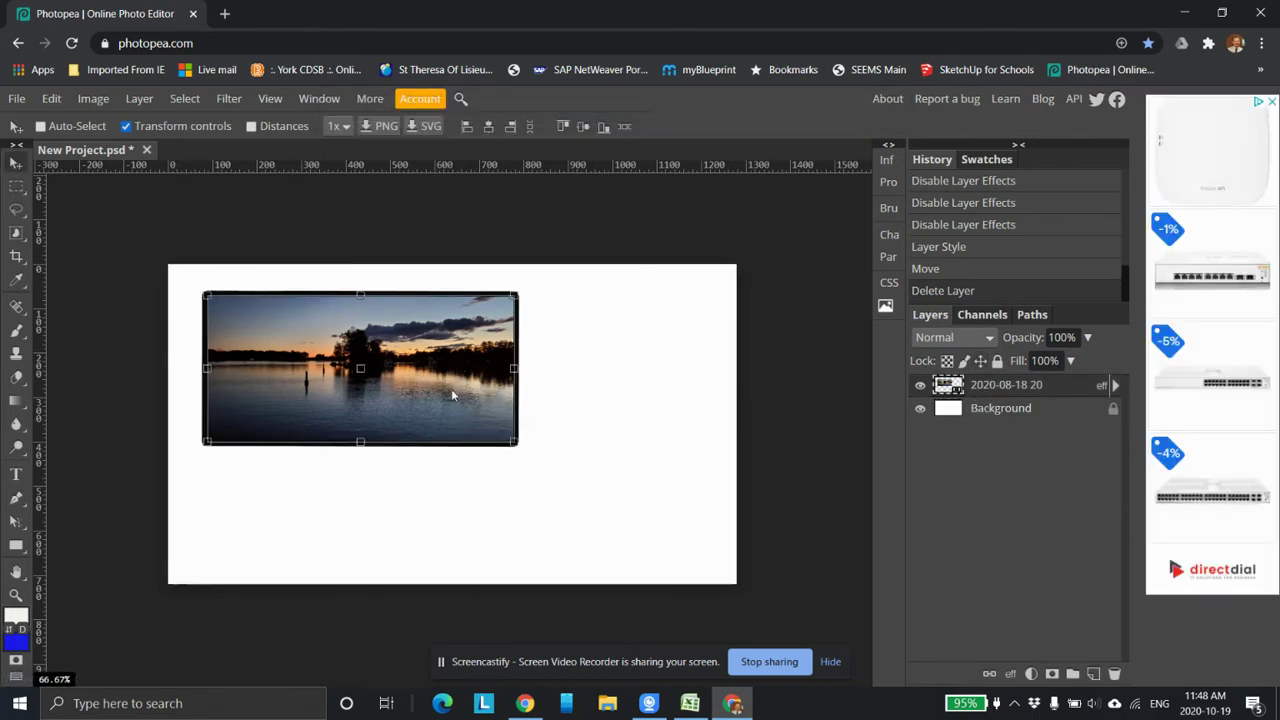
mouse_move(451, 395)
mouse_down()
mouse_move(522, 410)
mouse_move(461, 380)
mouse_up()
drag(544, 452, 543, 450)
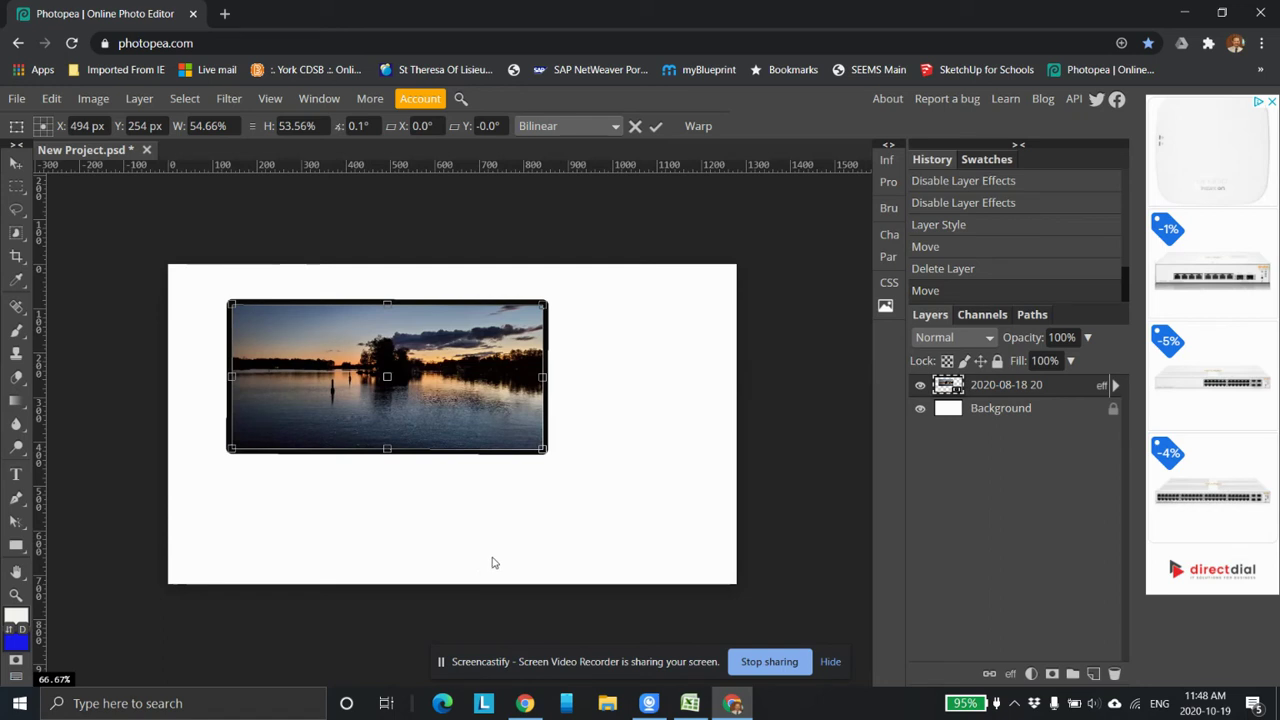
key(Return)
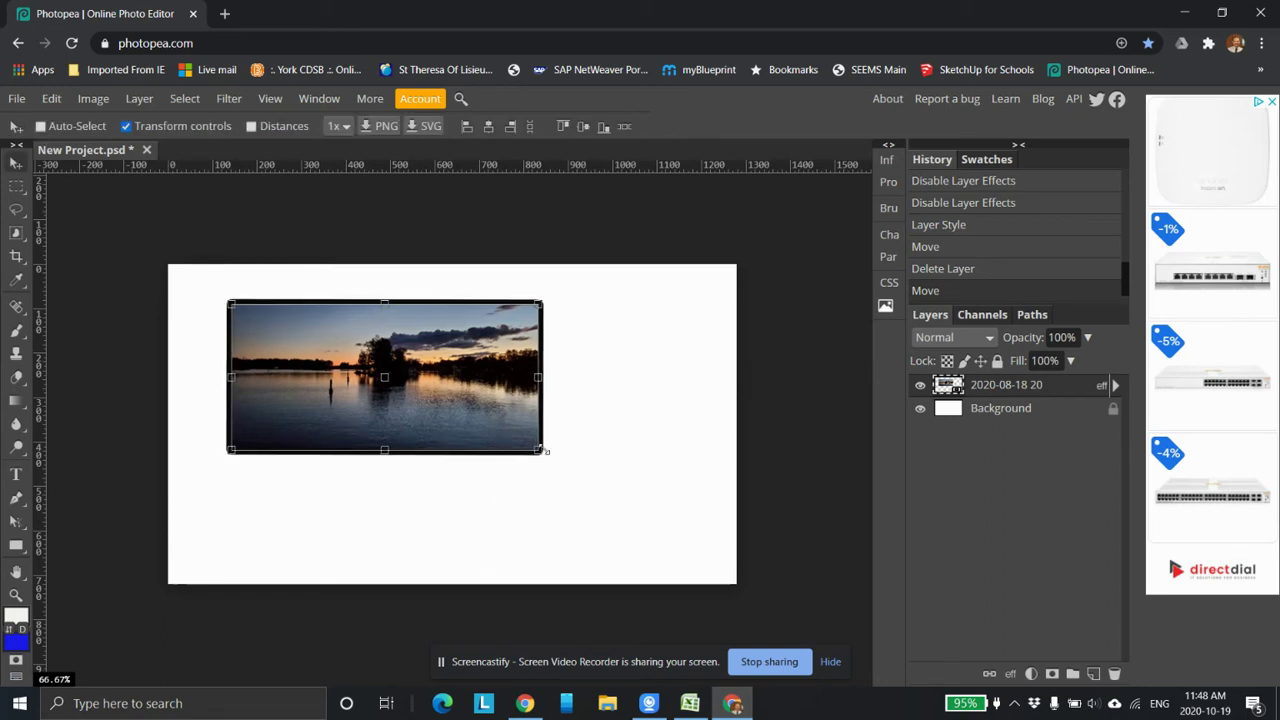
drag(541, 450, 562, 465)
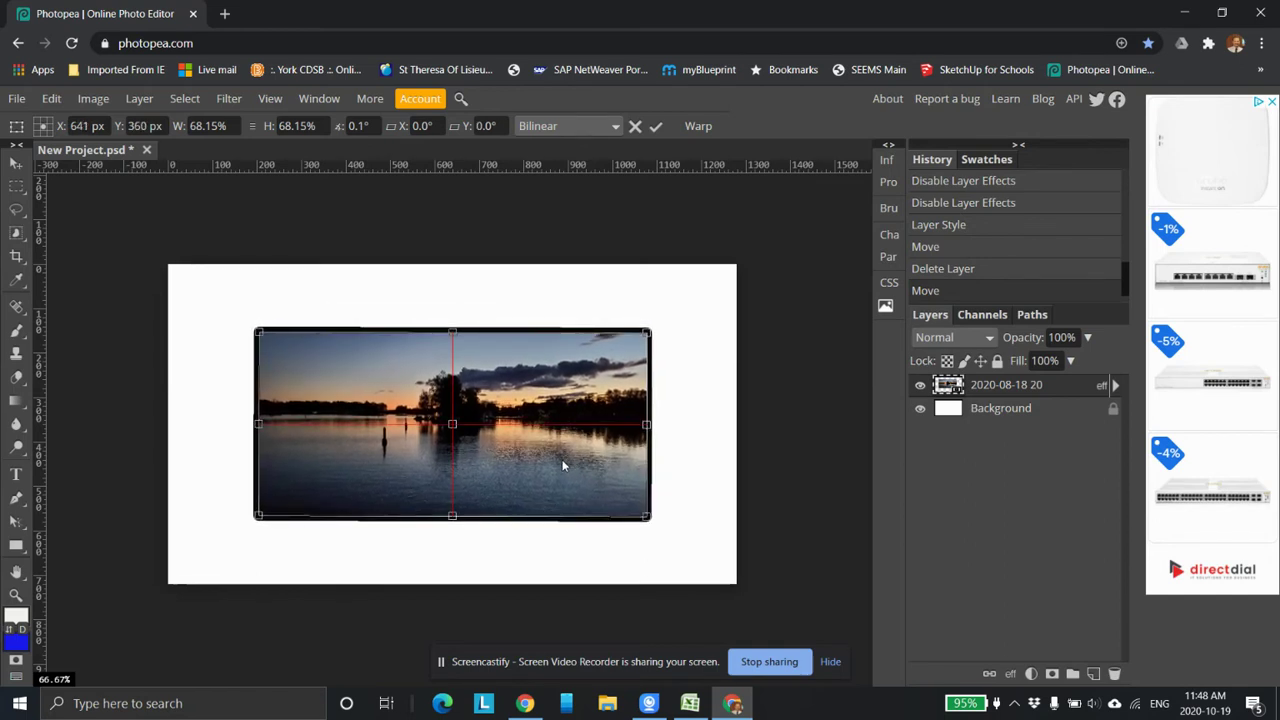
mouse_move(563, 465)
mouse_down()
mouse_move(567, 436)
mouse_move(540, 419)
mouse_move(575, 450)
mouse_up()
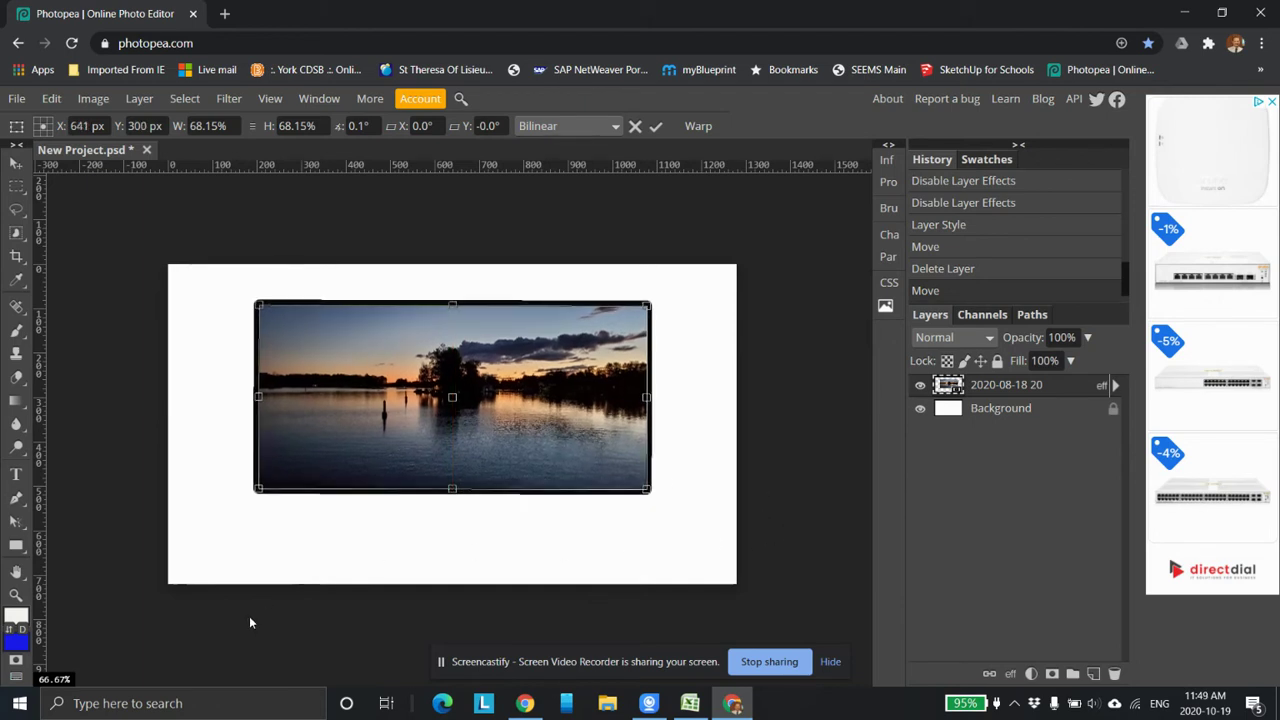
click(22, 623)
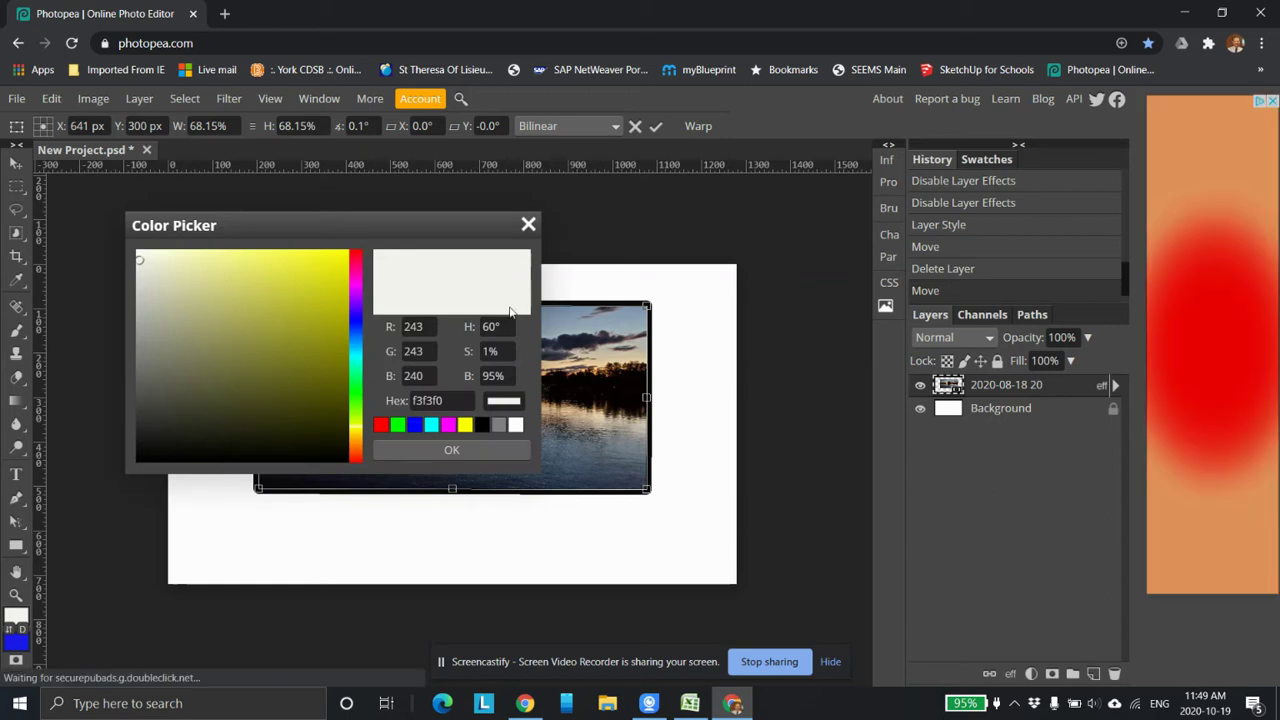
- Commit the enlarged photo by selecting the Background layer and set the foreground colour to black
click(528, 220)
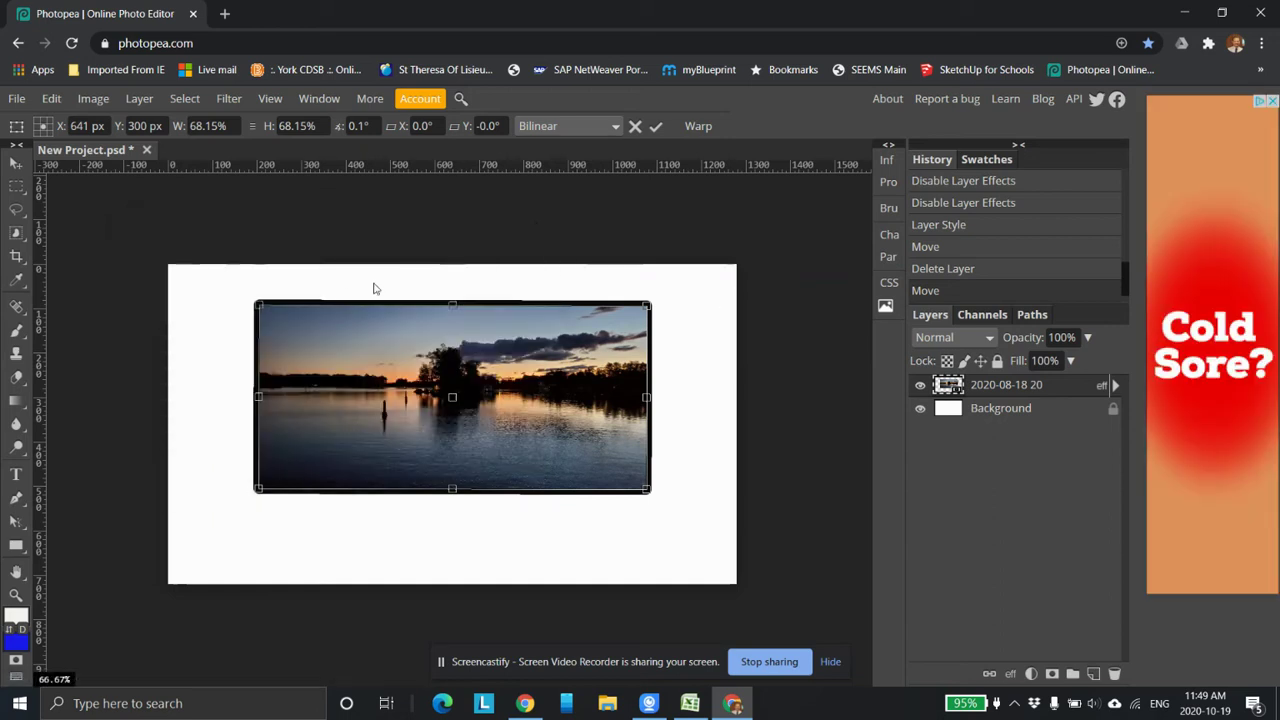
click(1007, 410)
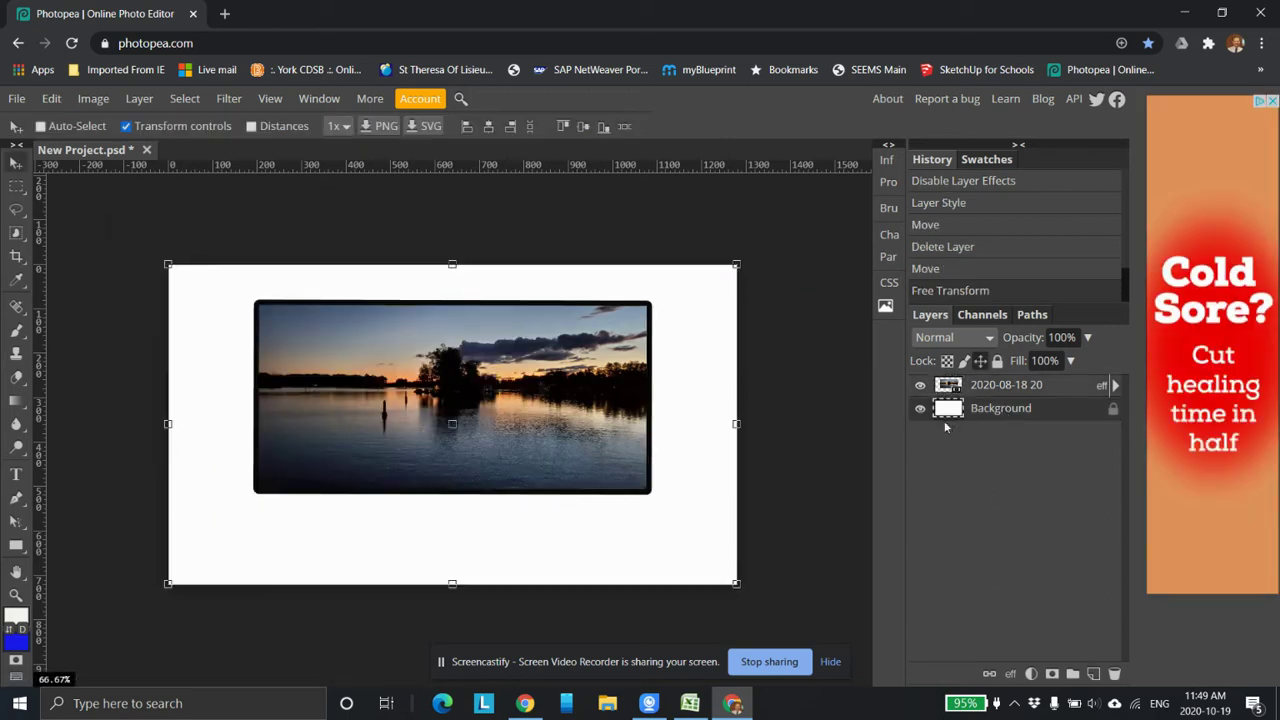
click(15, 617)
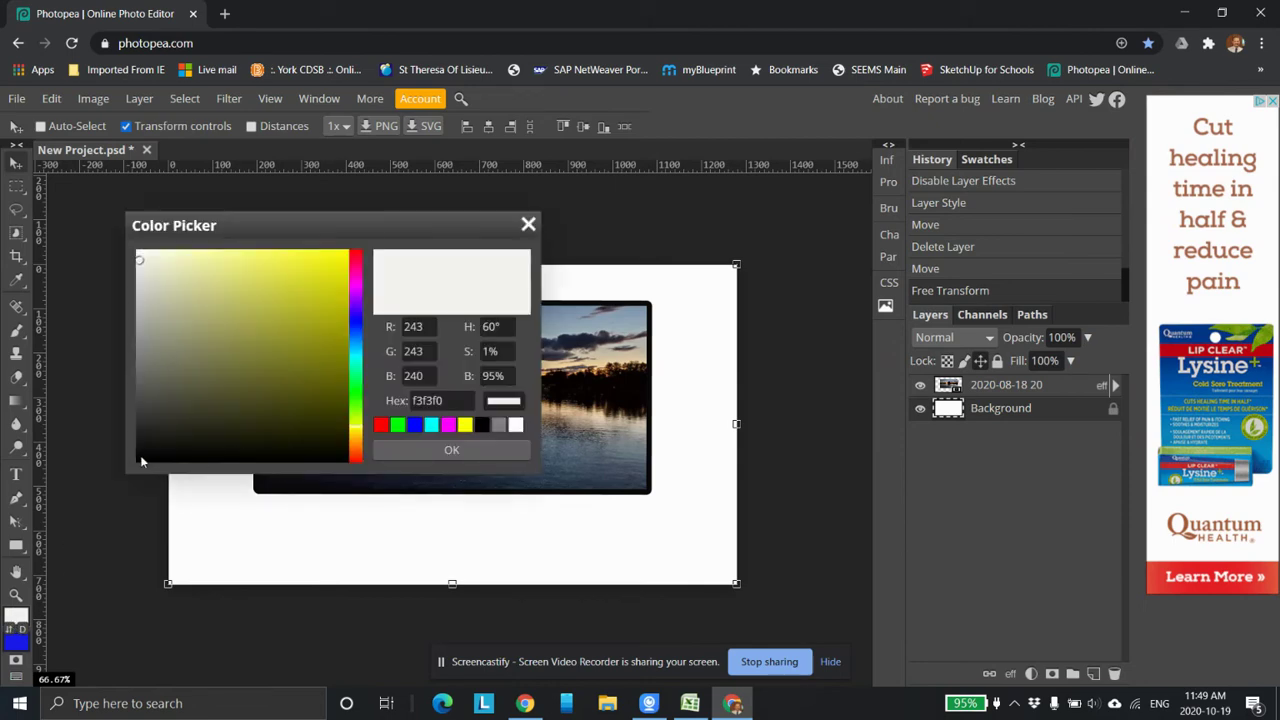
click(141, 460)
click(451, 449)
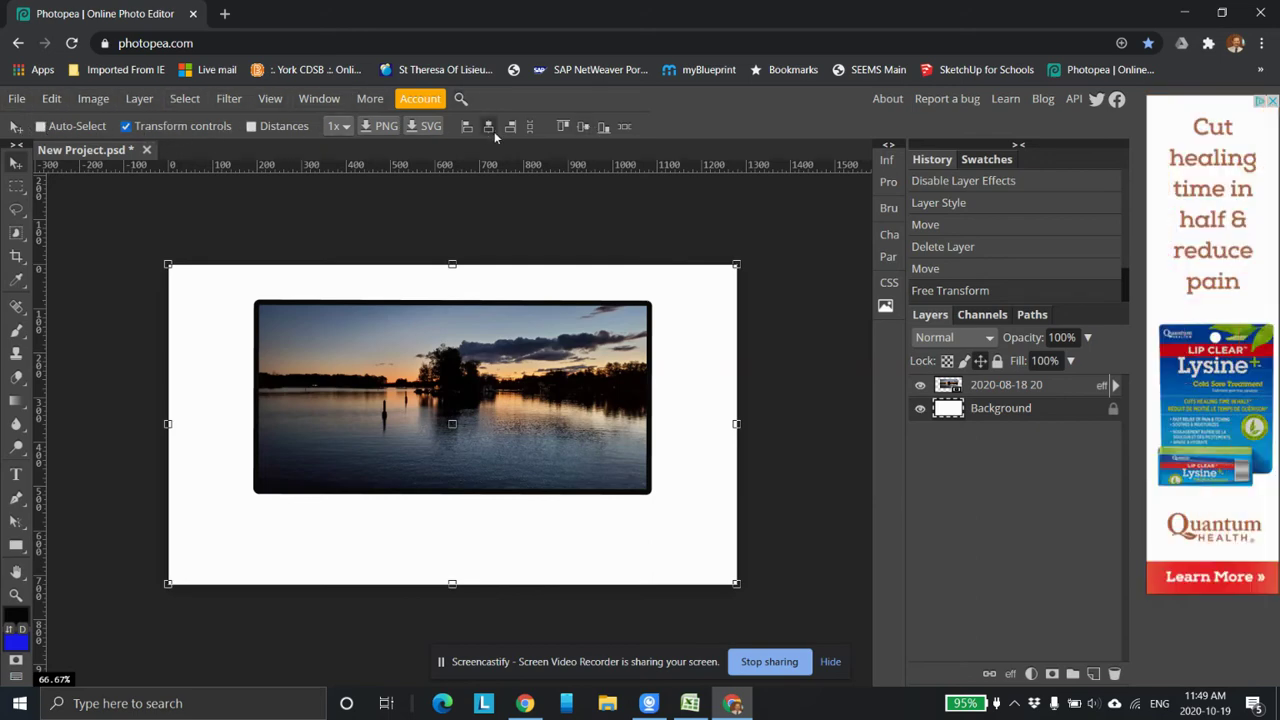
click(17, 334)
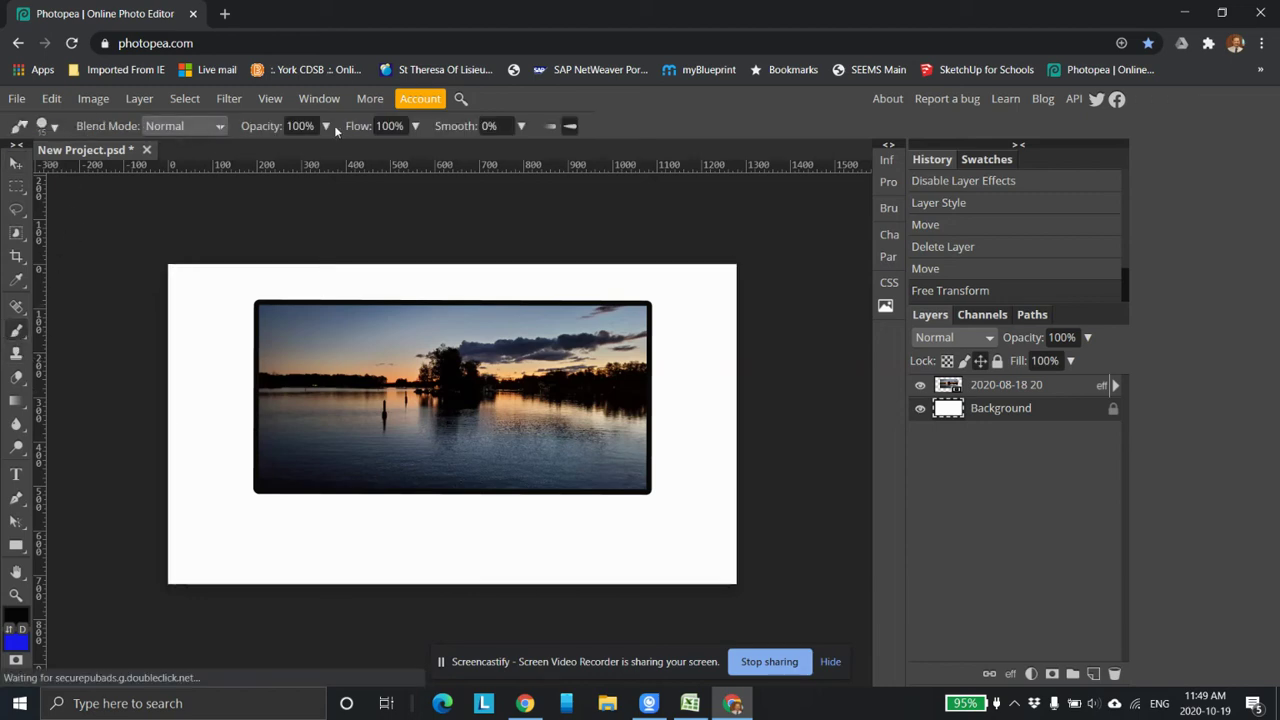
- Collapse and re-expand the side panels, leaving the history and layers panels visible
click(16, 474)
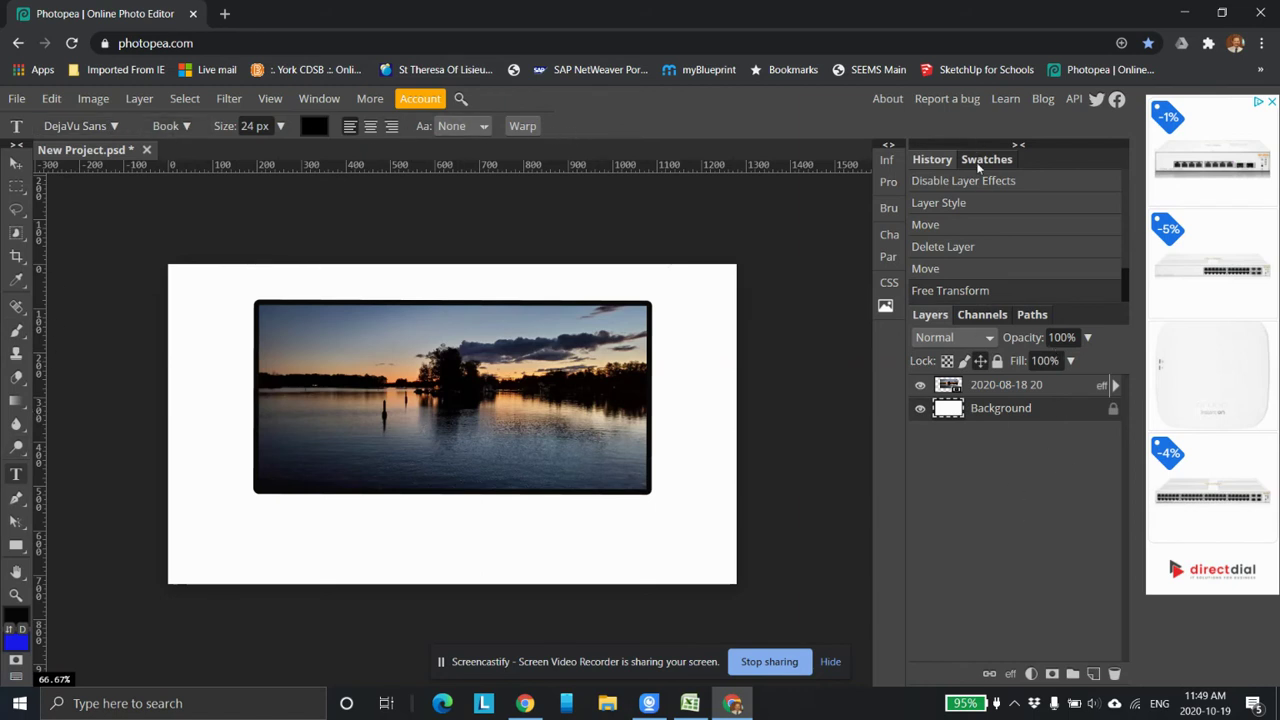
click(887, 145)
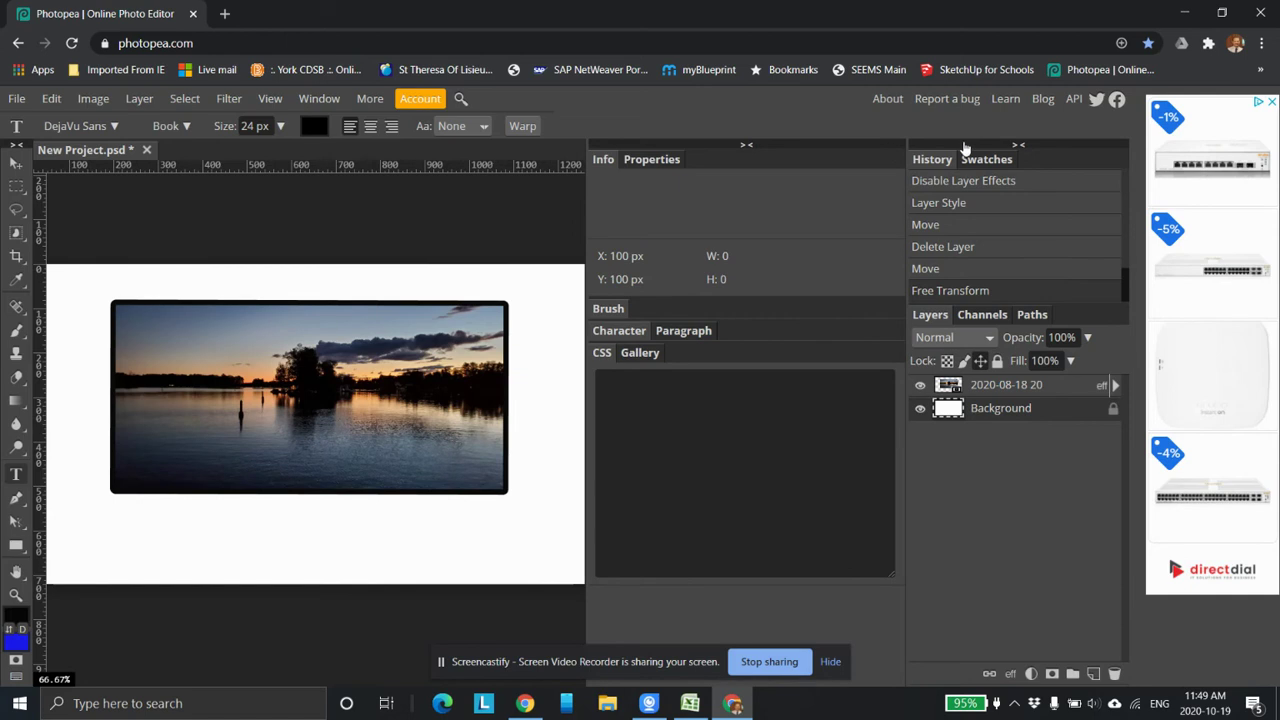
click(1018, 145)
click(945, 146)
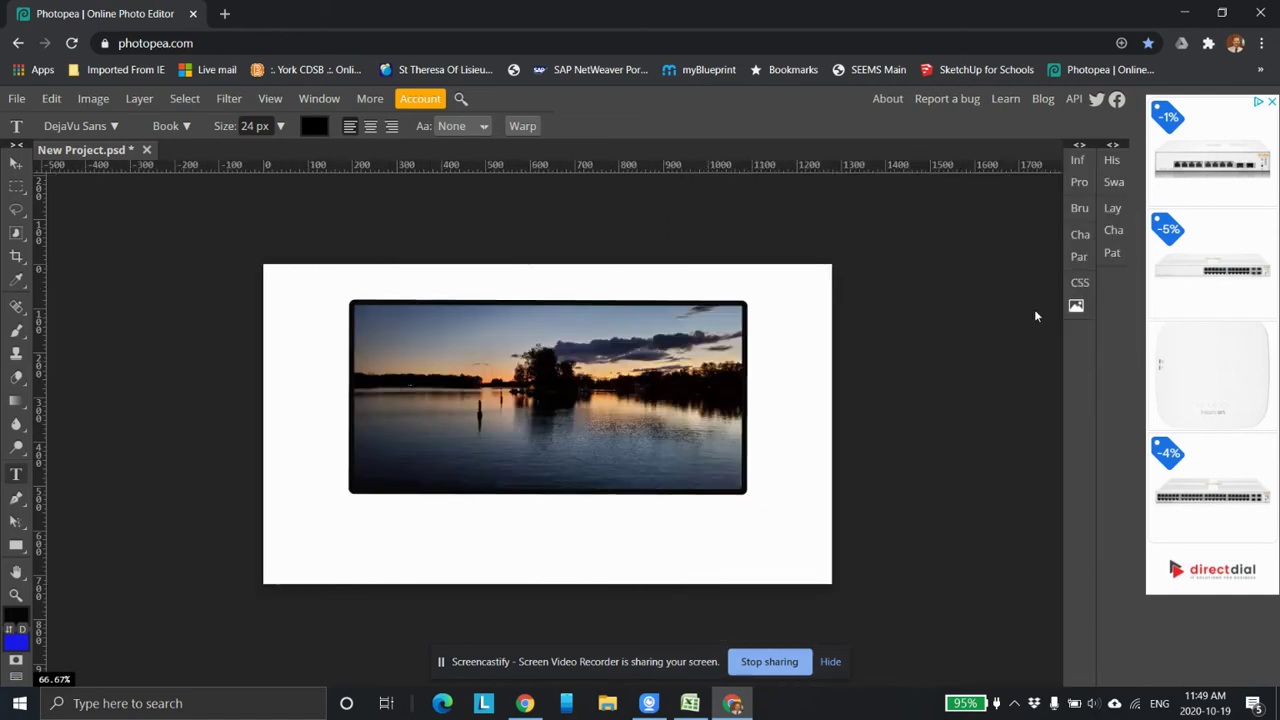
click(1112, 145)
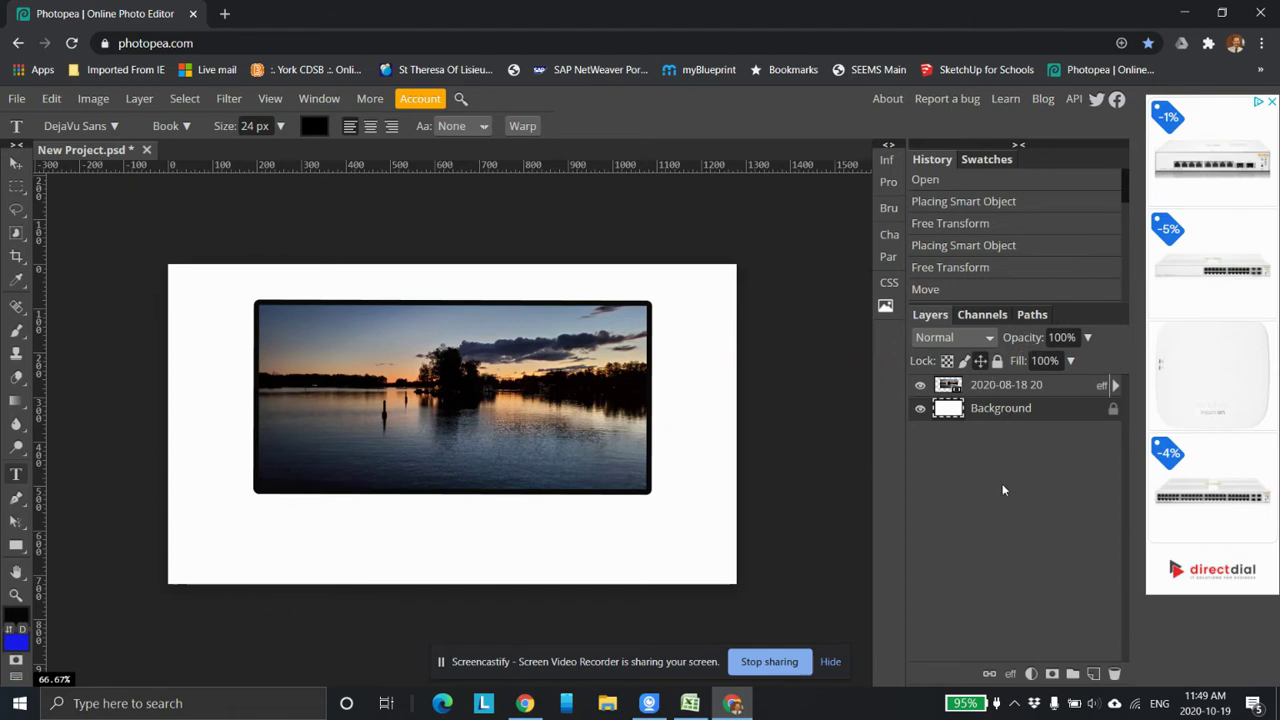
- Fill the white Background layer with the near-black foreground colour using the Paint Bucket
click(27, 456)
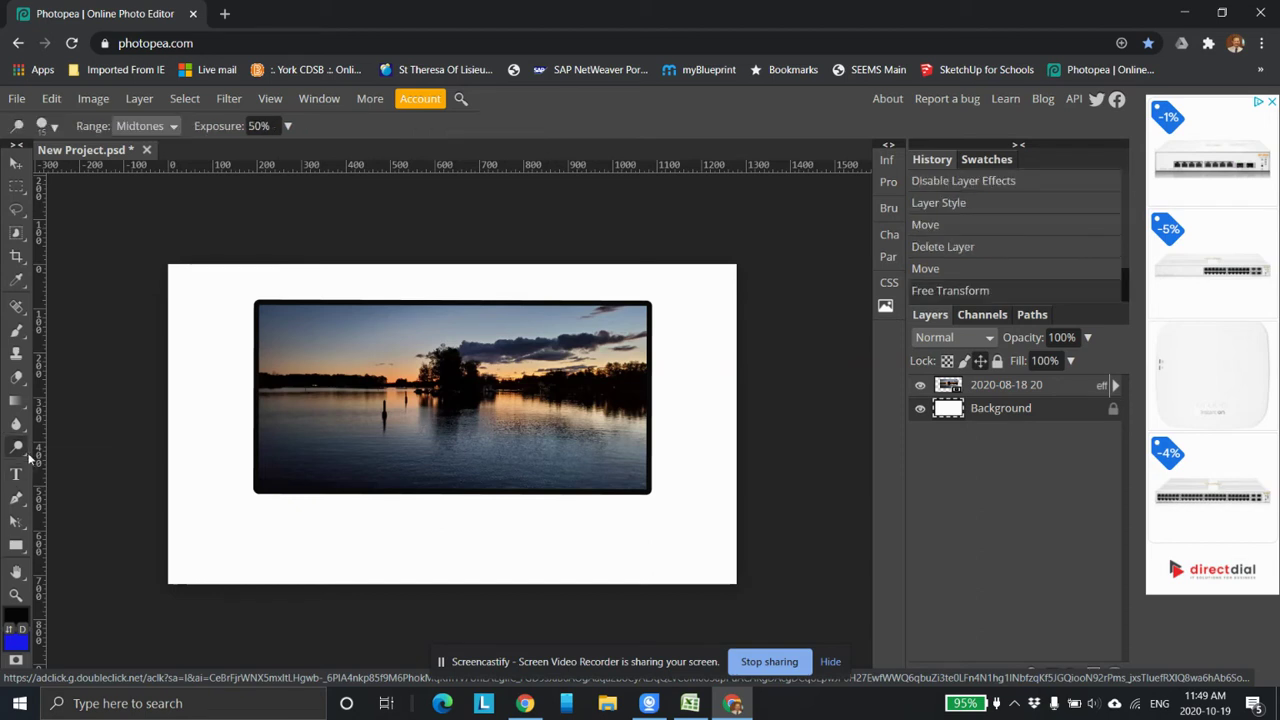
click(17, 455)
mouse_move(20, 405)
click(101, 427)
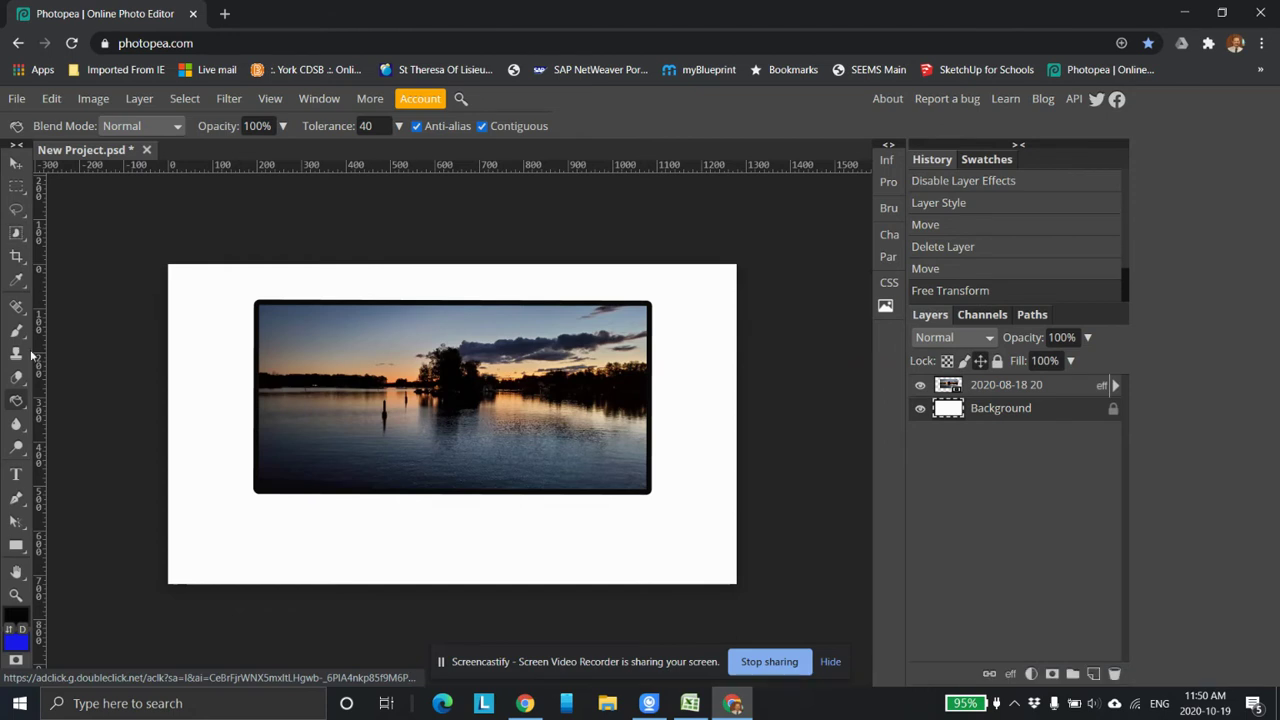
mouse_move(26, 402)
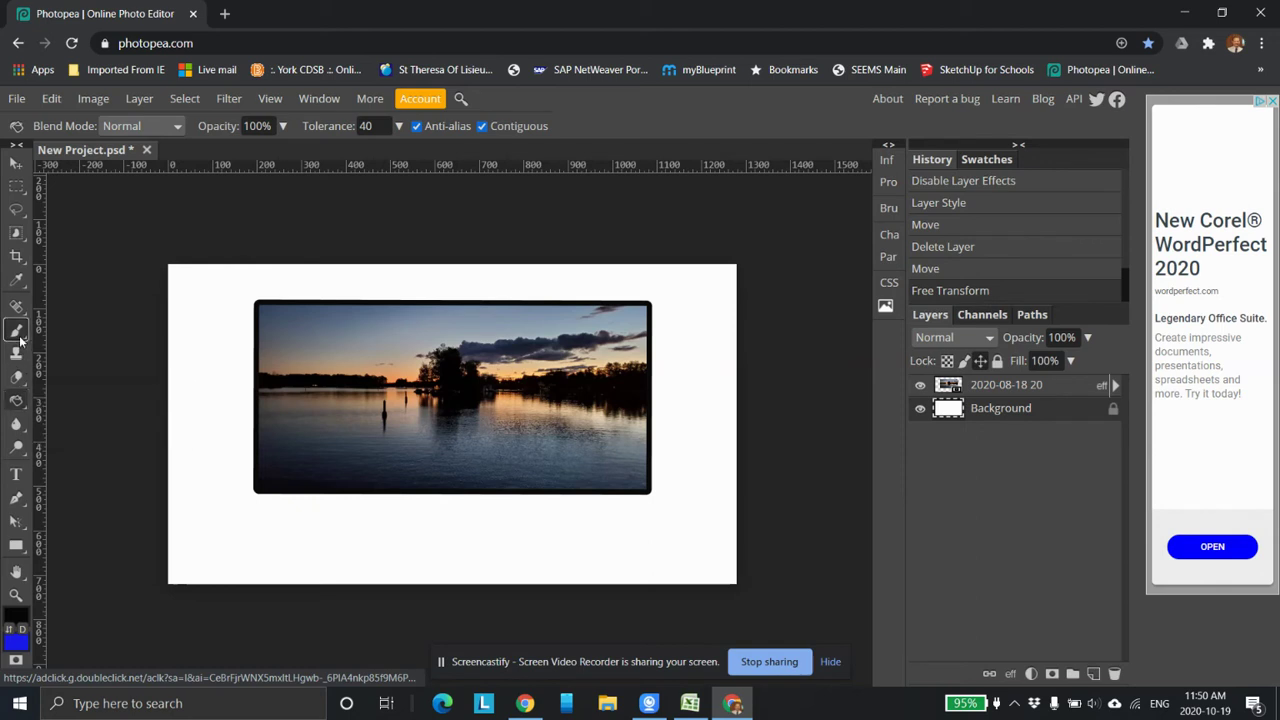
mouse_move(16, 330)
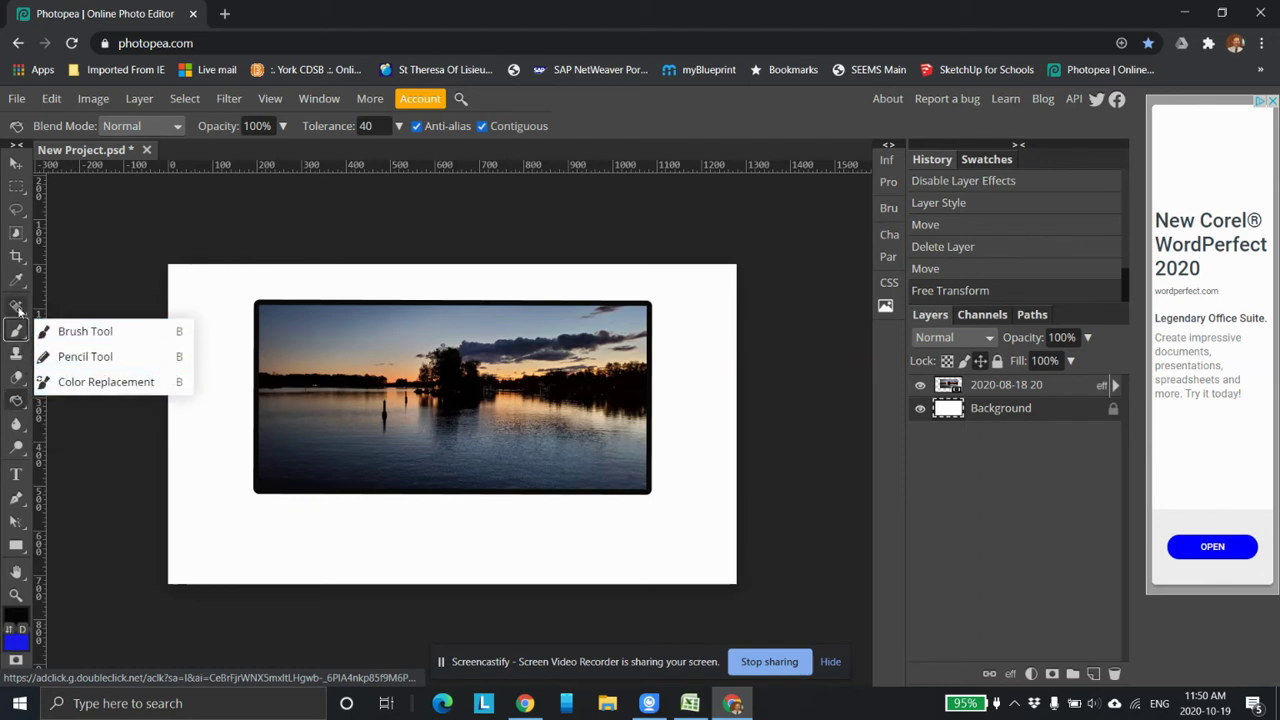
mouse_move(16, 280)
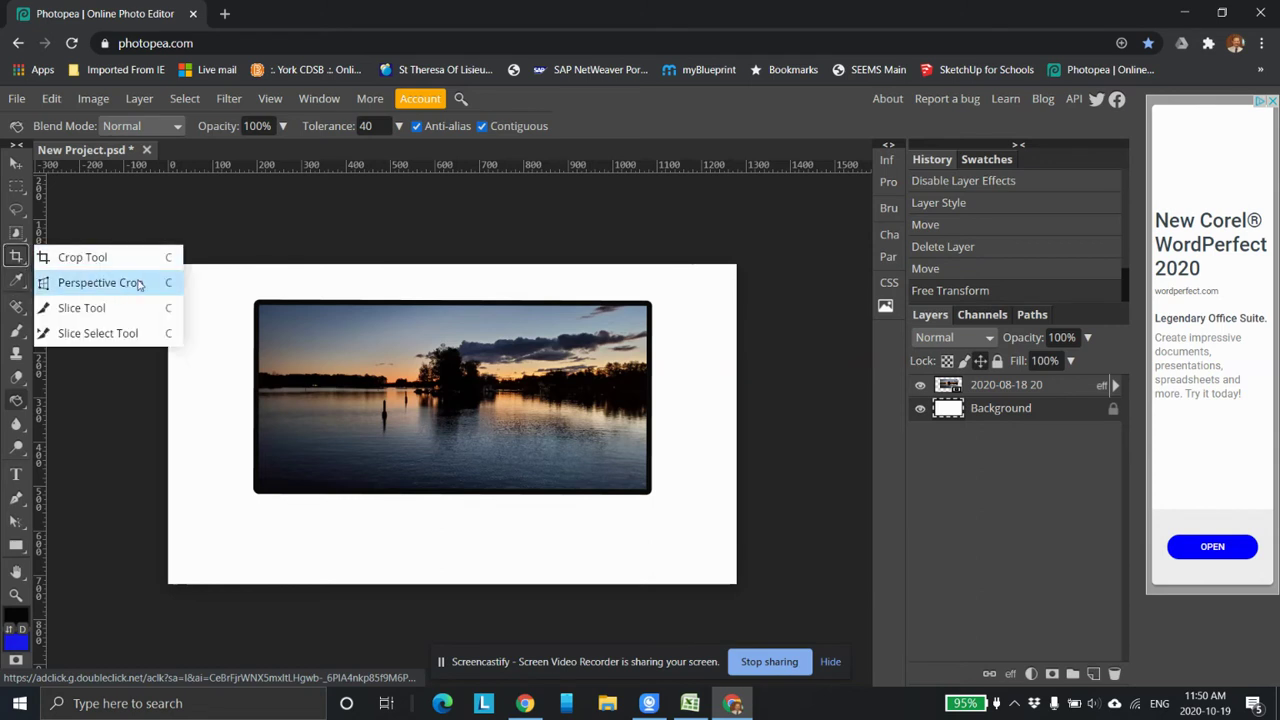
click(16, 253)
click(18, 401)
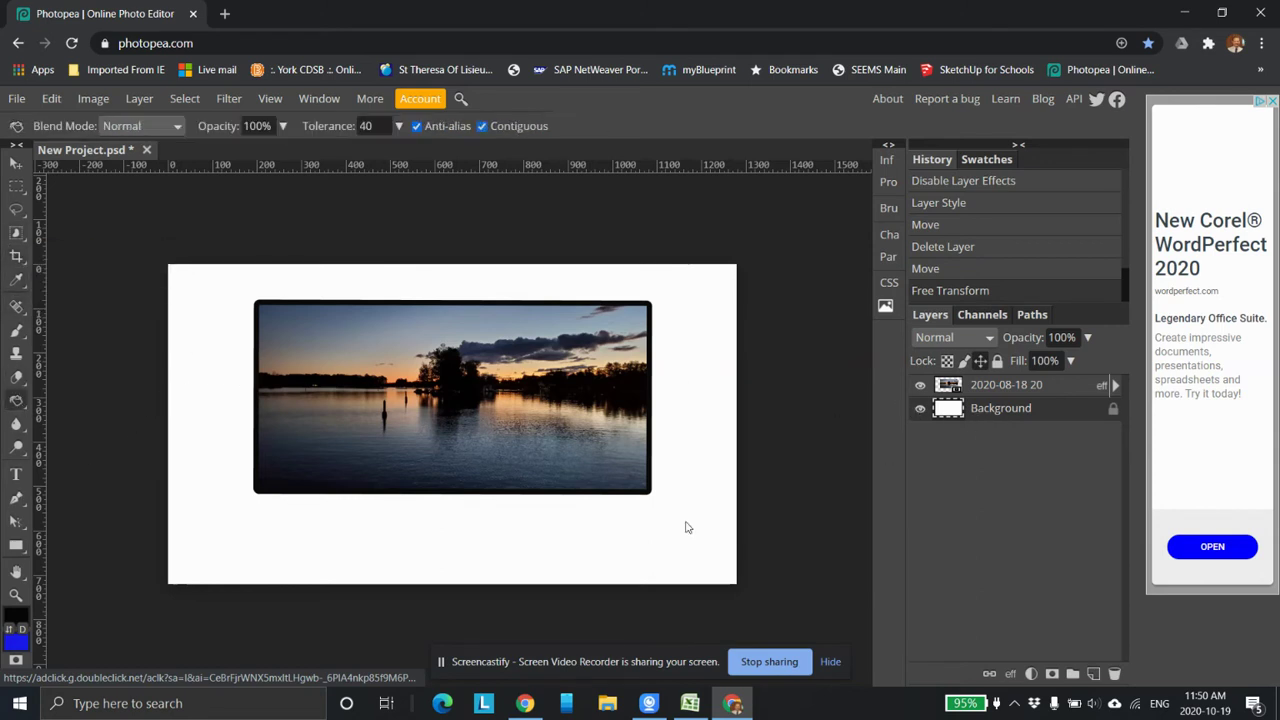
click(25, 616)
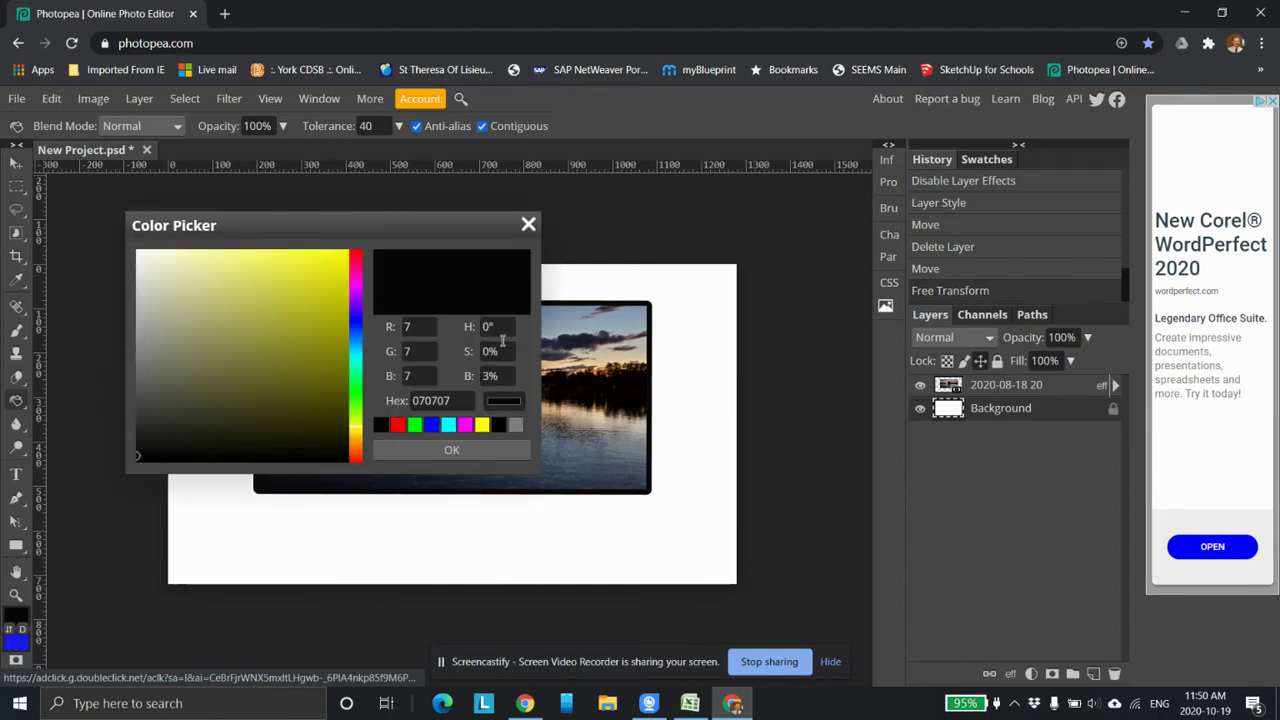
click(460, 456)
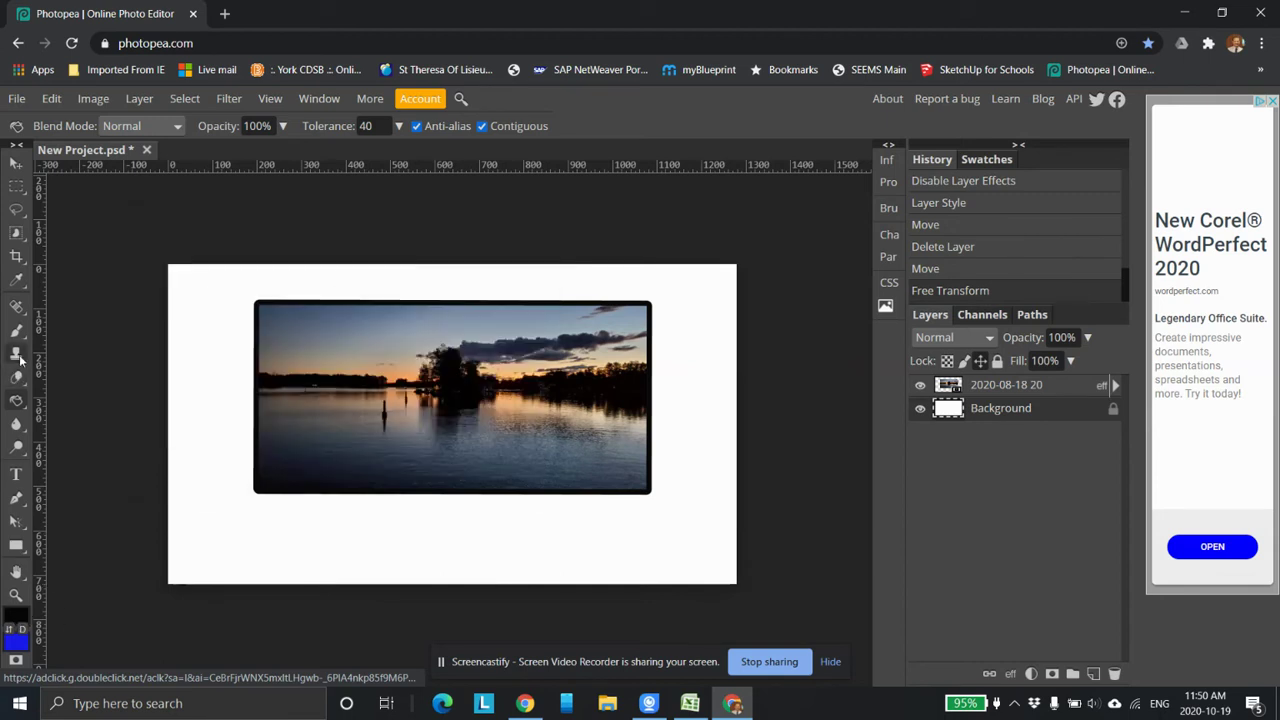
click(208, 405)
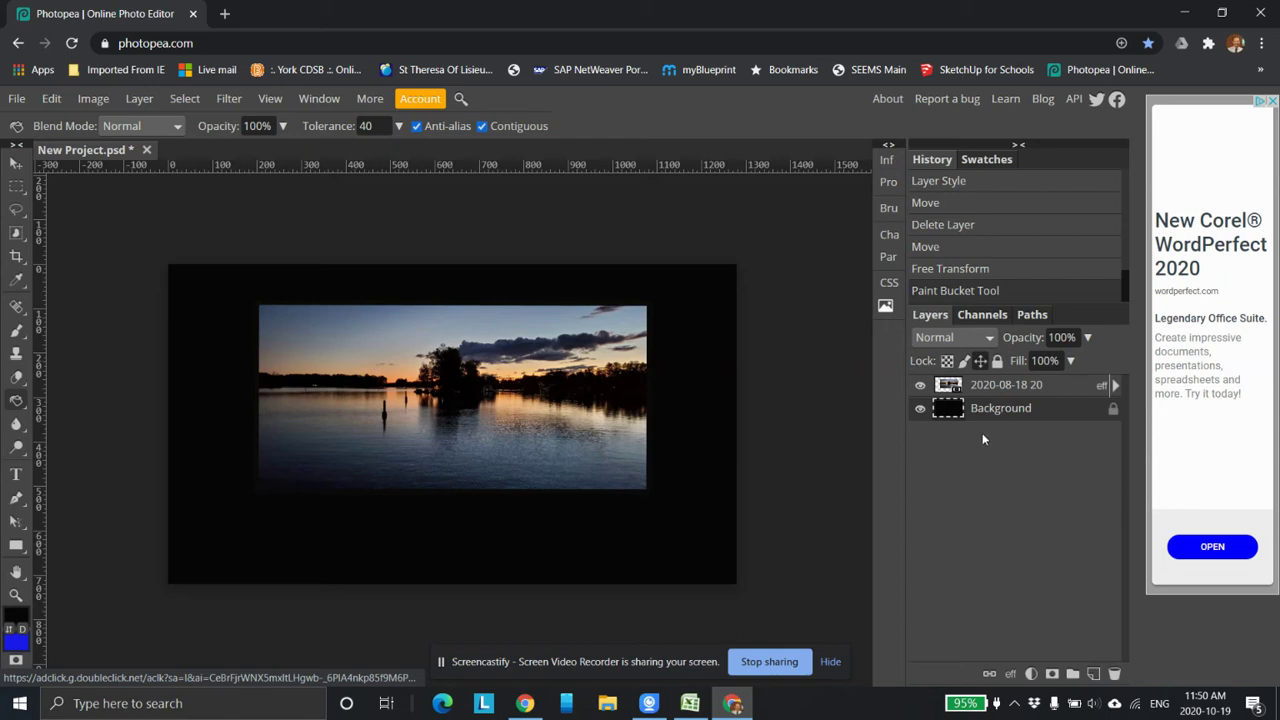
- Change the photo layer's stroke to white at 8 px in Blending Options
right_click(1003, 394)
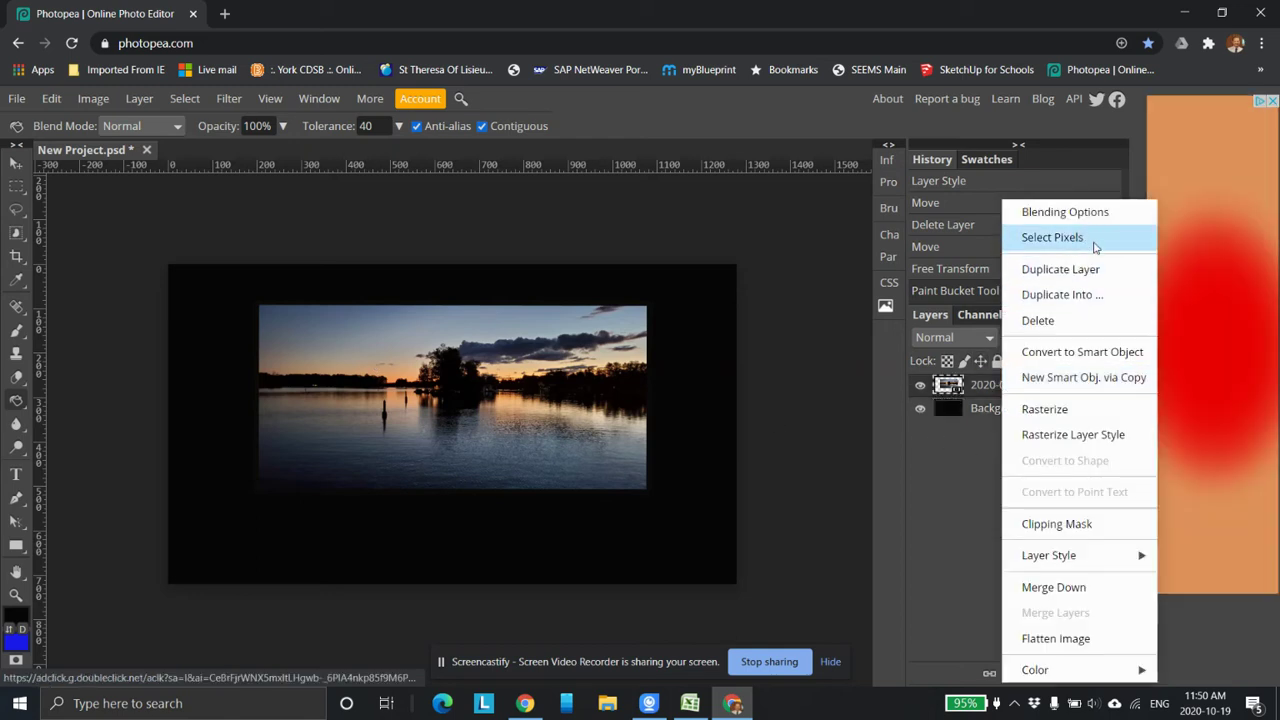
click(1070, 218)
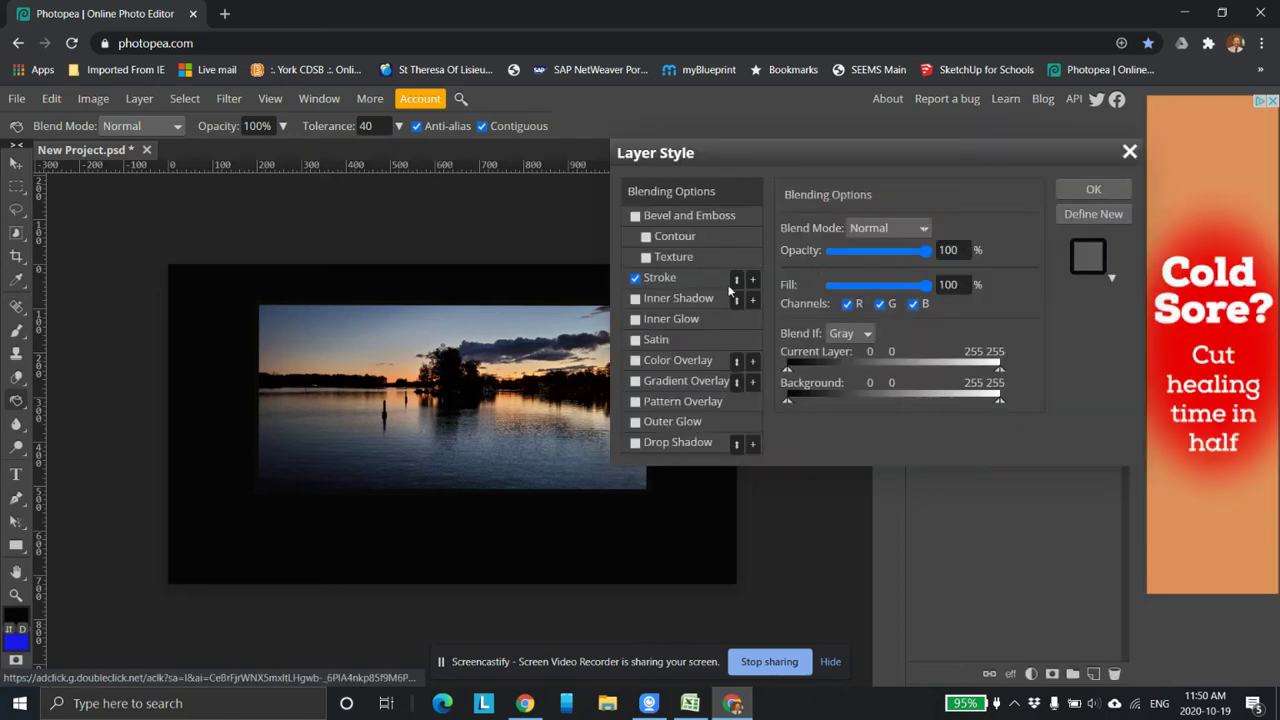
click(739, 284)
click(794, 338)
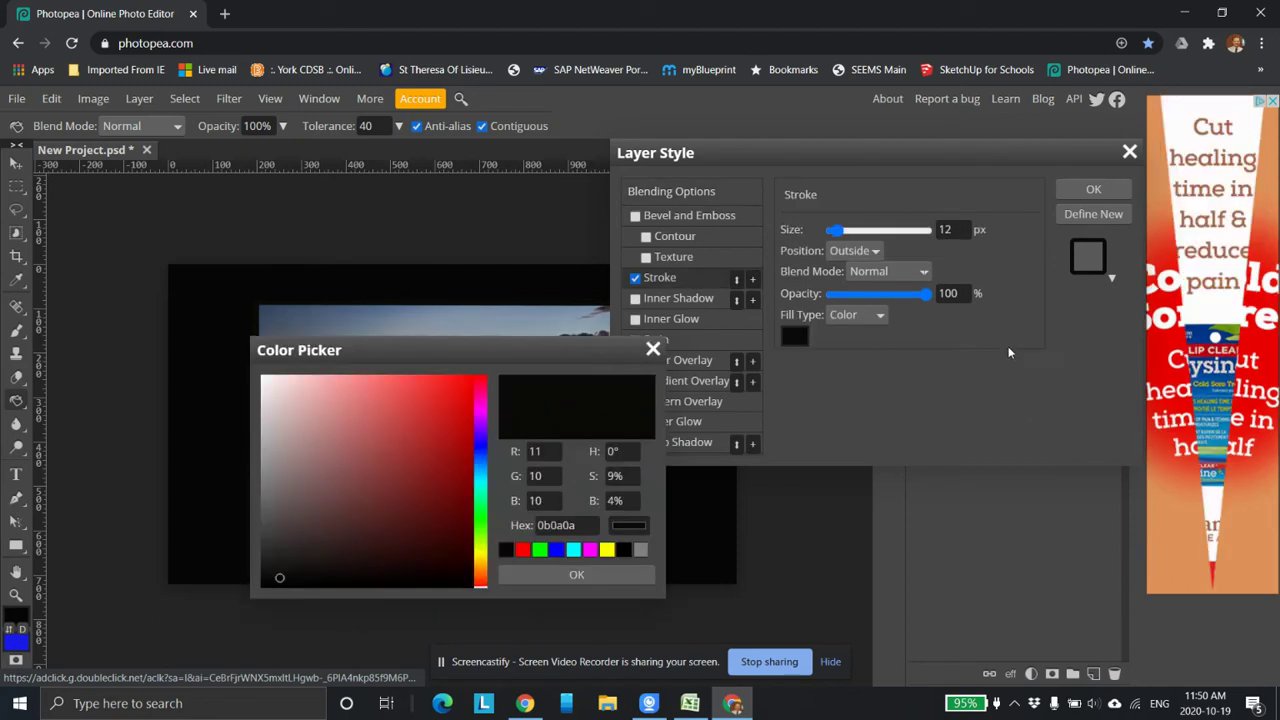
click(265, 385)
click(576, 574)
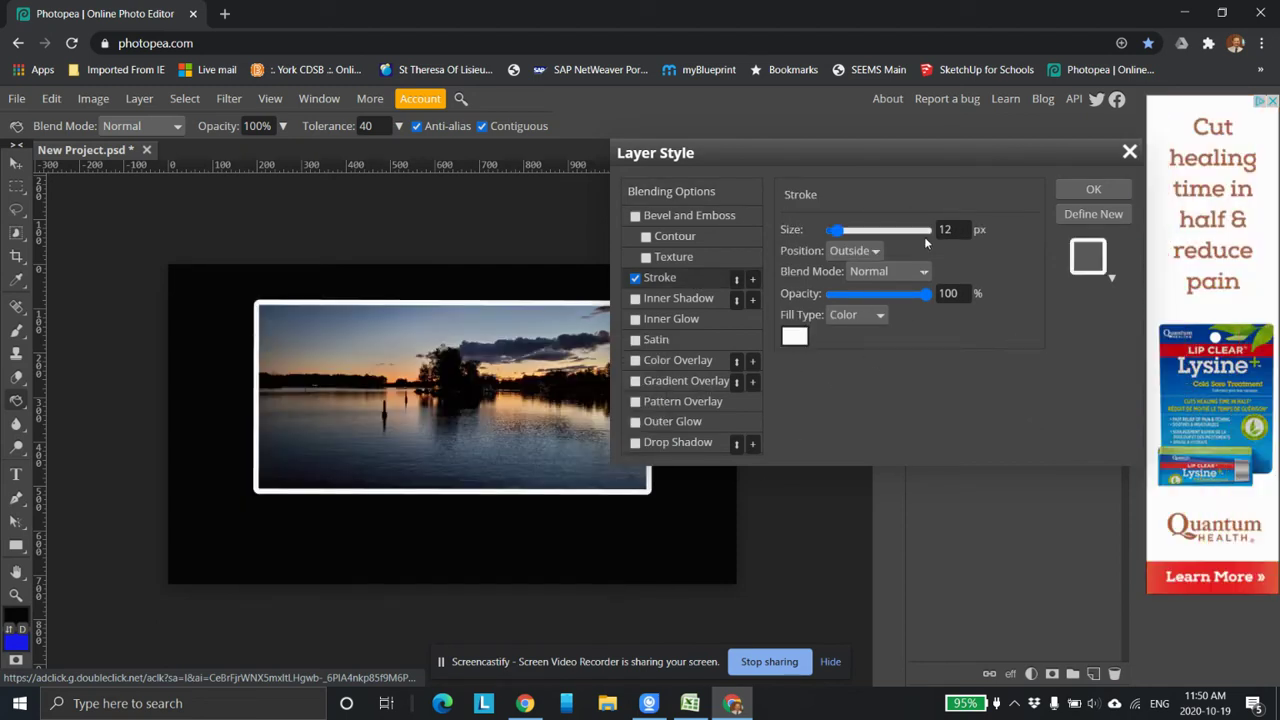
click(830, 232)
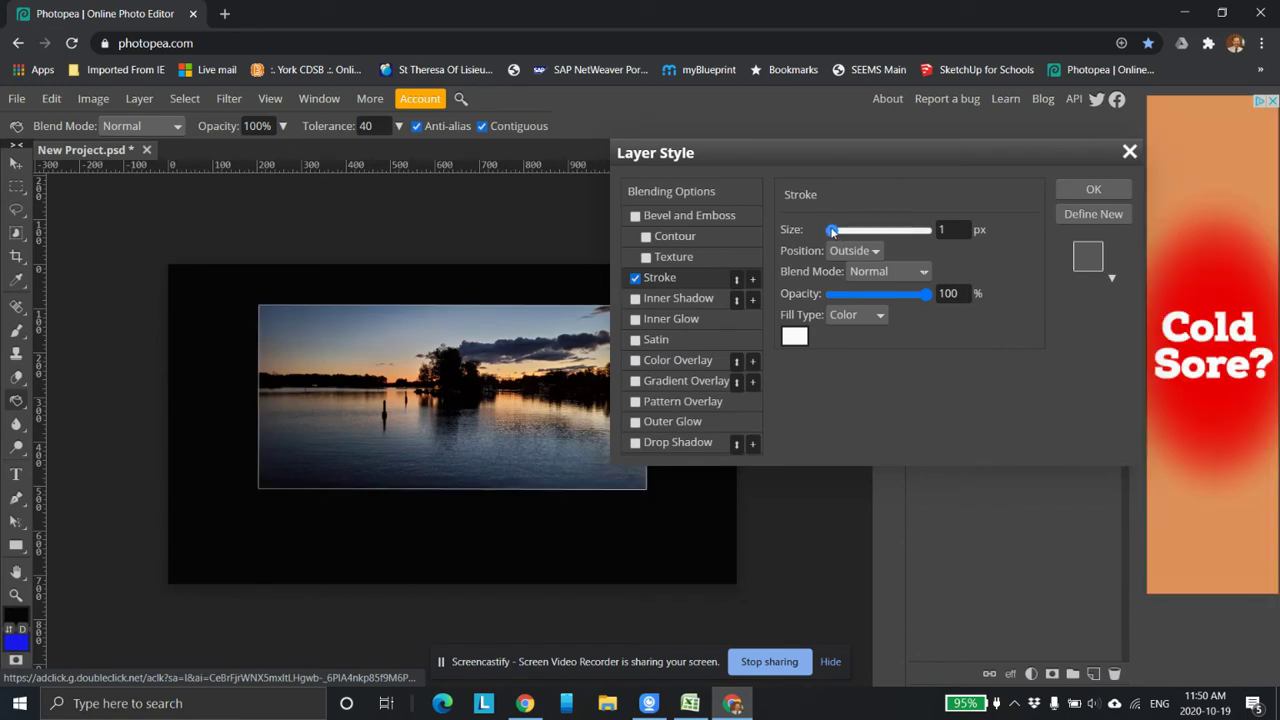
click(834, 231)
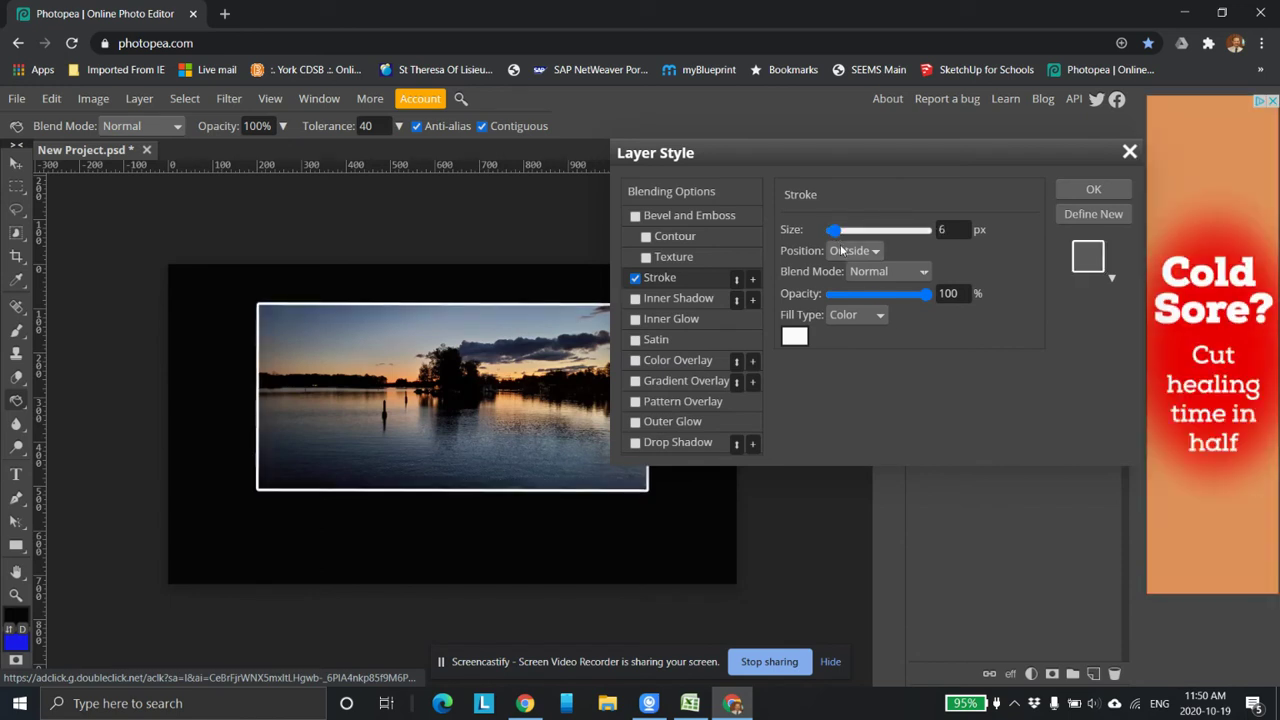
drag(837, 232, 836, 232)
click(1085, 192)
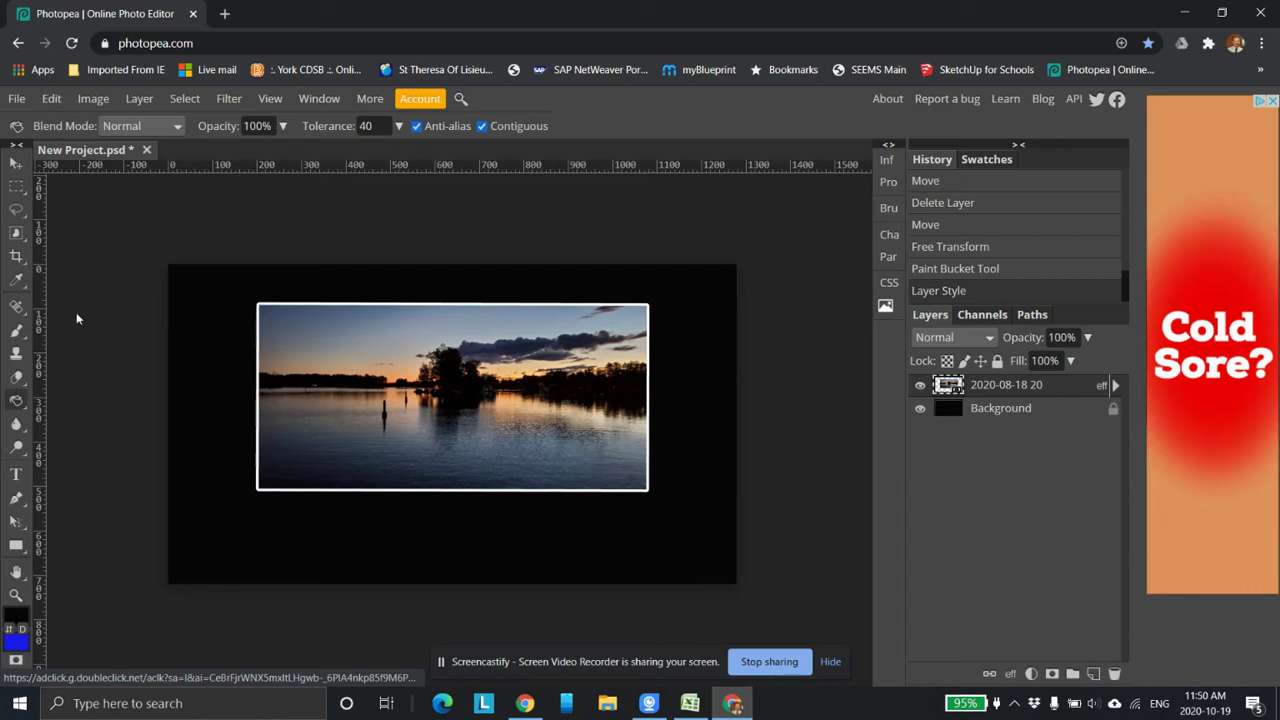
- Set up the Type tool with near-white f5f0f0 text at 64 px
click(15, 474)
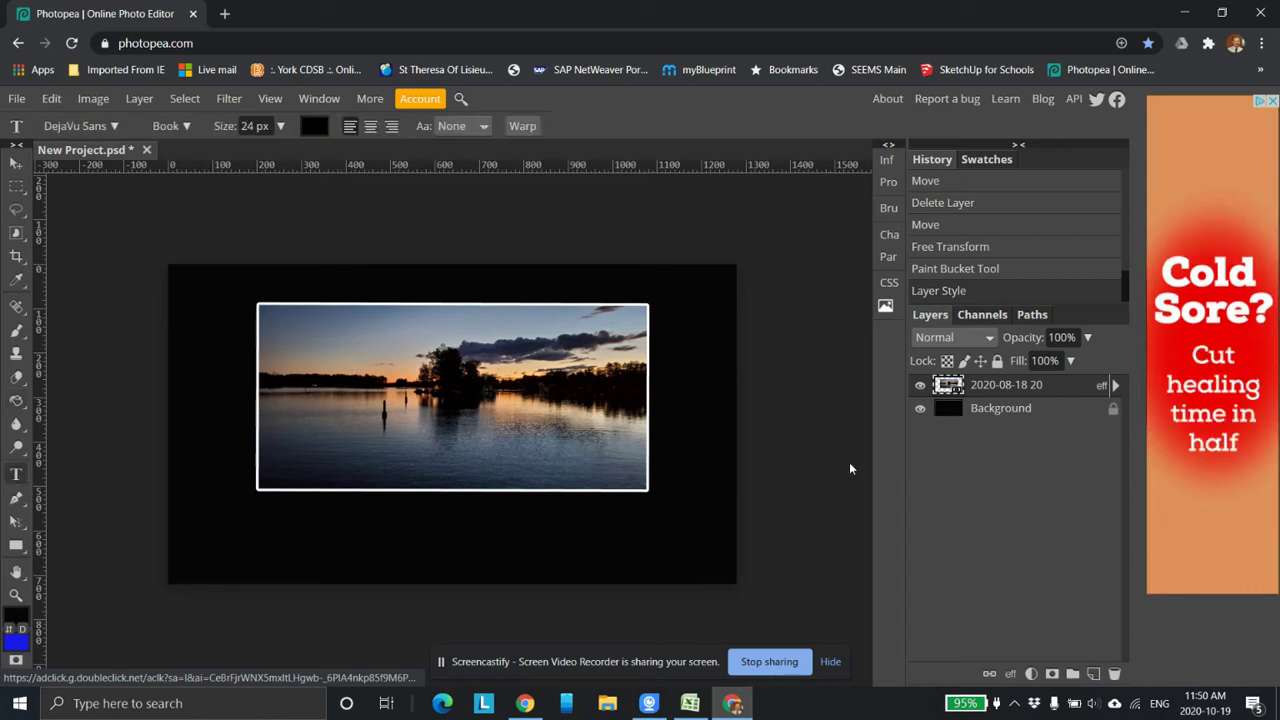
click(316, 127)
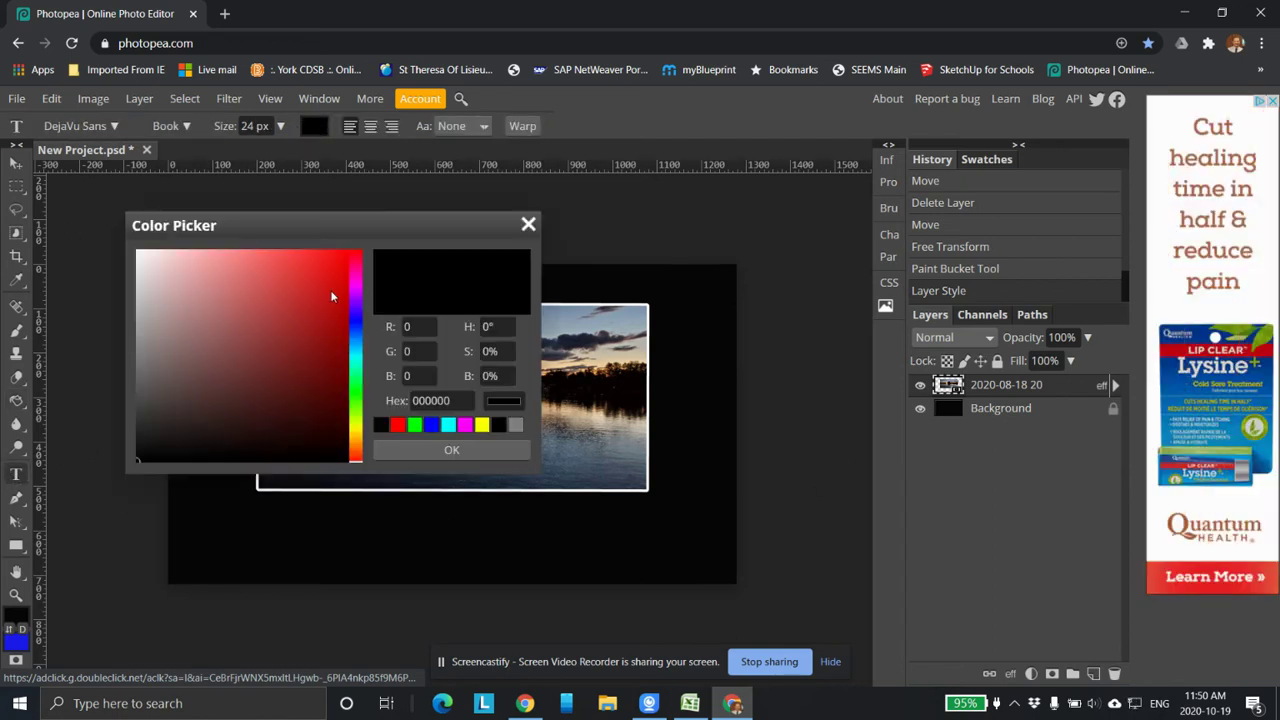
click(141, 260)
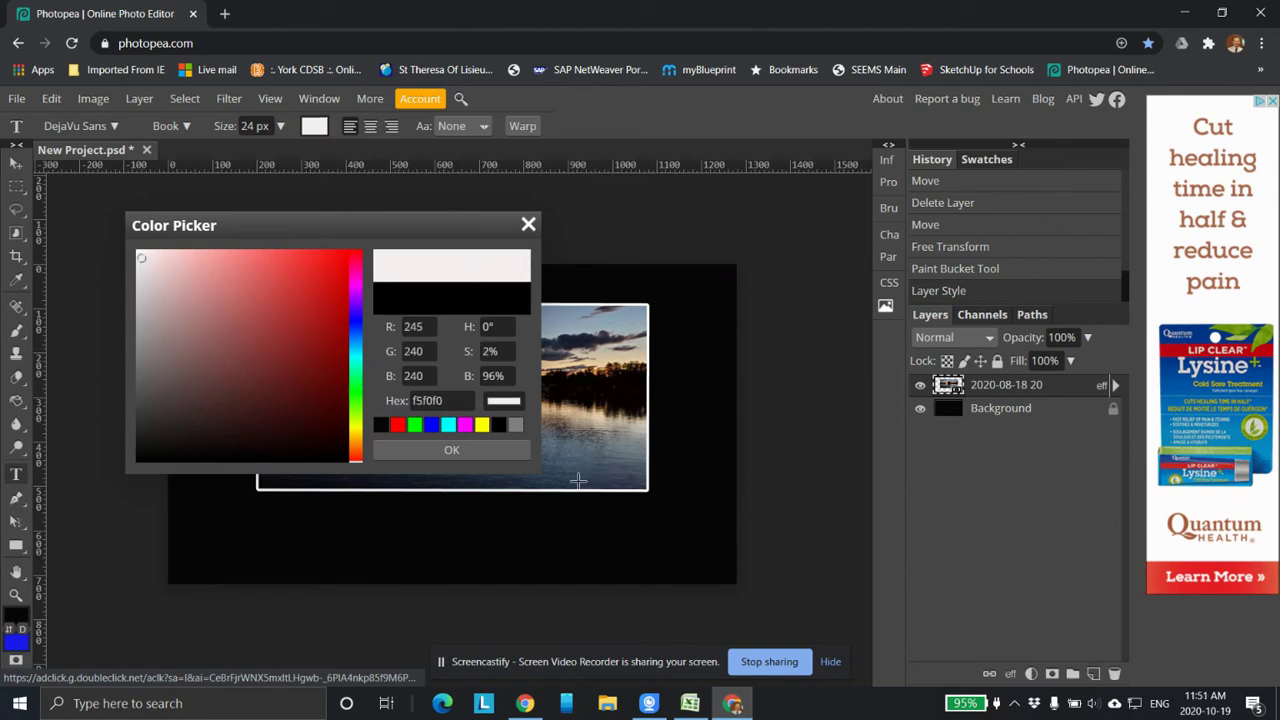
click(460, 450)
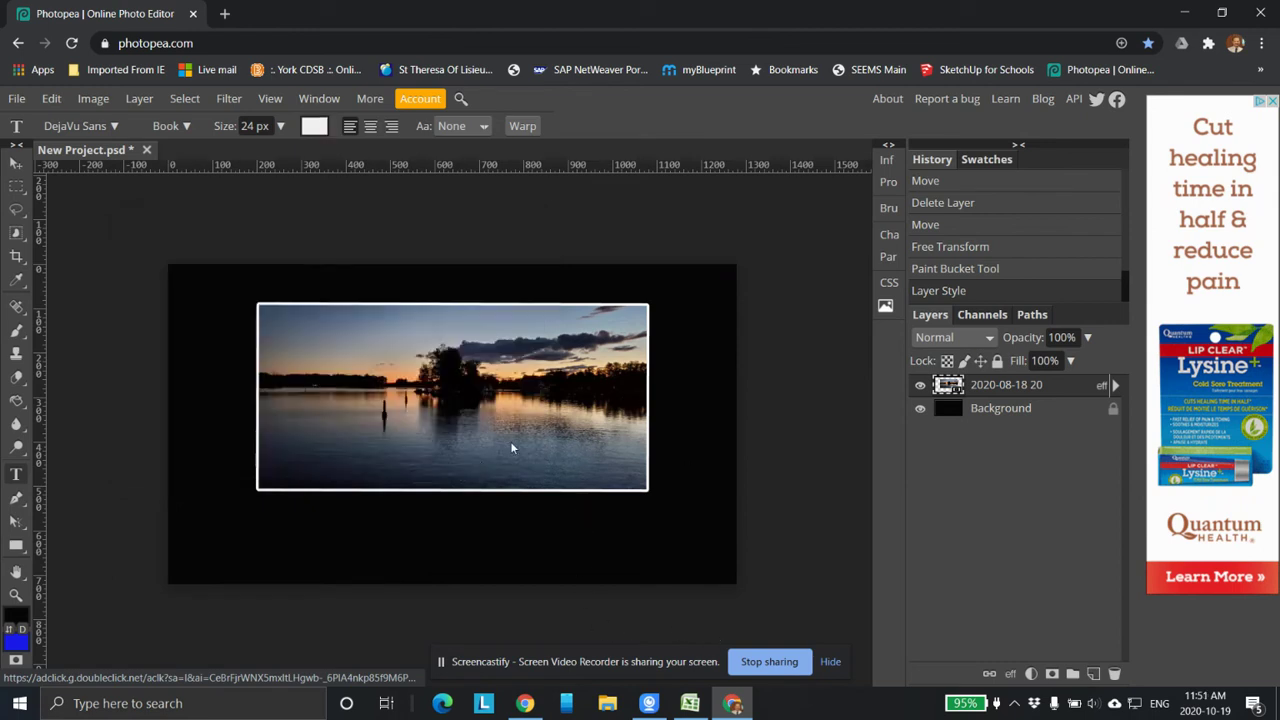
click(280, 125)
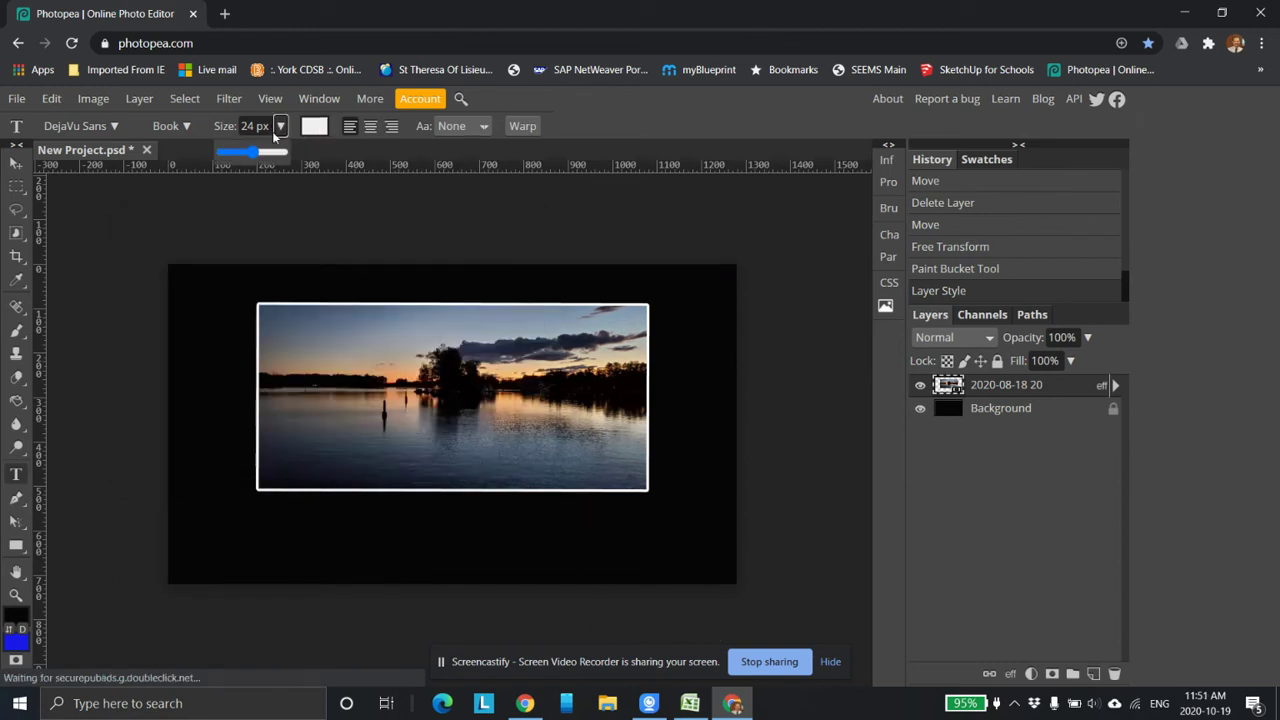
drag(268, 153, 288, 147)
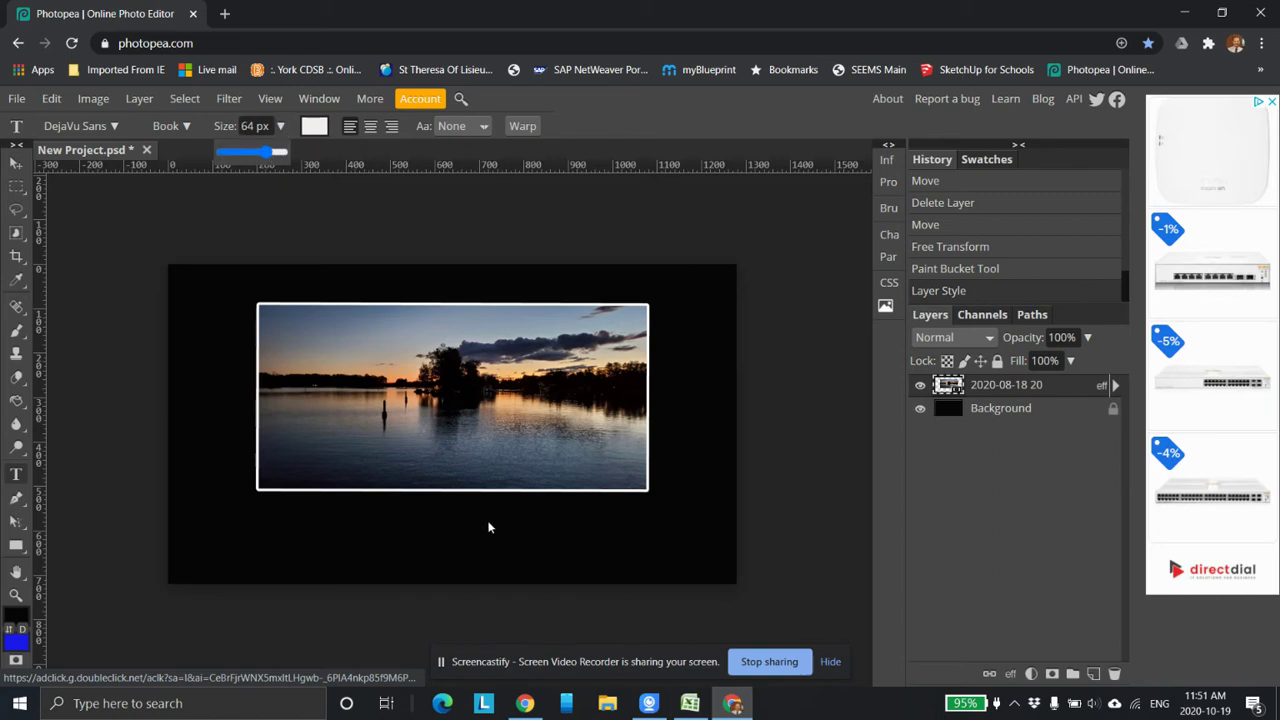
- Type the caption 'One Night in BObca`t' below the photo
click(453, 520)
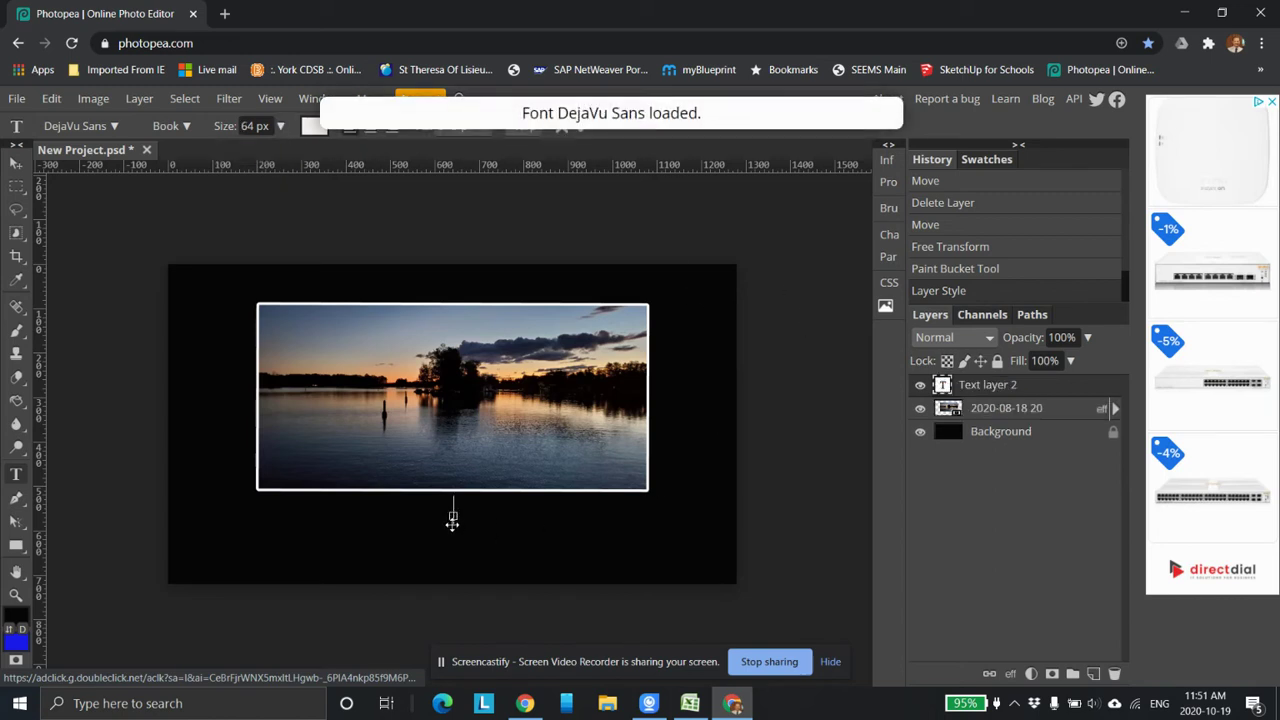
text(One N)
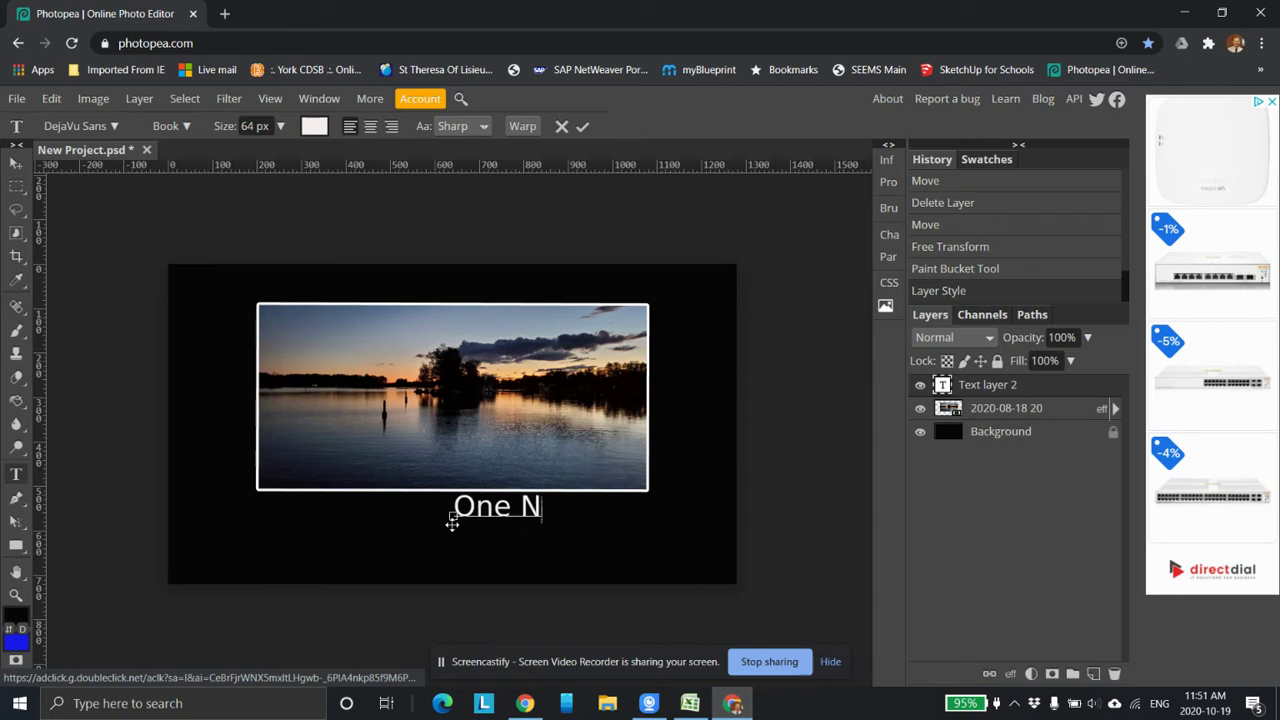
text(ight in BObc)
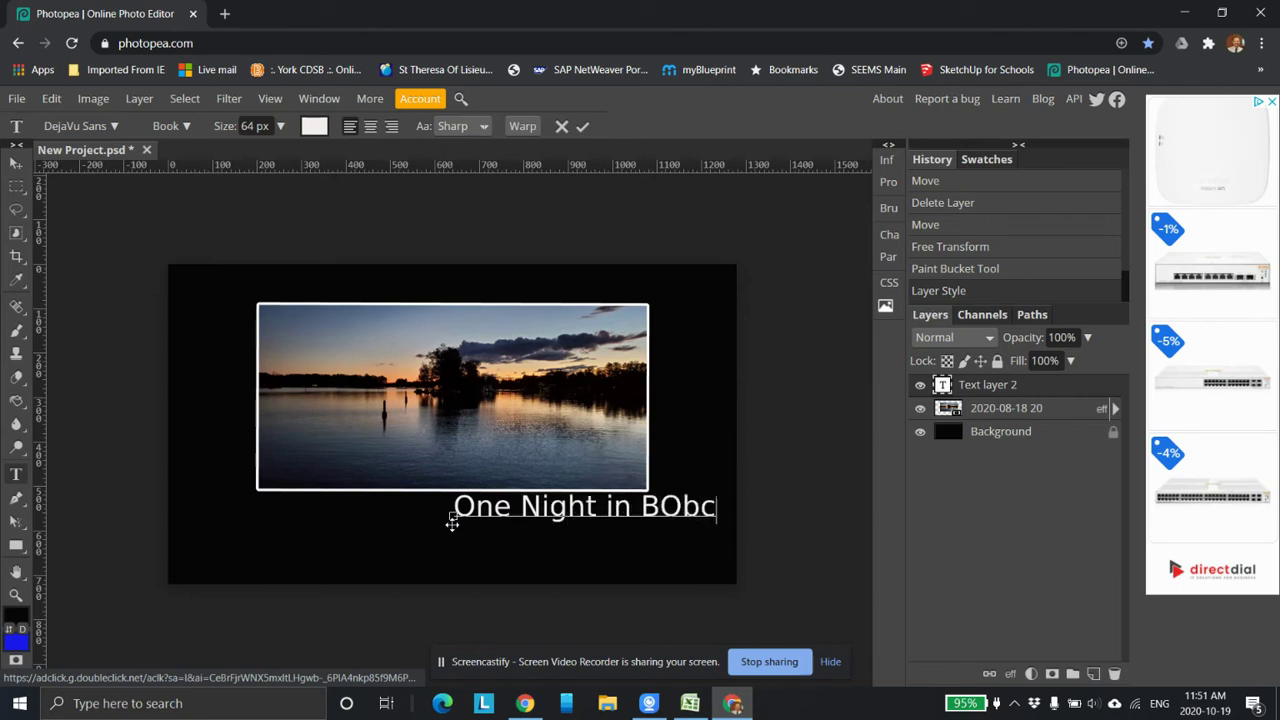
text(a`t)
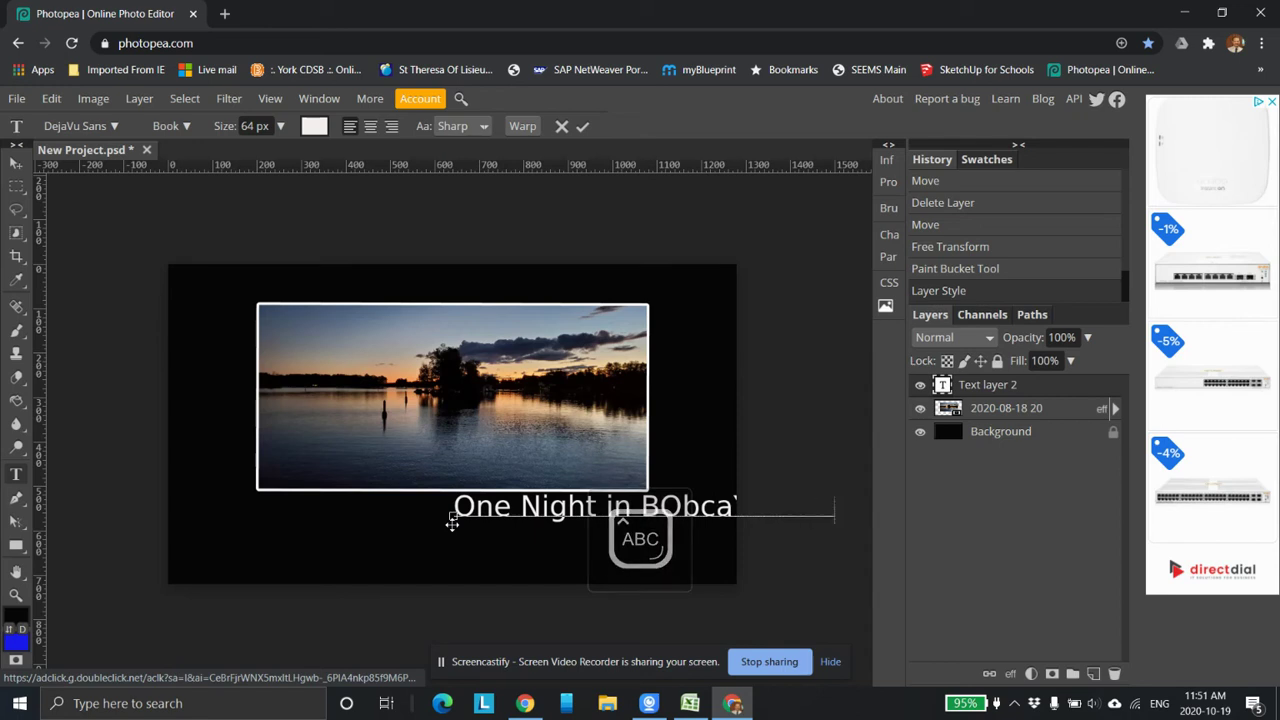
click(15, 163)
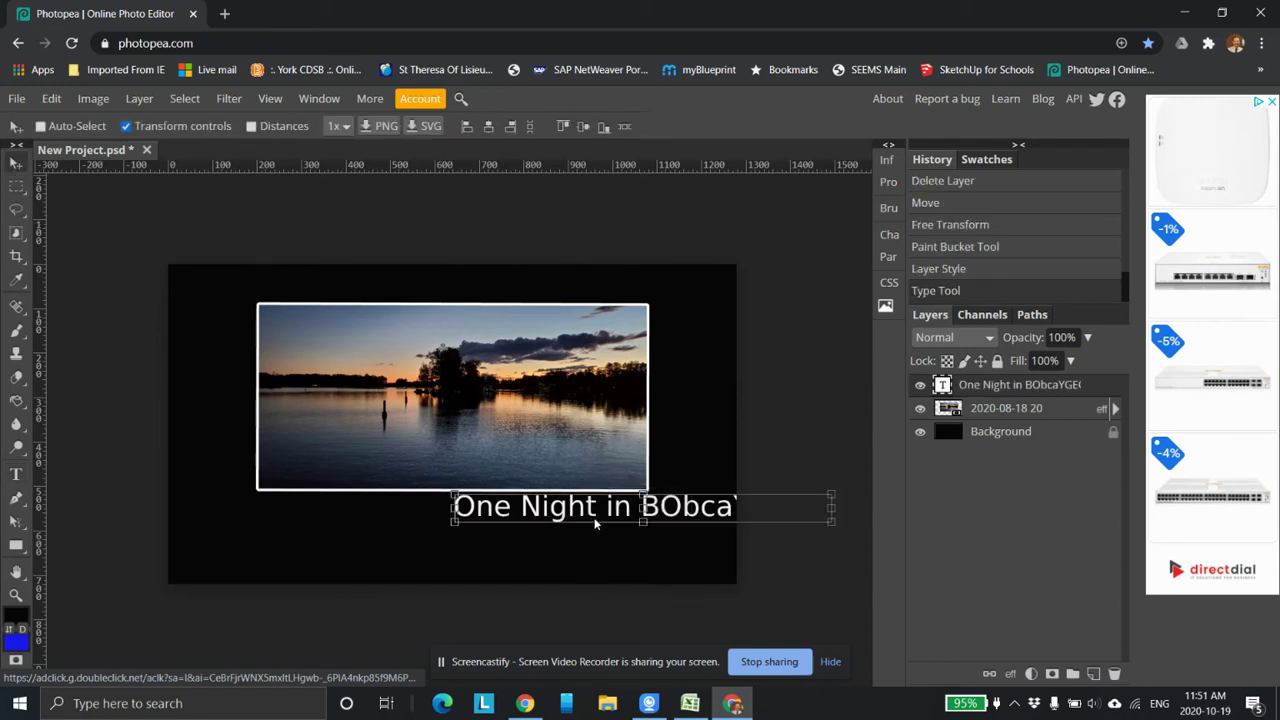
- Move the caption under the photo, restoring it after an accidental deletion
drag(595, 523, 405, 534)
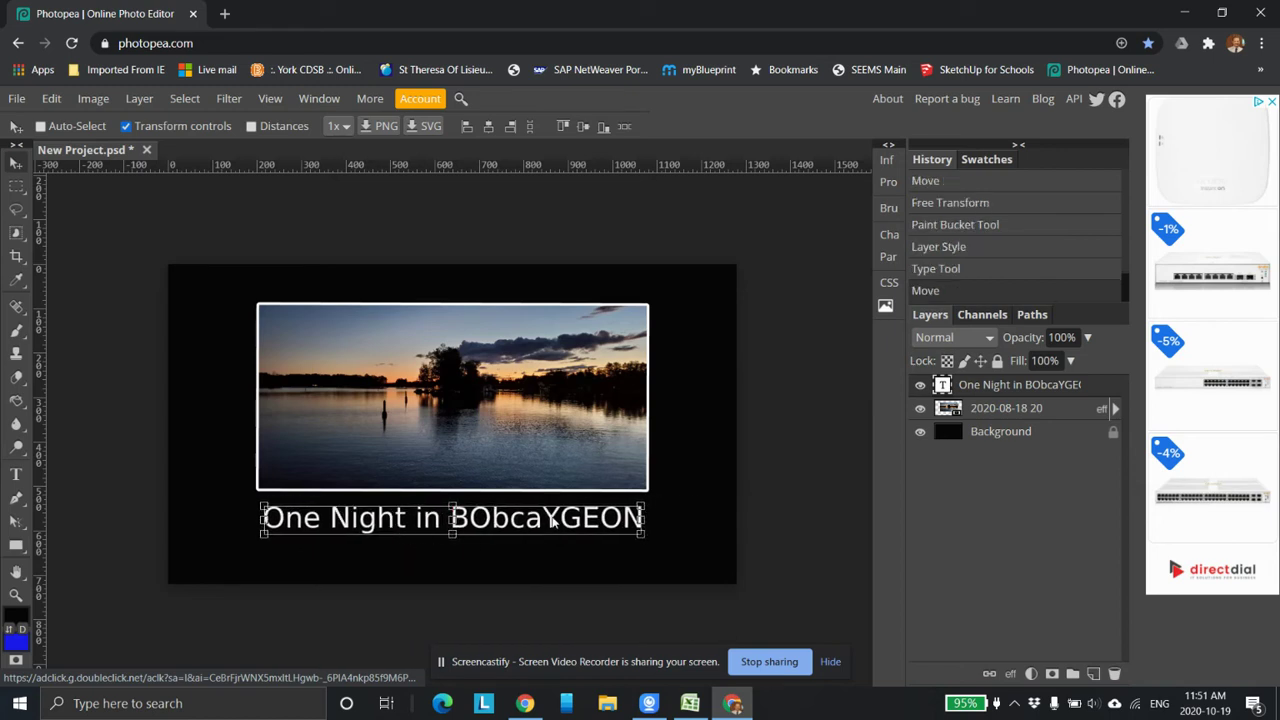
drag(550, 524, 592, 524)
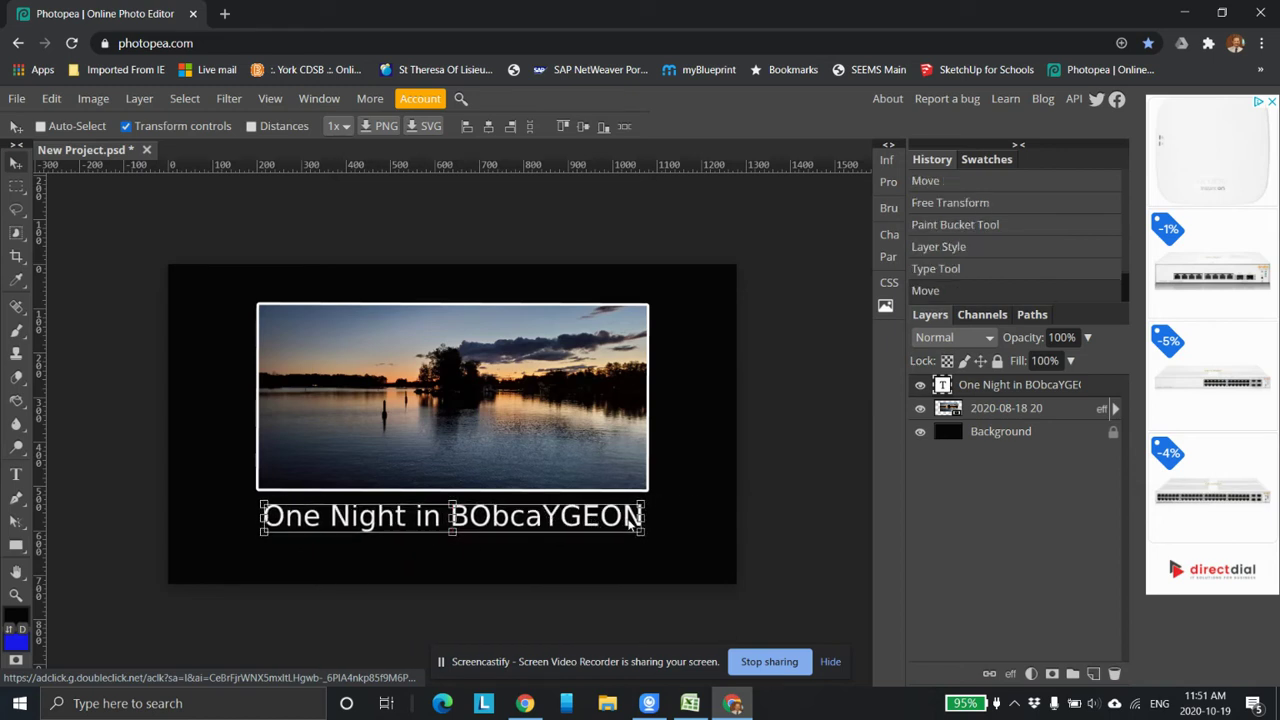
key(Delete)
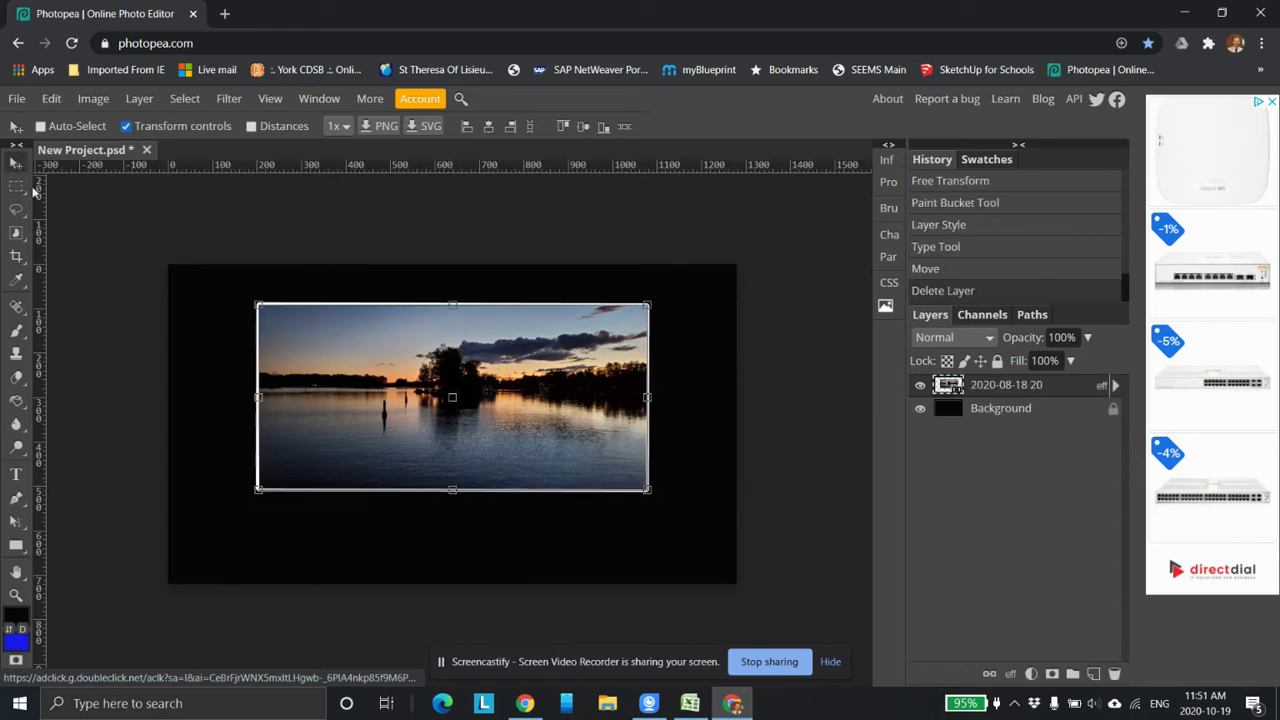
key(ctrl+z)
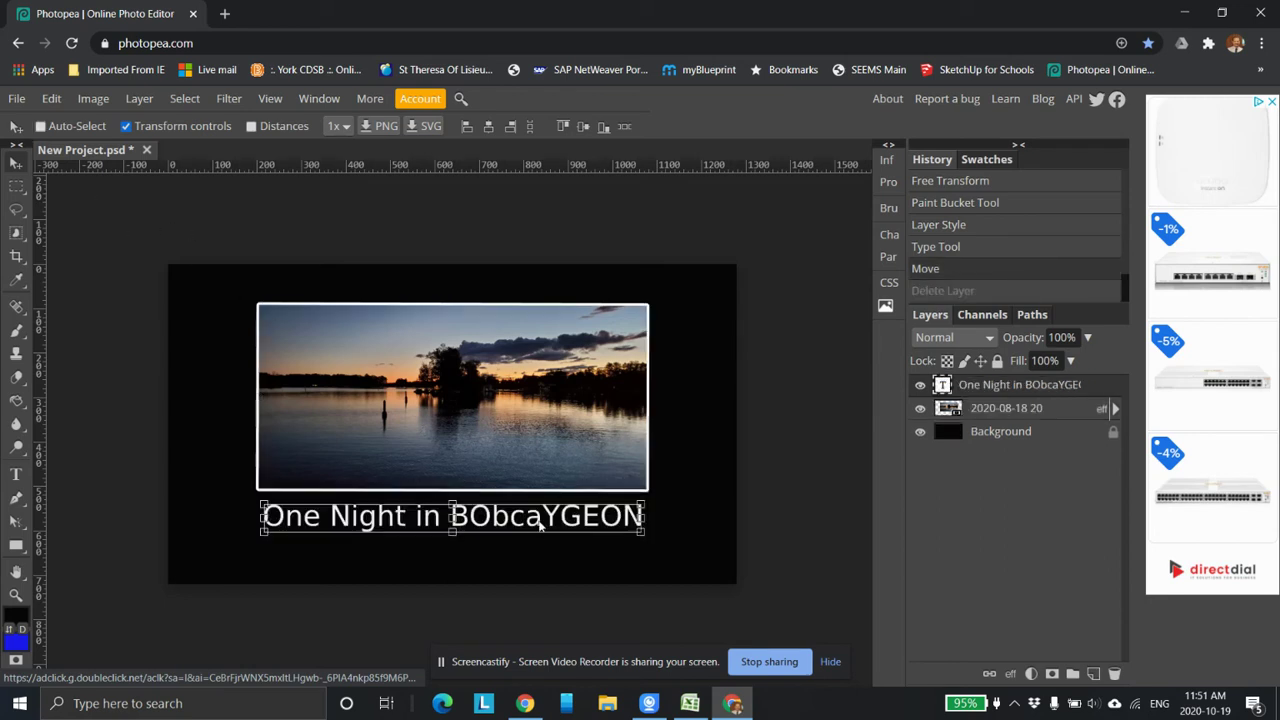
- Correct the caption text to read 'One Night in Bobcaygeon'
double_click(540, 526)
drag(559, 519, 645, 512)
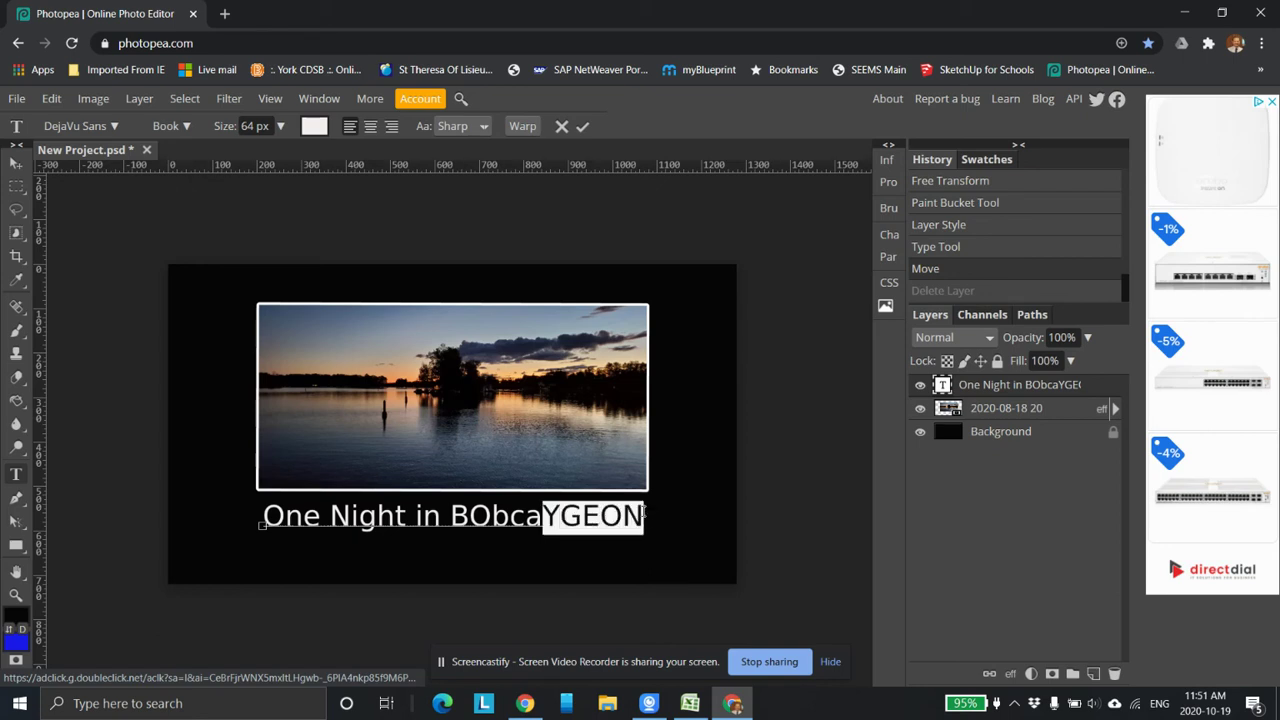
key(BackSpace)
key(BackSpace)
key(BackSpace)
key(BackSpace)
key(BackSpace)
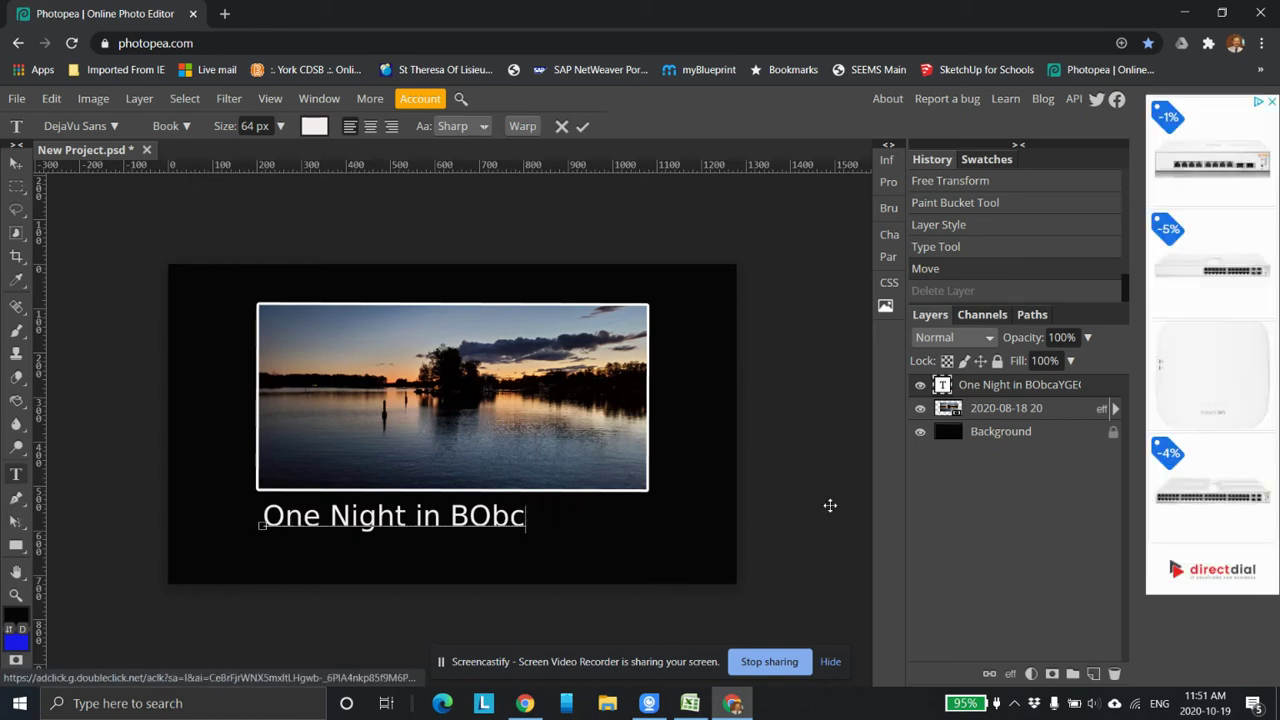
text(OBCAY)
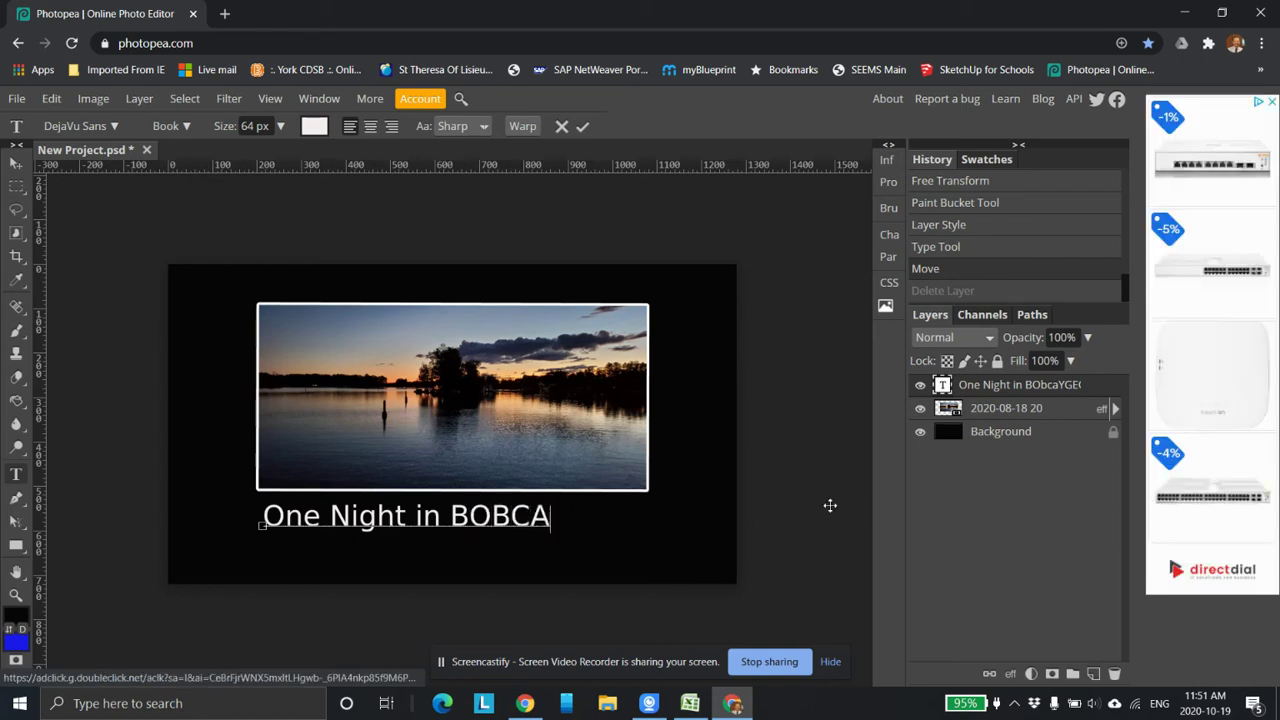
key(BackSpace)
key(BackSpace)
key(BackSpace)
key(BackSpace)
key(BackSpace)
key(Caps_Lock)
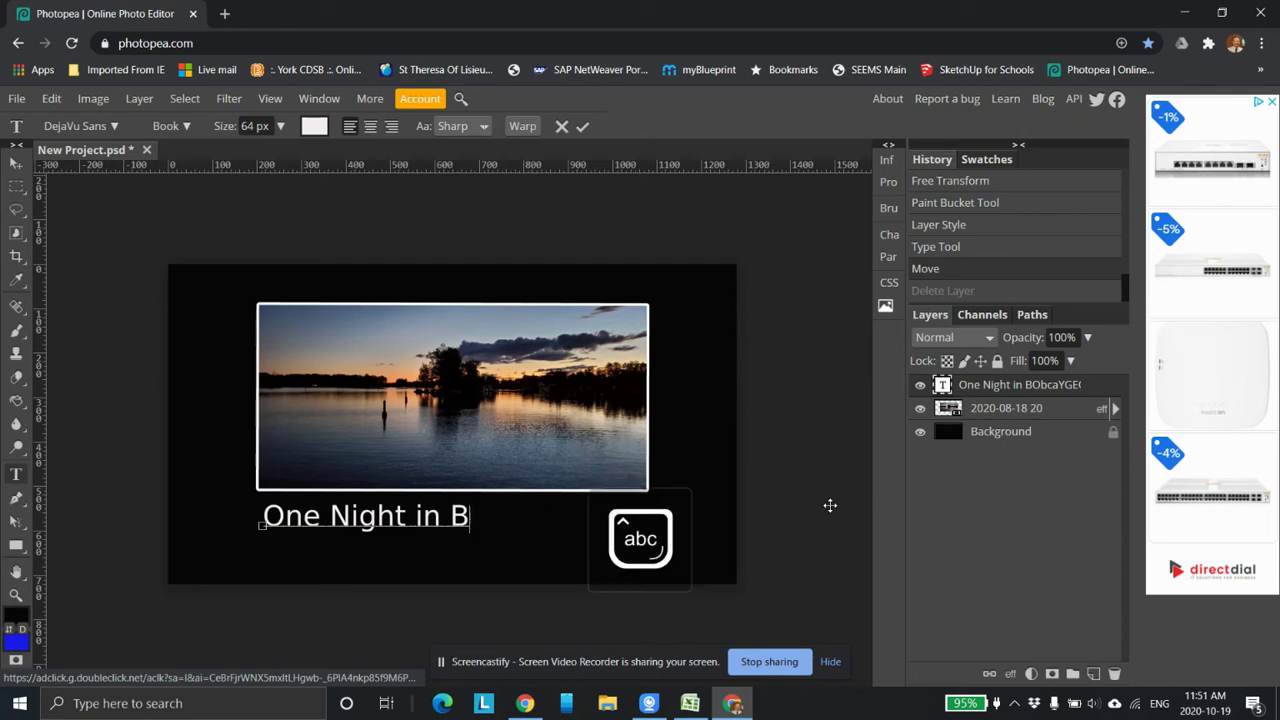
text(obc)
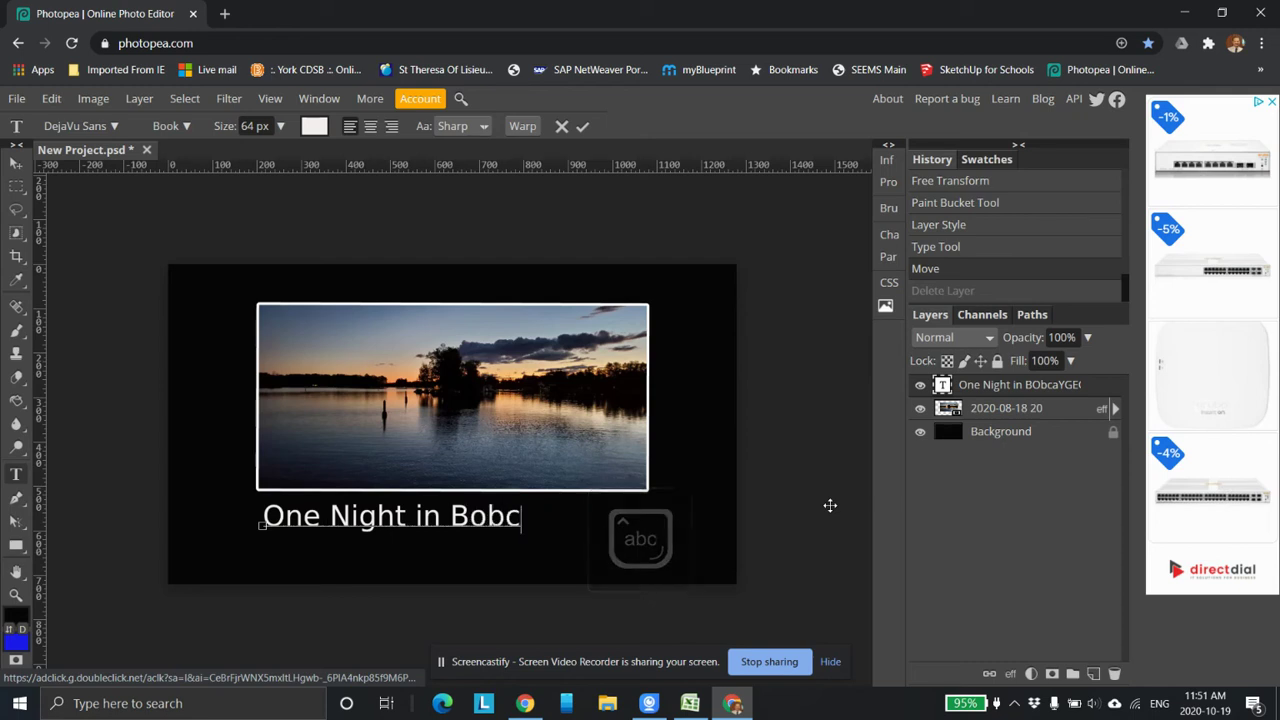
text(aygeon)
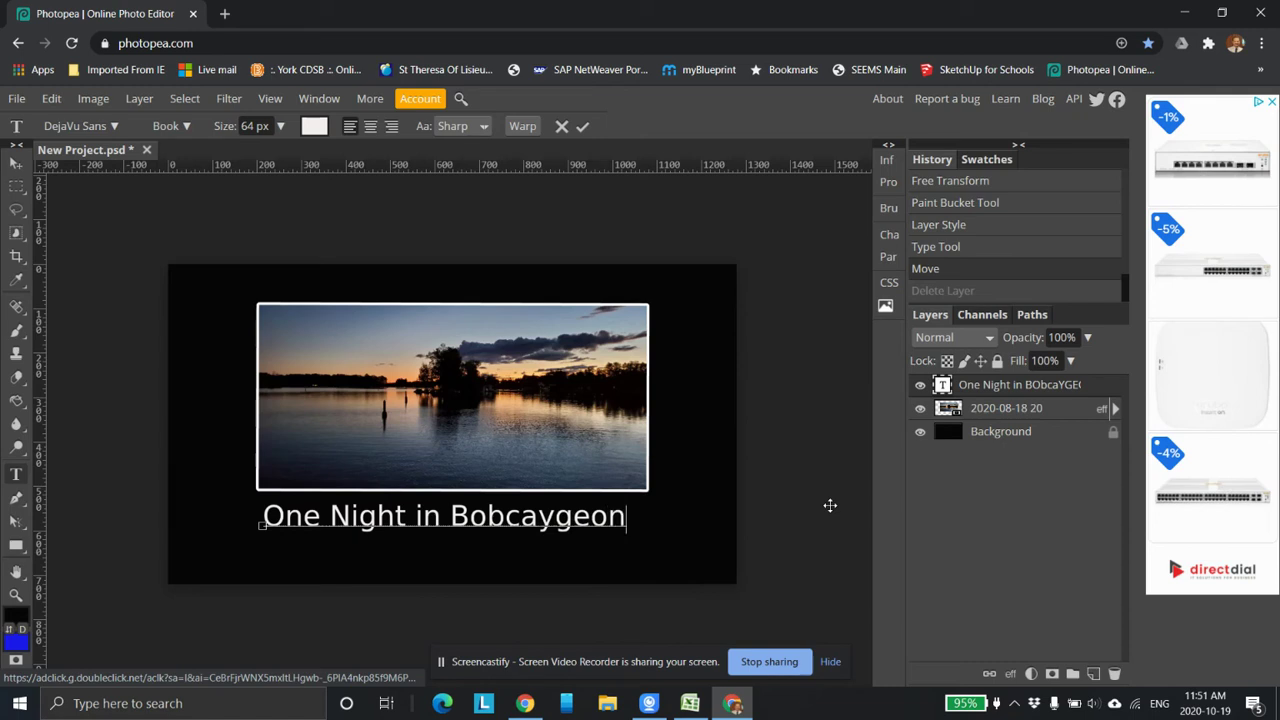
drag(810, 460, 806, 462)
drag(593, 518, 624, 519)
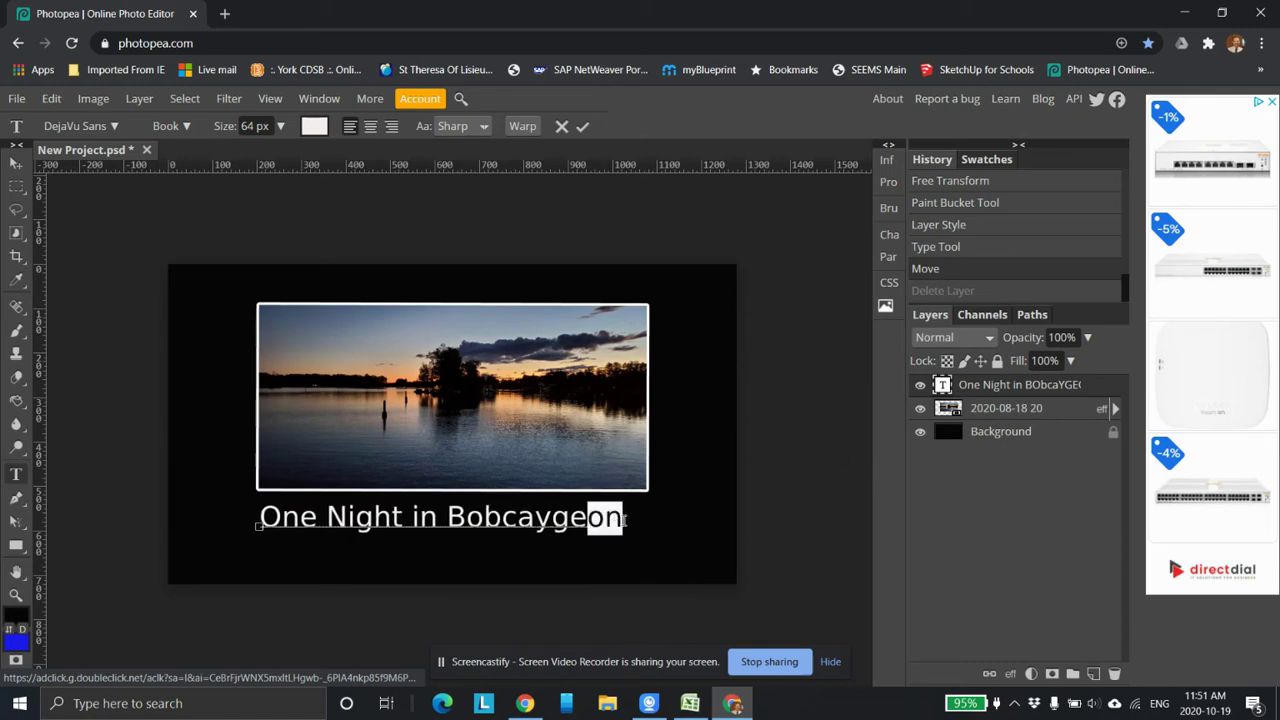
click(16, 163)
- Centre the caption just below the framed photo and commit its position
drag(408, 534, 425, 538)
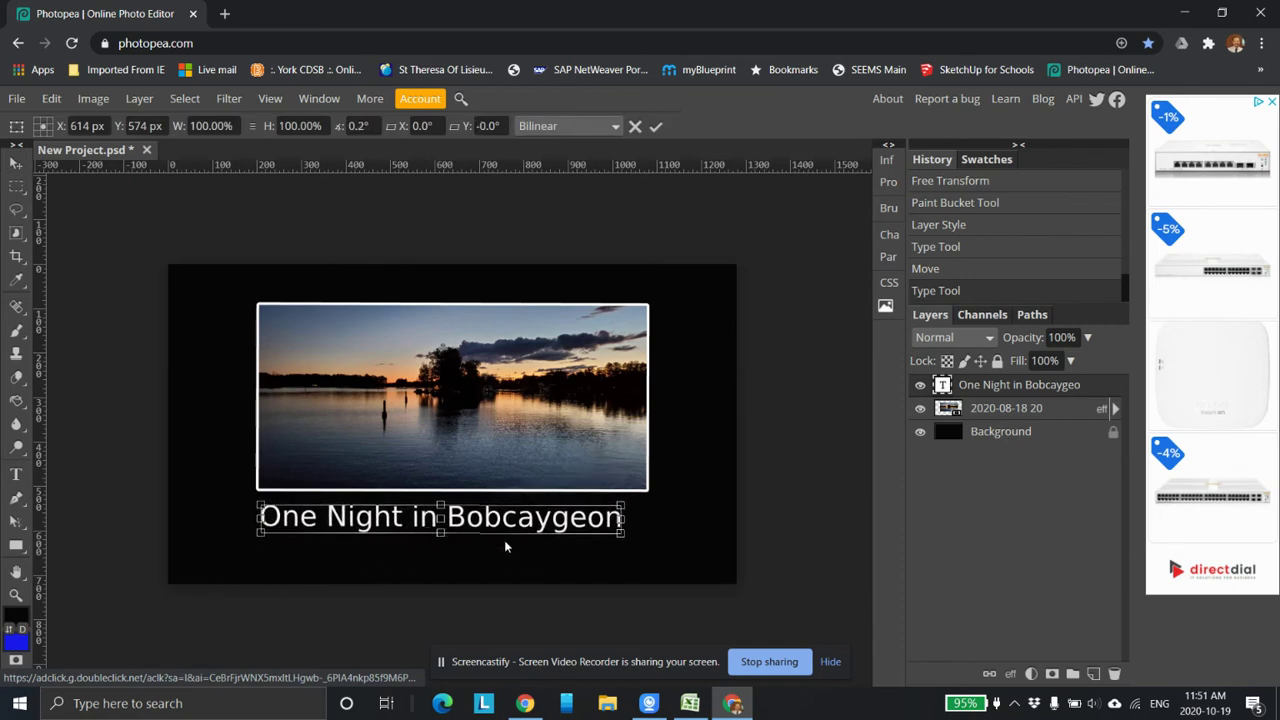
drag(519, 513, 532, 510)
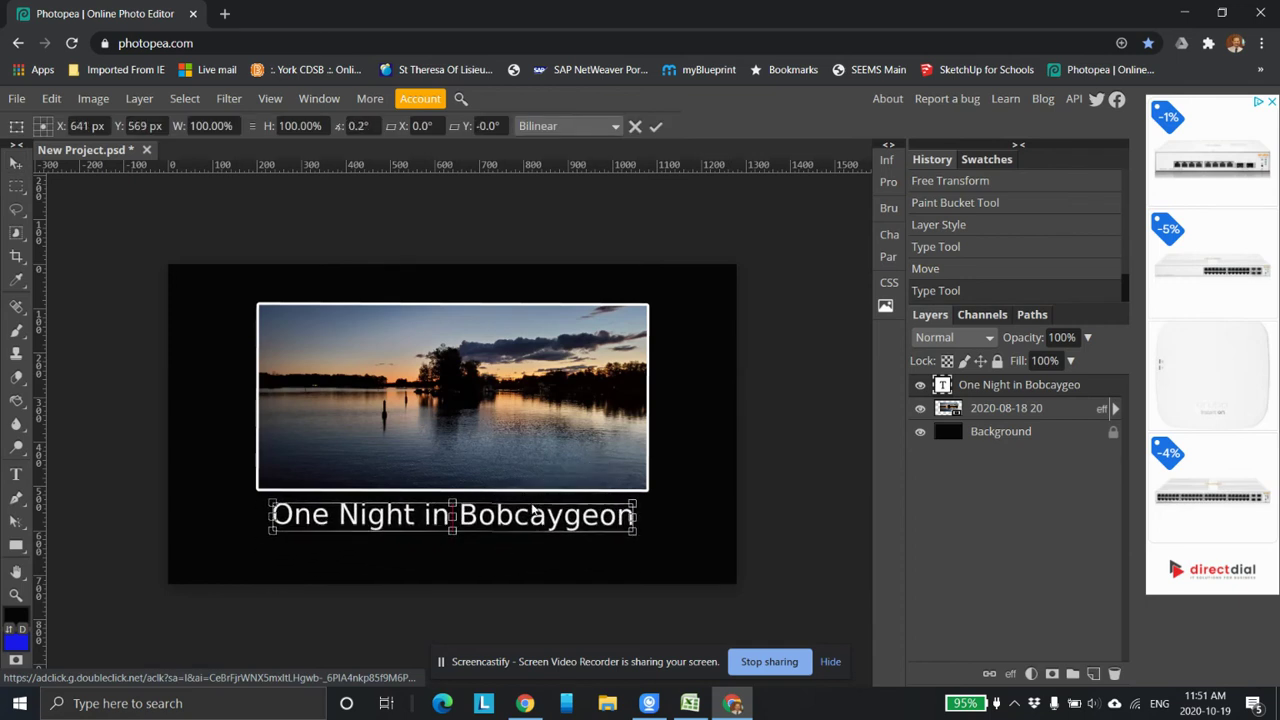
key(Up)
key(Up)
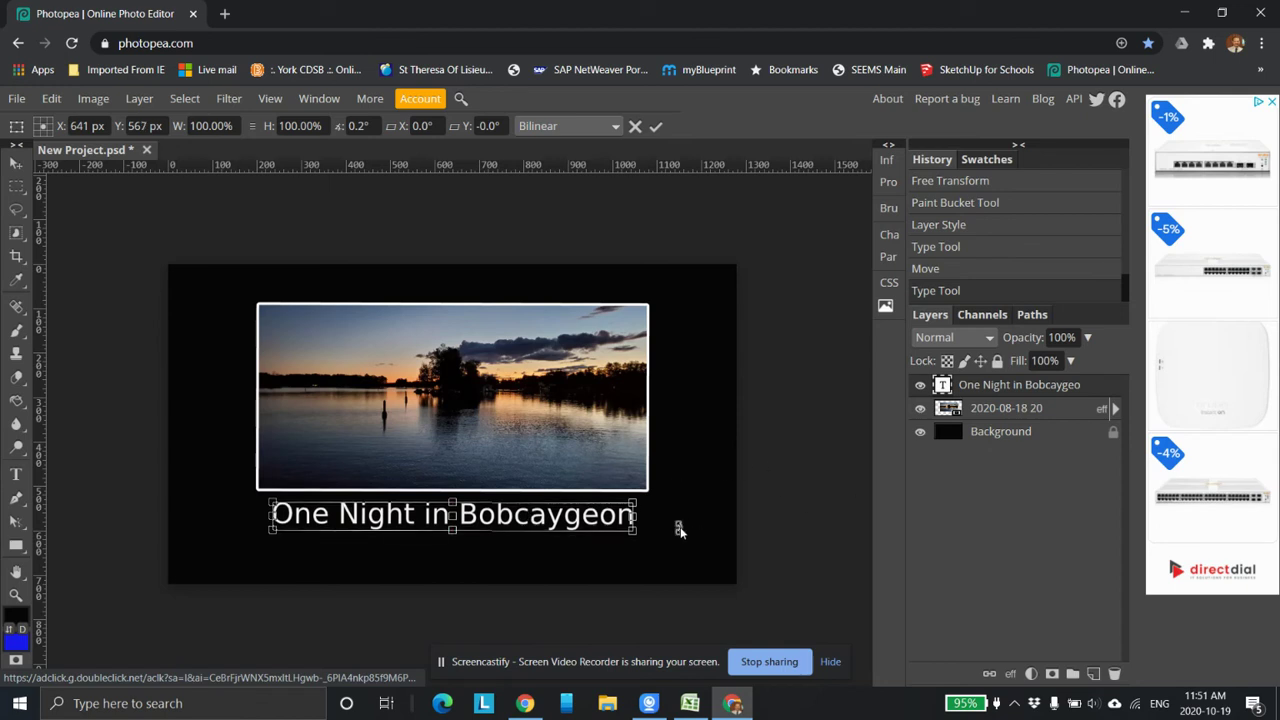
click(16, 186)
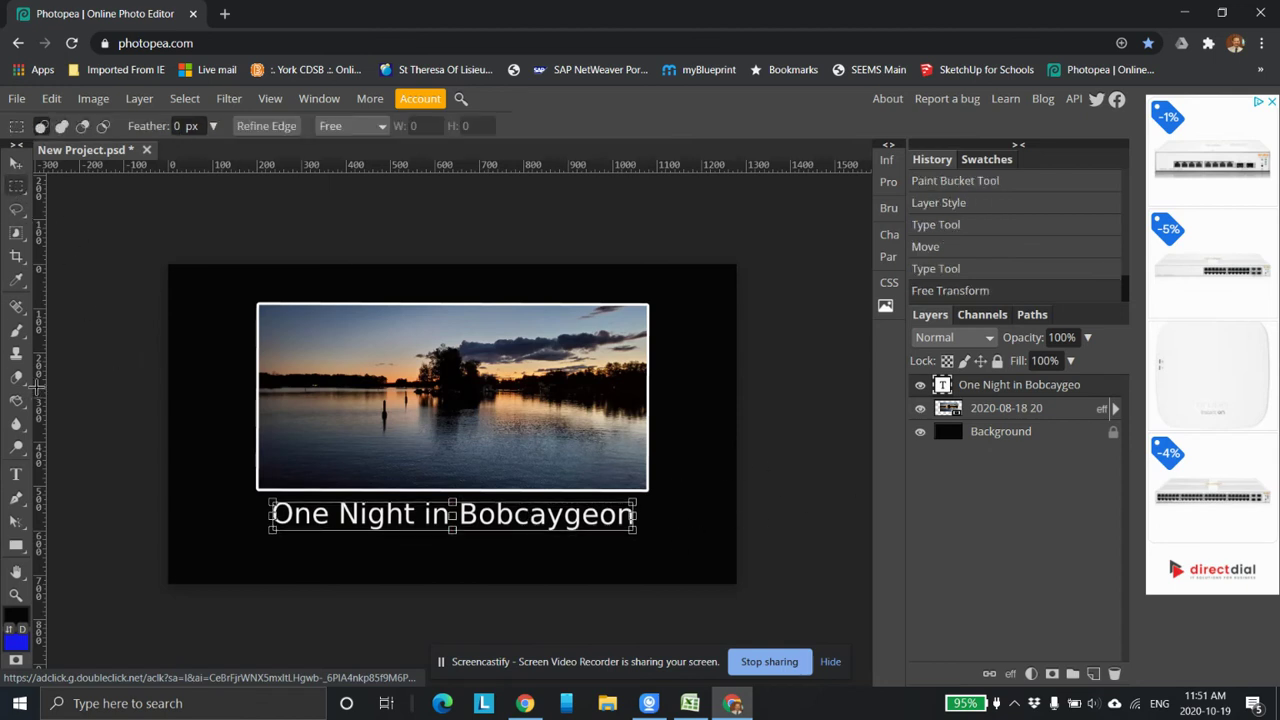
click(16, 305)
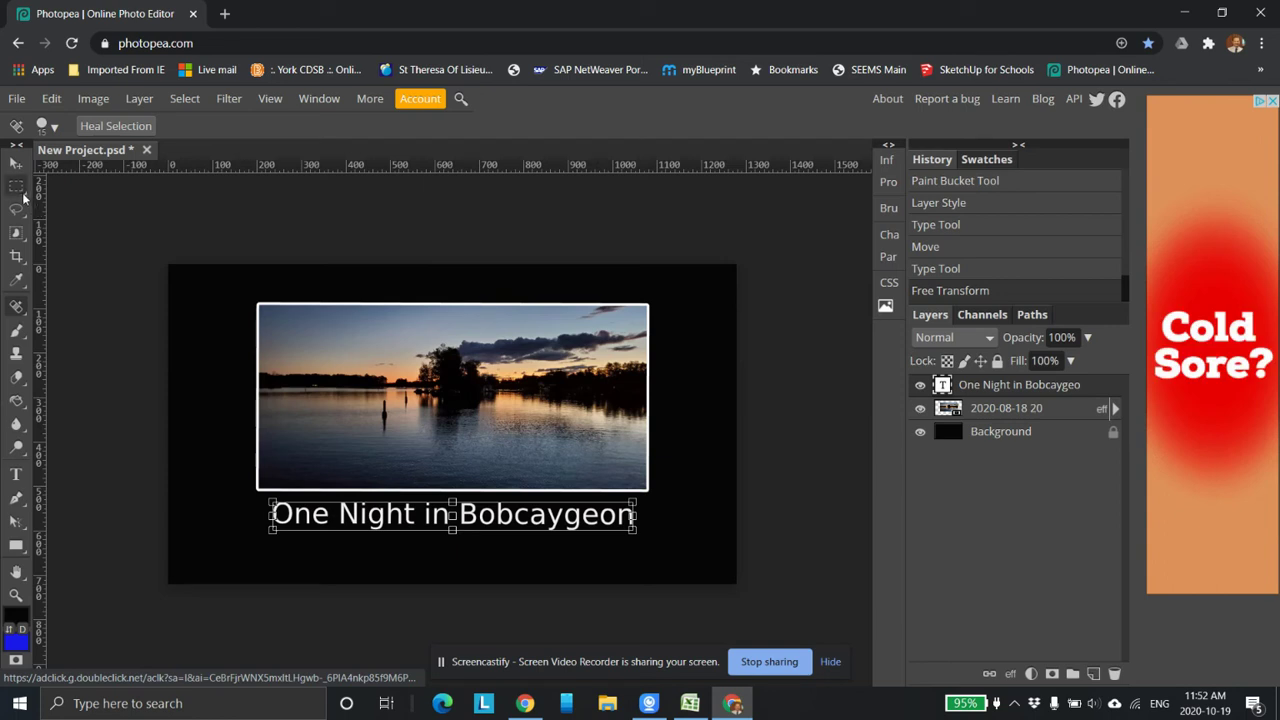
click(16, 257)
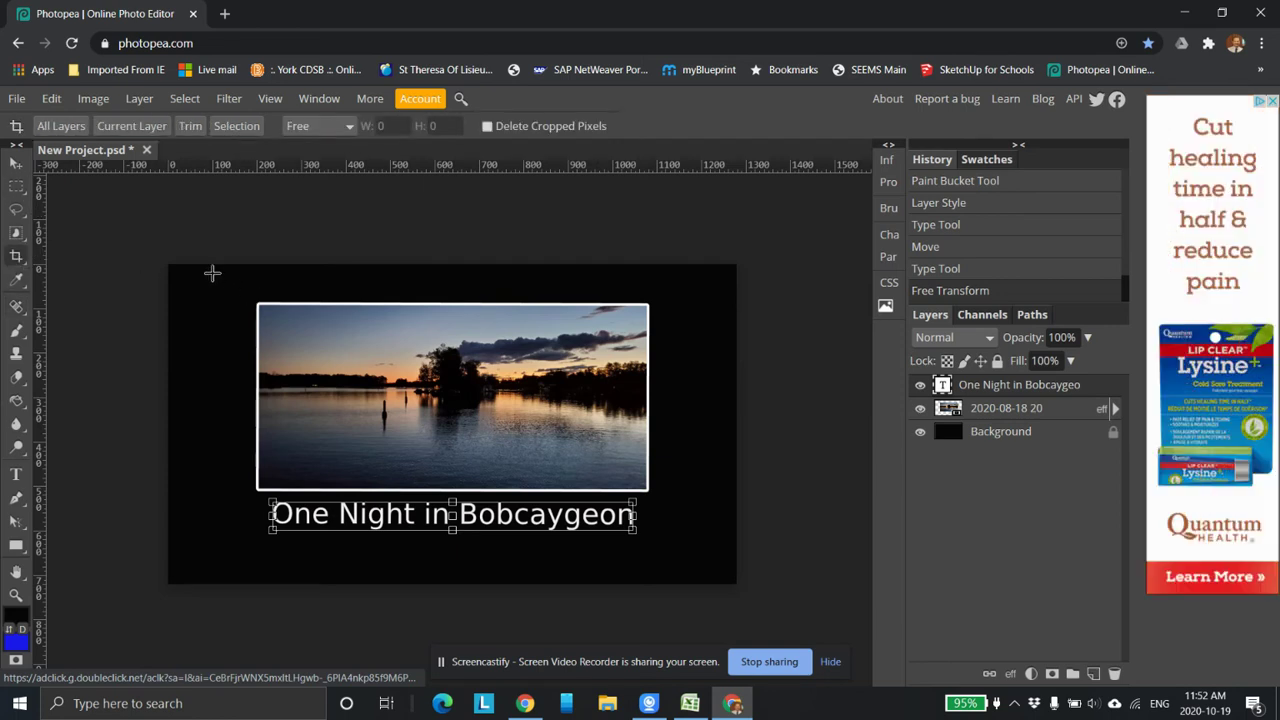
- Crop the black canvas to a tight border around the framed photo and caption
drag(224, 268, 701, 559)
drag(702, 270, 691, 293)
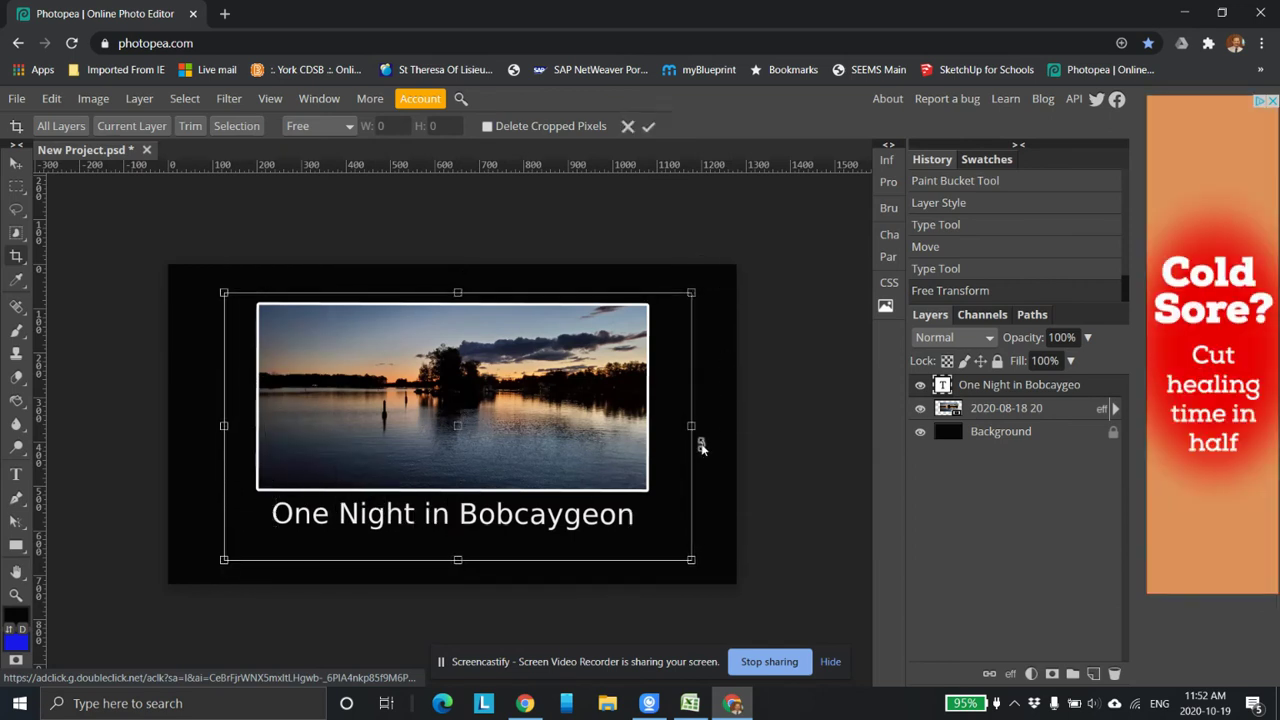
drag(693, 426, 684, 426)
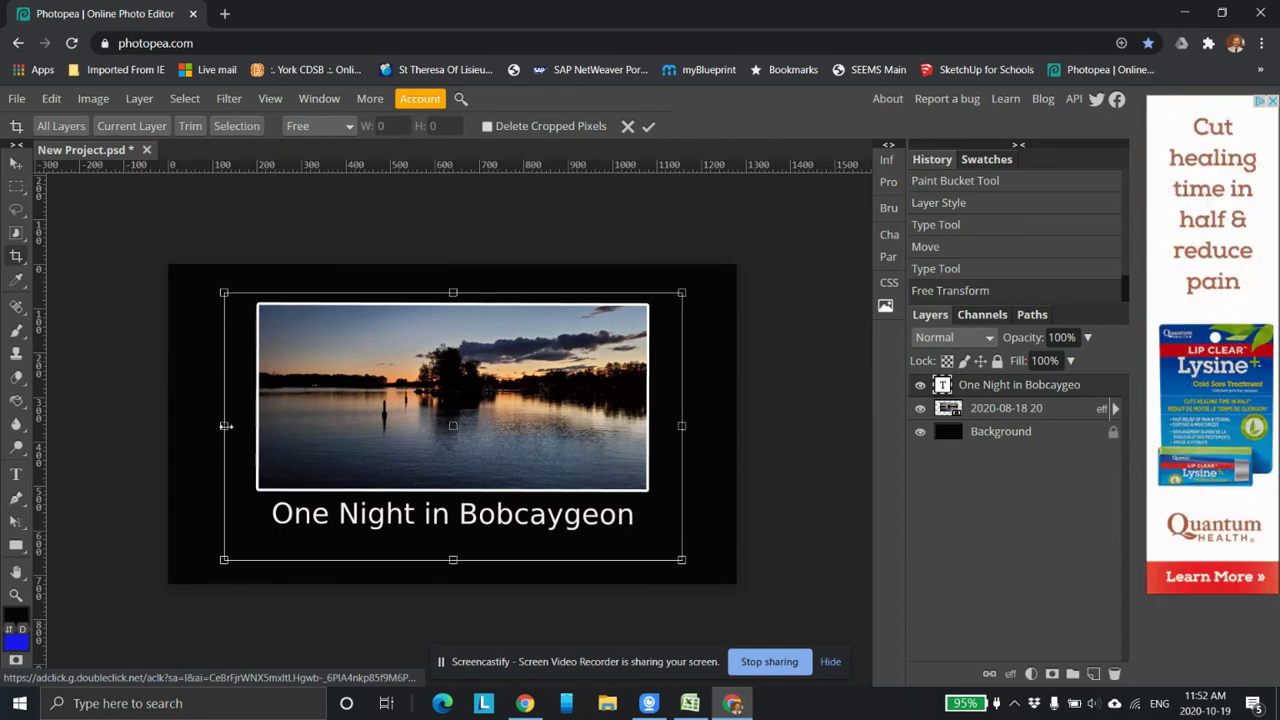
click(648, 127)
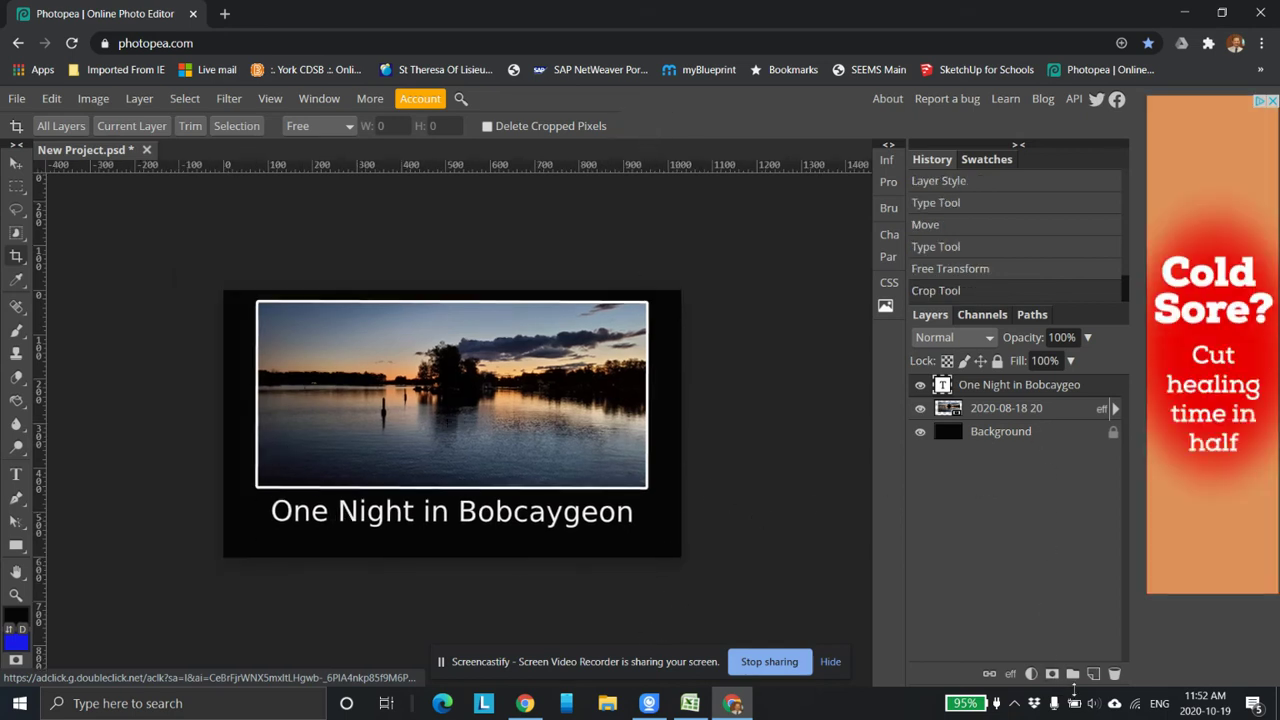
- Add Layer 1 beneath the photo and select a wide horizontal band across the canvas
click(1093, 673)
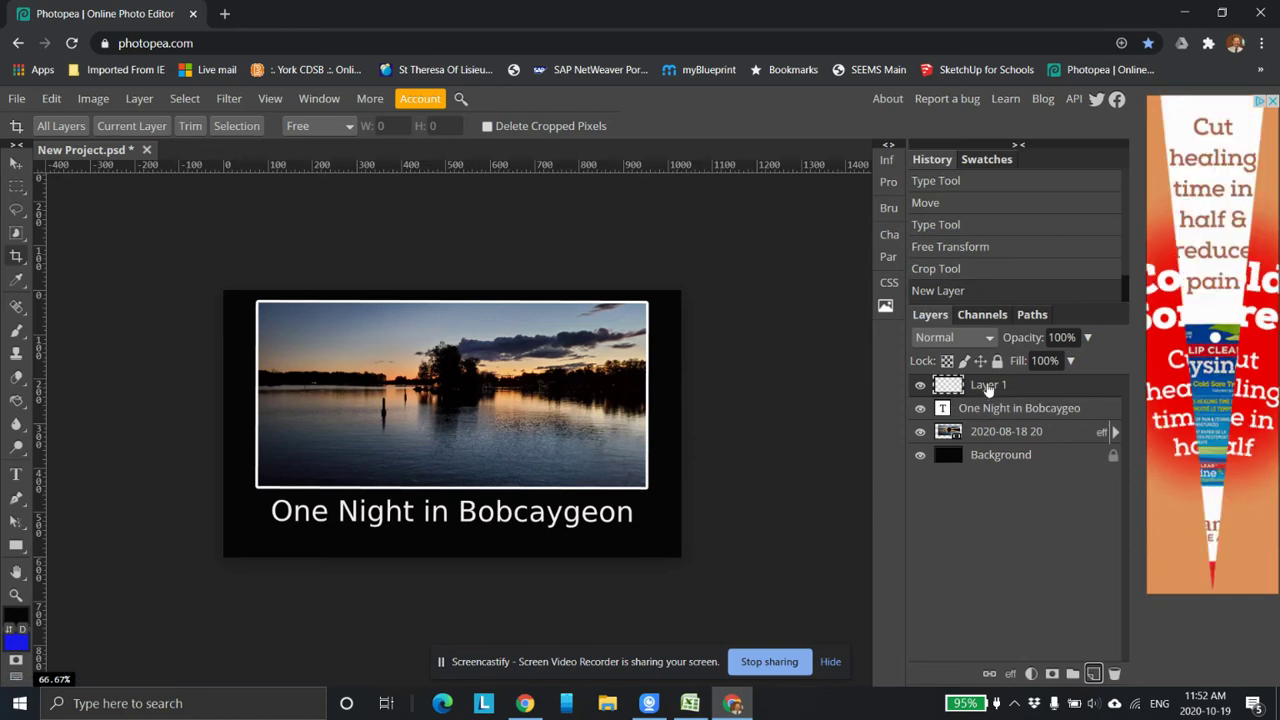
drag(1003, 387, 1005, 447)
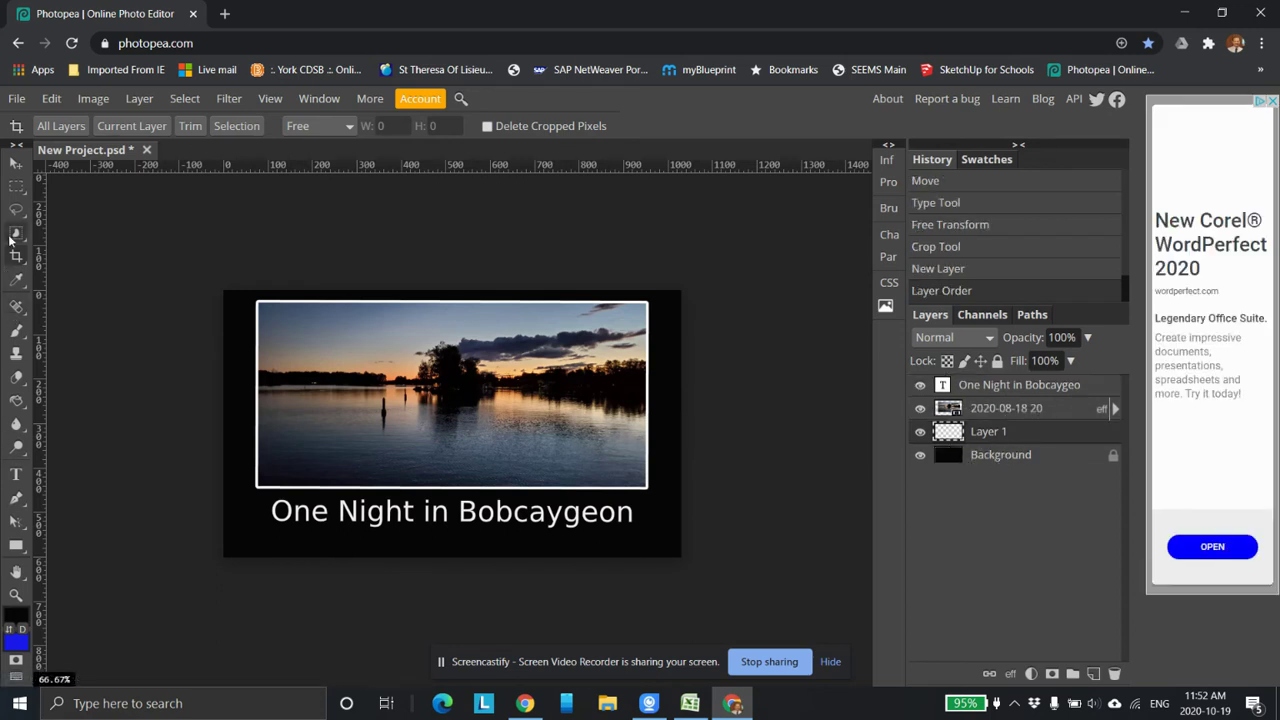
click(17, 188)
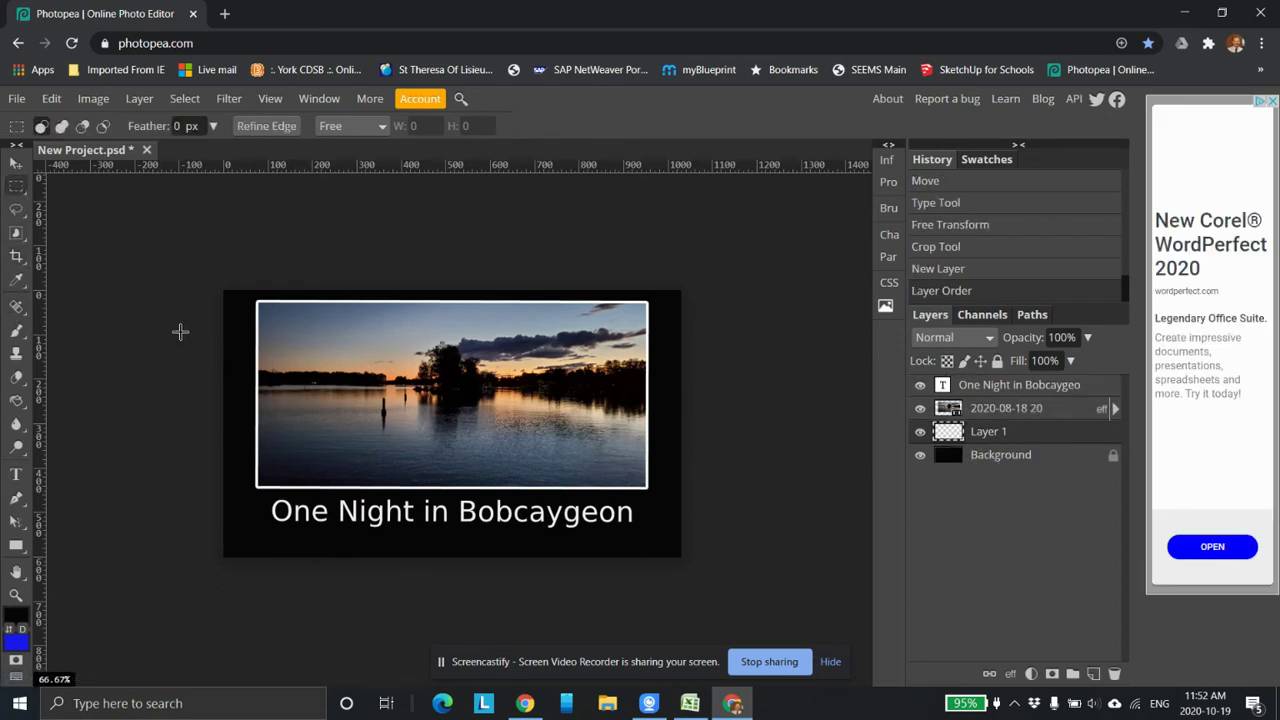
drag(197, 339, 770, 397)
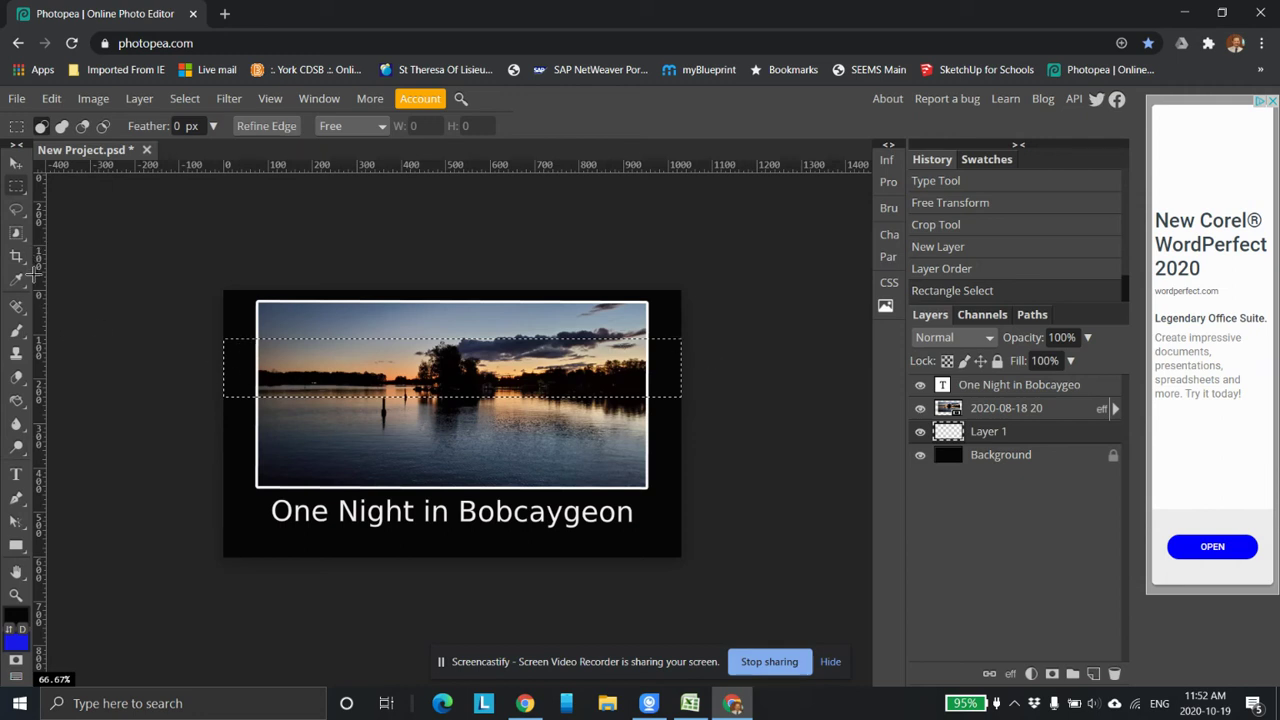
- Set the foreground colour to white and pick the 12 px hard brush preset
click(14, 616)
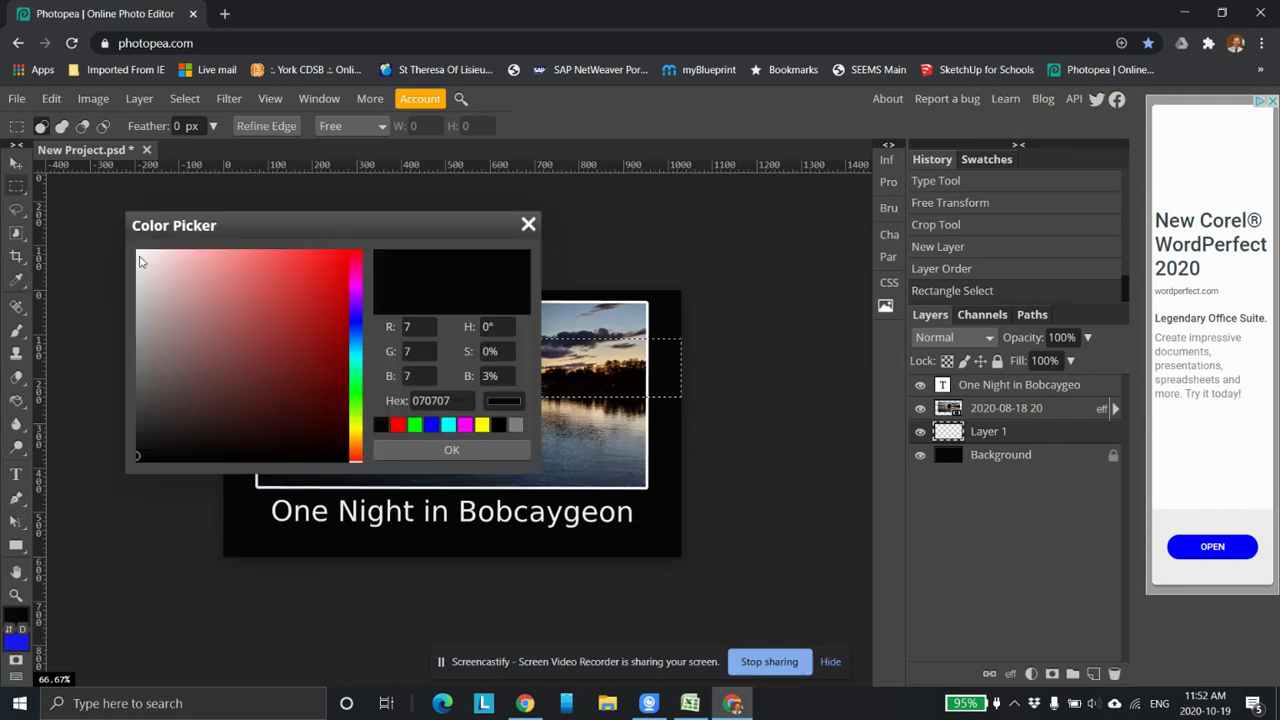
click(140, 262)
click(463, 449)
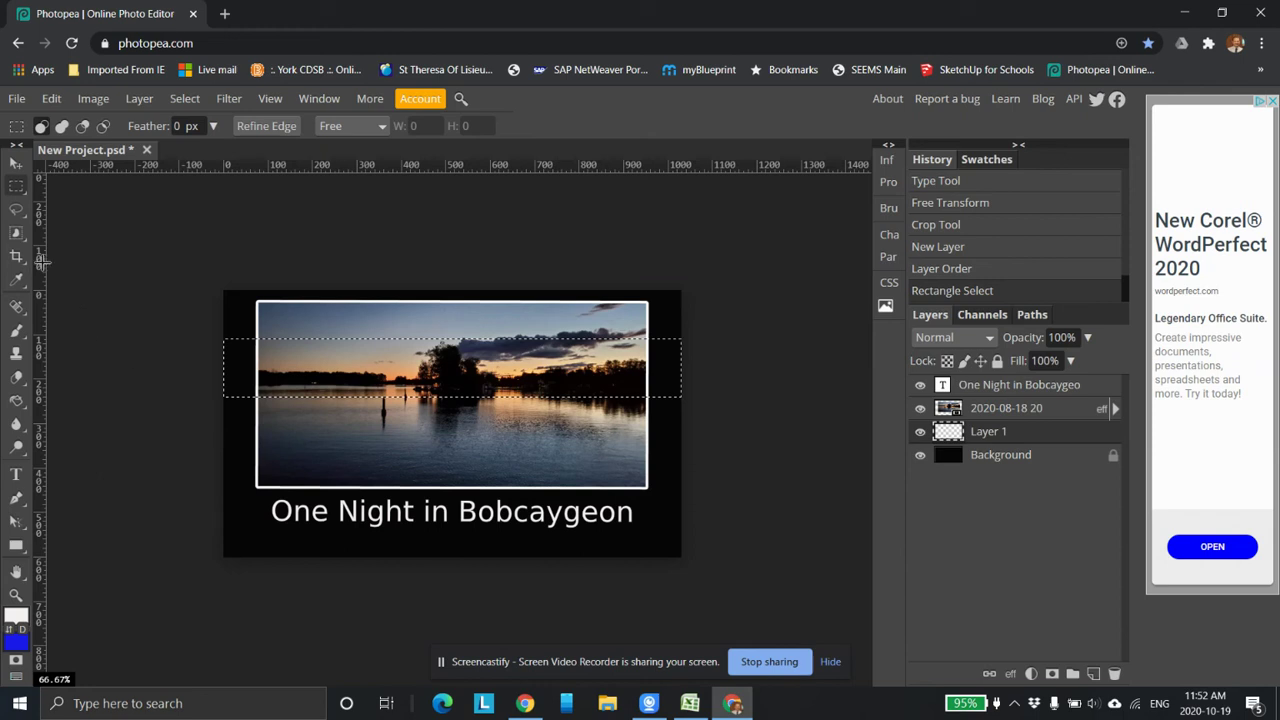
click(15, 334)
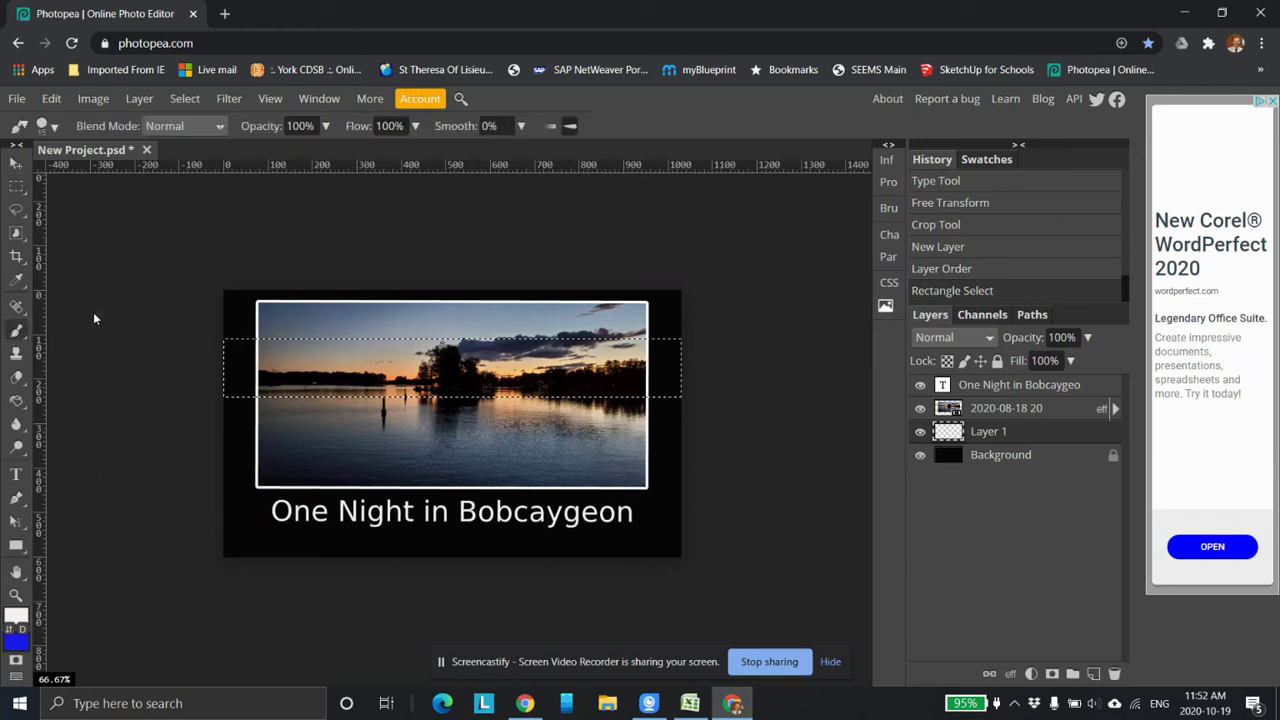
click(54, 127)
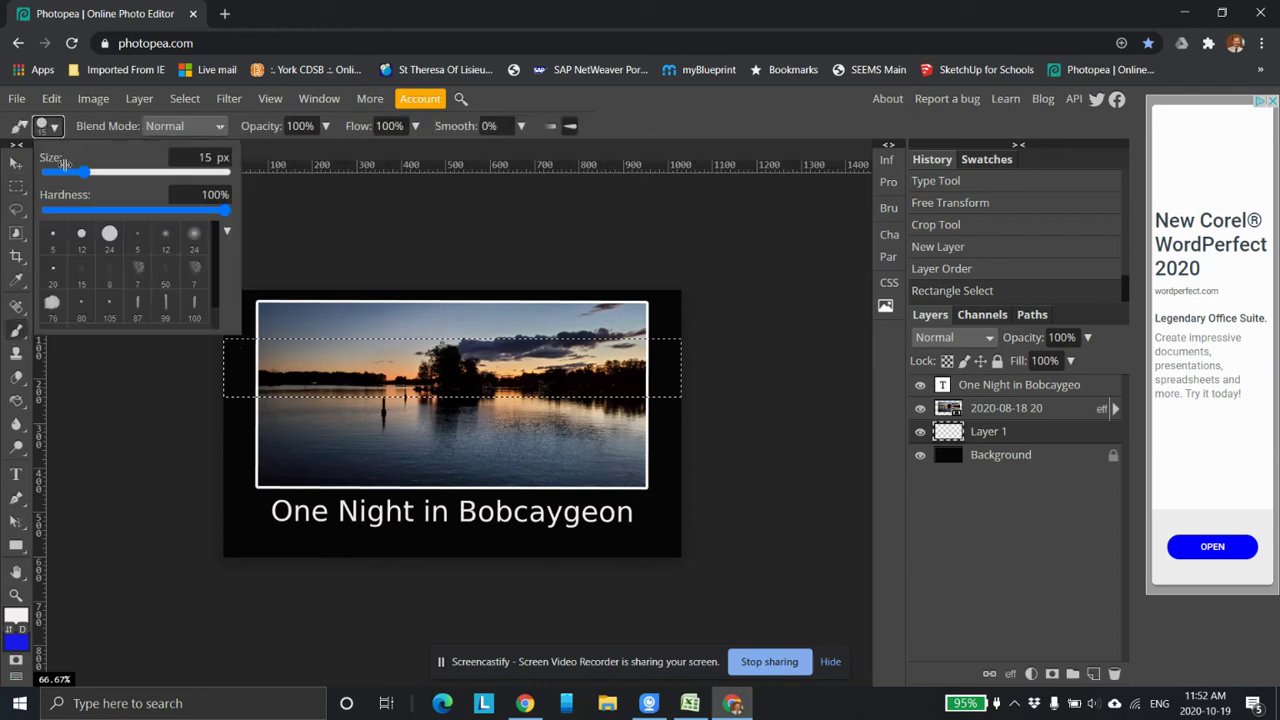
click(81, 236)
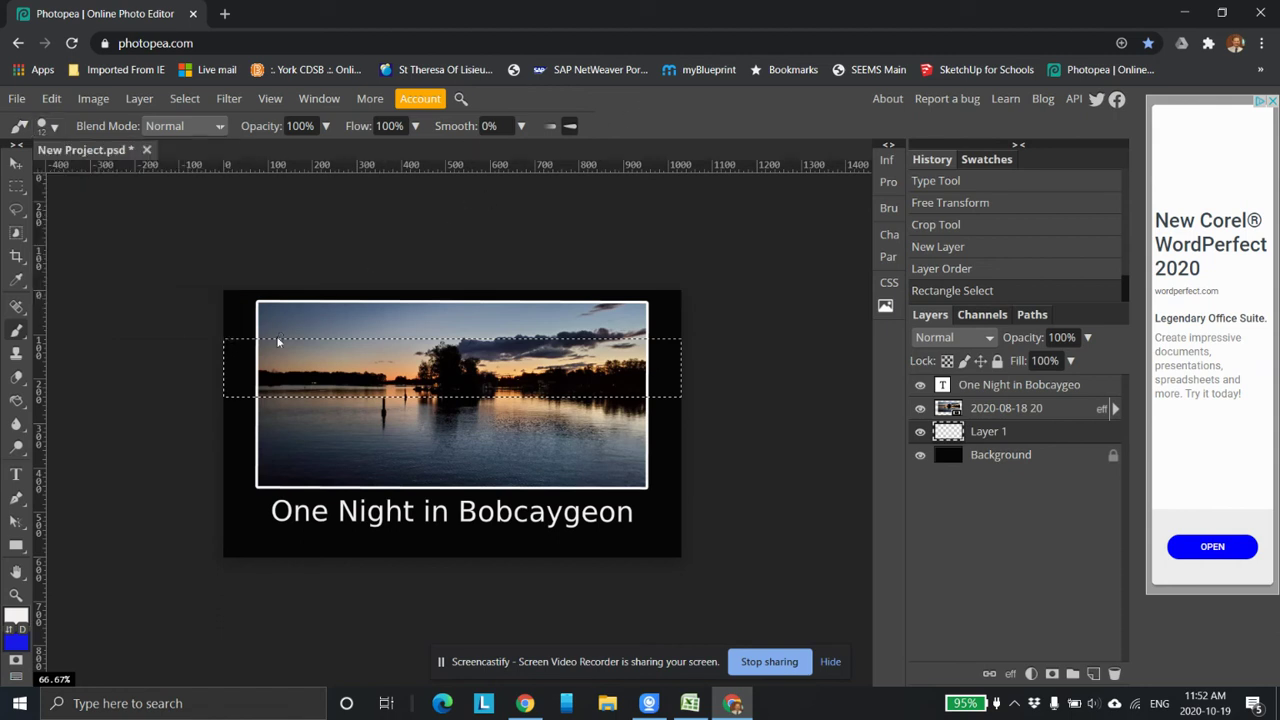
- Paint white into the selected band on the left and right sides of the photo
mouse_move(257, 343)
mouse_down()
mouse_move(242, 383)
mouse_move(227, 348)
mouse_move(250, 398)
mouse_up()
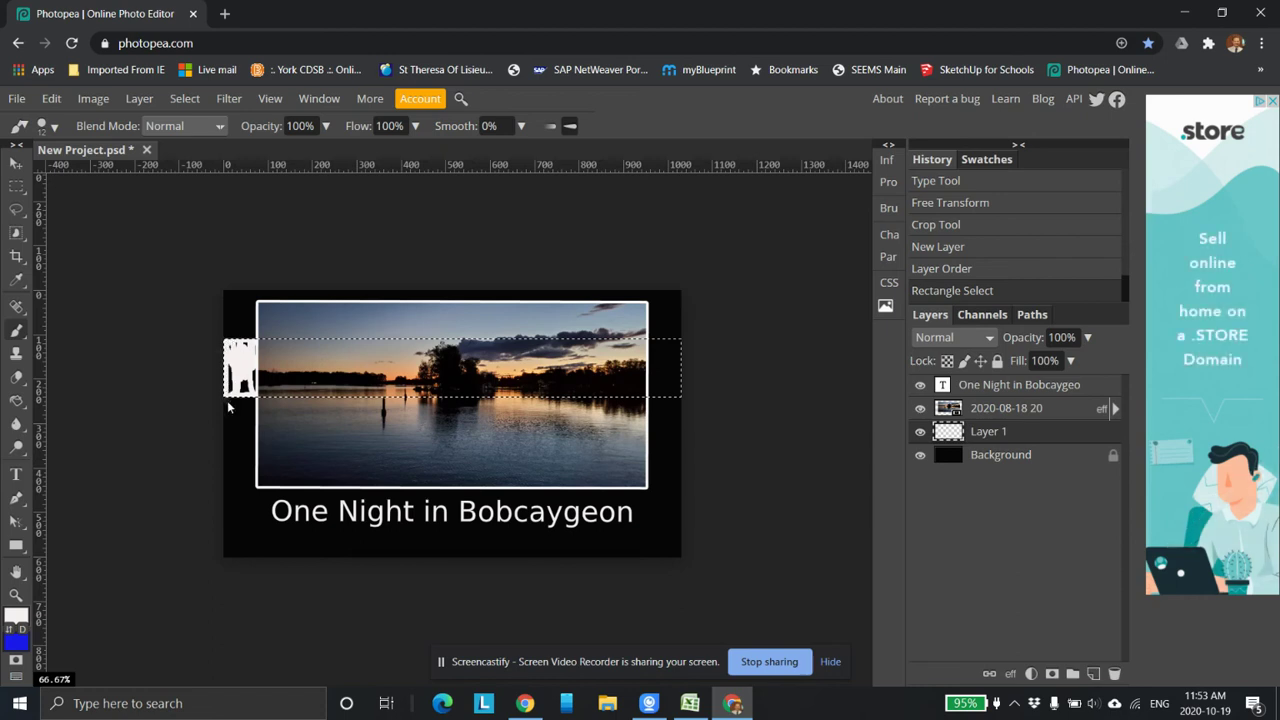
mouse_move(230, 372)
mouse_down()
mouse_move(234, 395)
mouse_move(241, 348)
mouse_move(253, 382)
mouse_move(230, 366)
mouse_up()
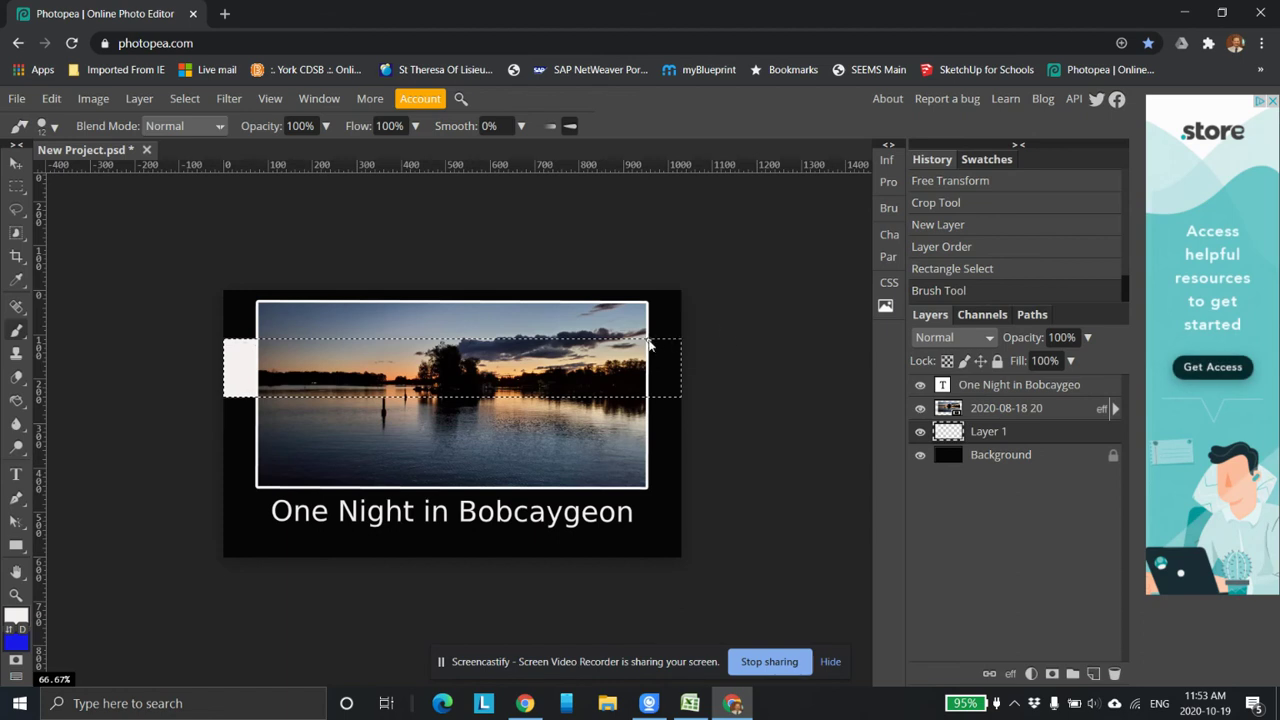
mouse_move(664, 402)
mouse_down()
mouse_move(668, 345)
mouse_move(659, 373)
mouse_move(651, 345)
mouse_move(657, 400)
mouse_move(674, 400)
mouse_move(680, 351)
mouse_move(657, 344)
mouse_move(679, 352)
mouse_move(655, 375)
mouse_move(654, 401)
mouse_move(655, 352)
mouse_move(663, 377)
mouse_move(685, 352)
mouse_move(686, 392)
mouse_move(675, 342)
mouse_move(664, 393)
mouse_up()
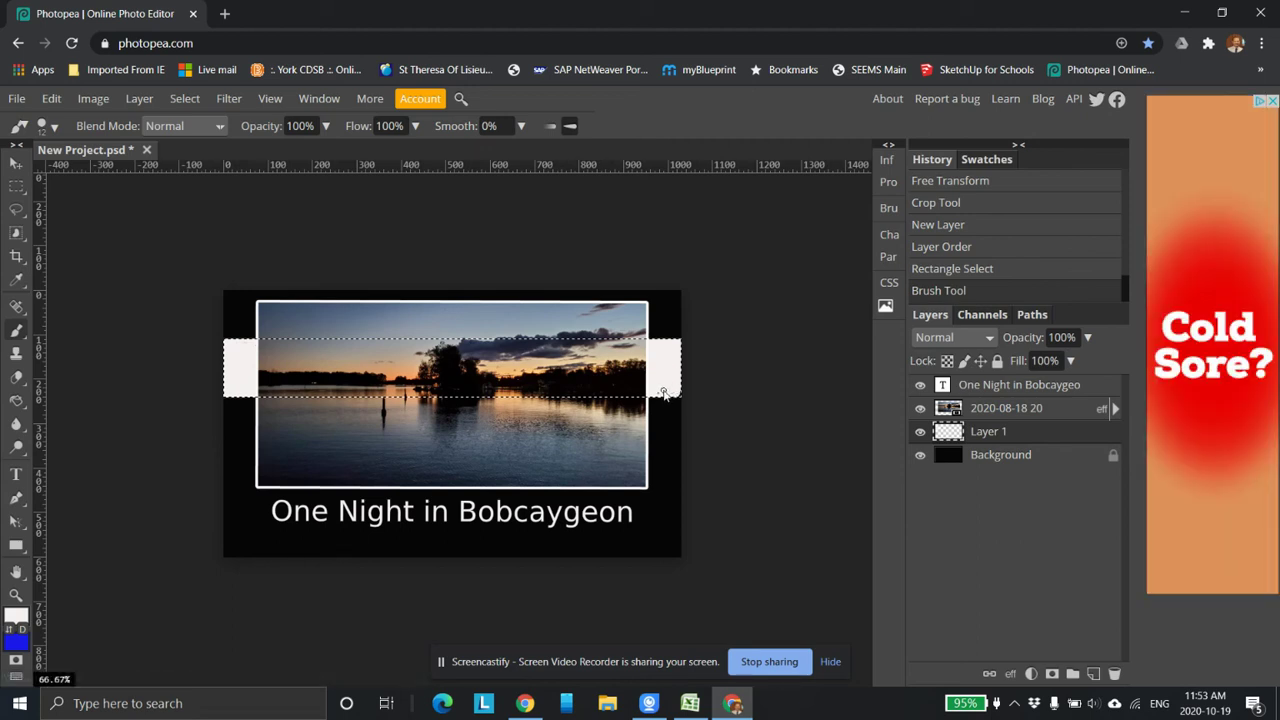
mouse_move(676, 345)
mouse_down()
mouse_move(662, 345)
mouse_move(676, 358)
mouse_move(662, 398)
mouse_up()
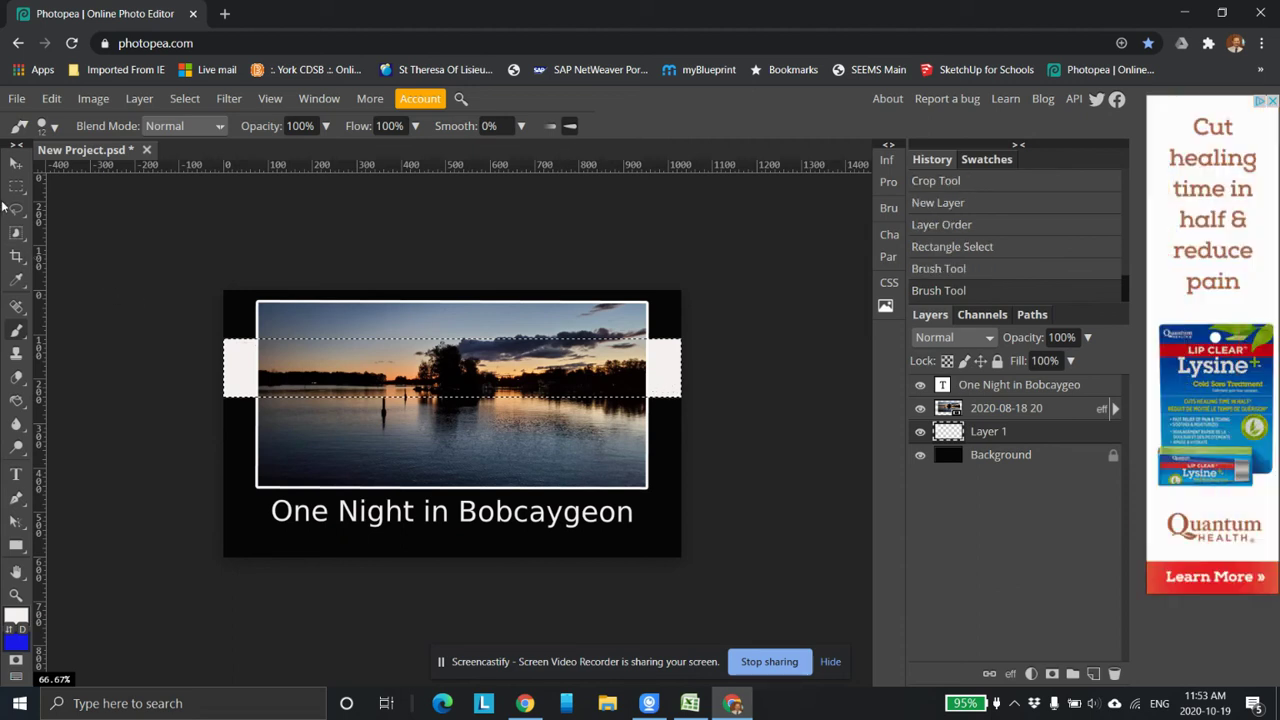
- Delete a thin middle strip from the white bands, leaving two stripes each side, and deselect
click(16, 187)
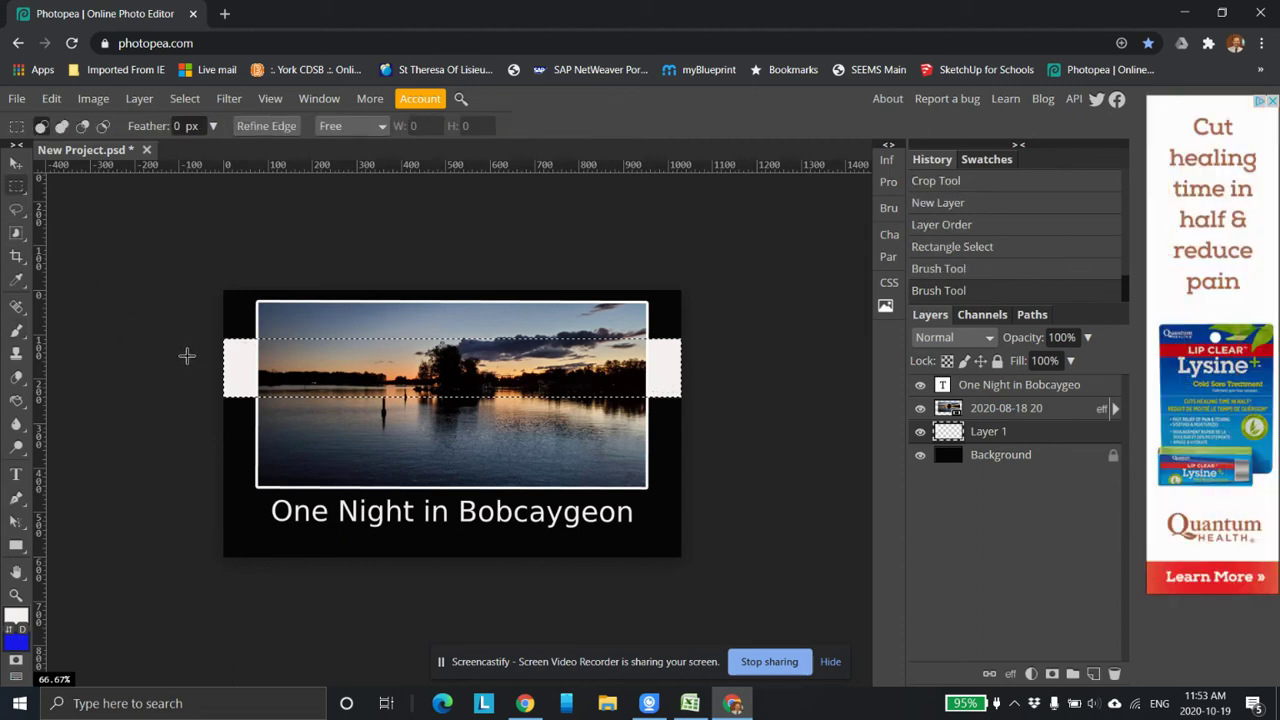
drag(192, 354, 708, 377)
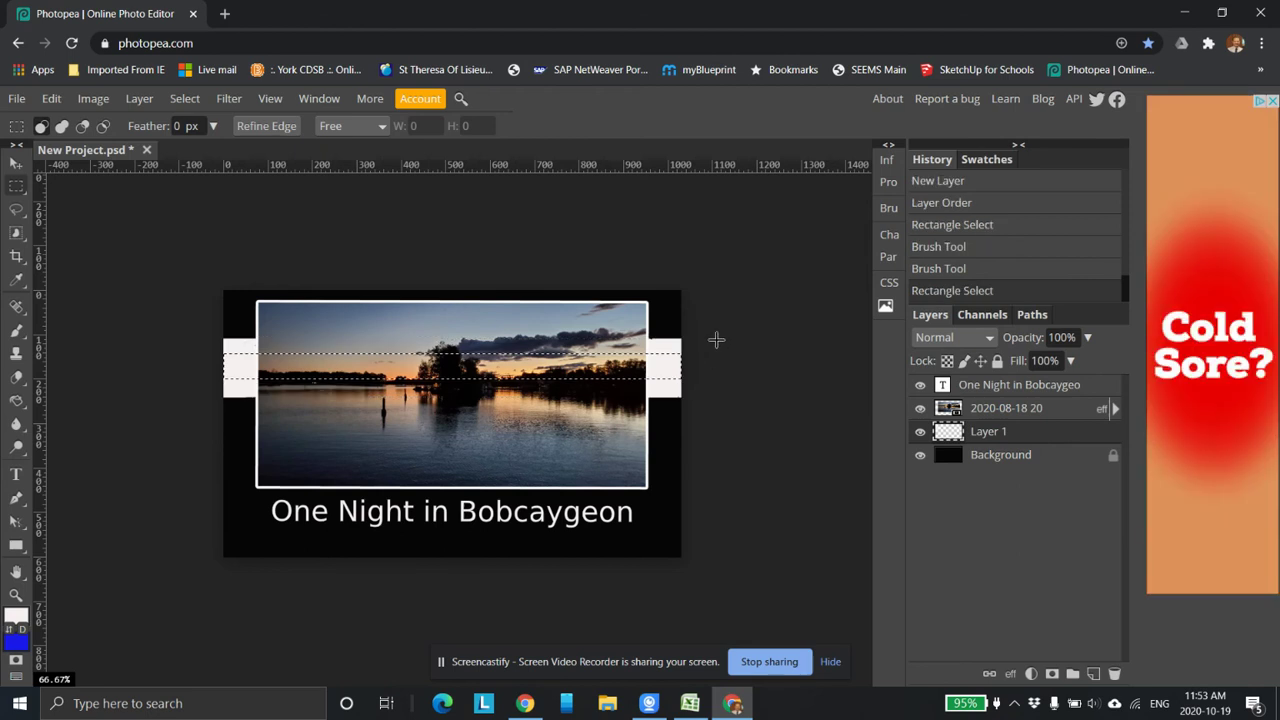
key(Delete)
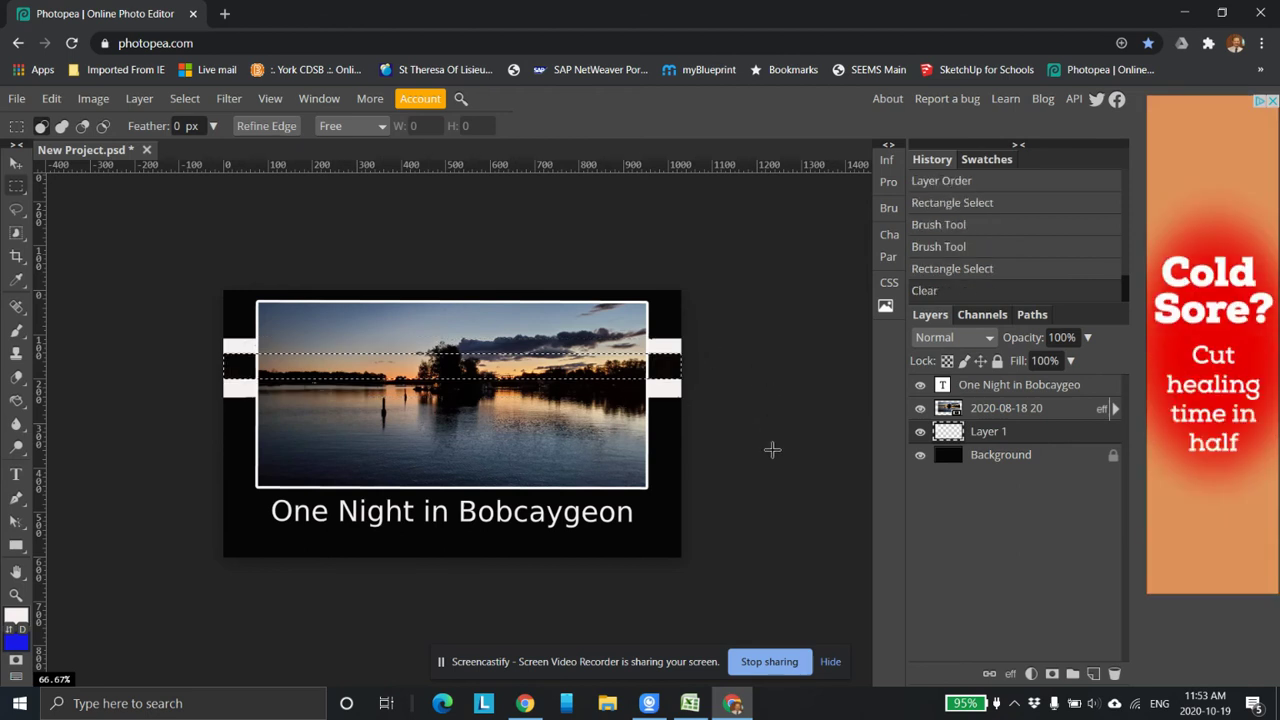
key(ctrl+d)
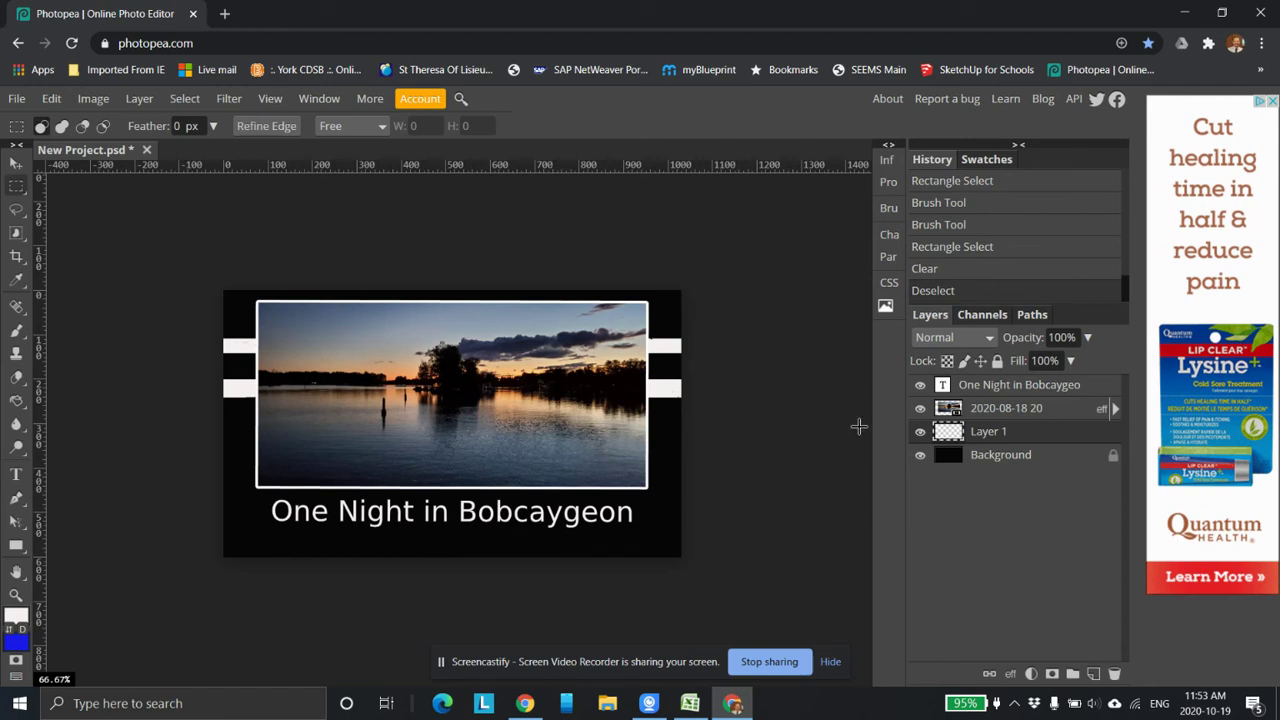
- Add Layer 2 above the photo and paint broad white strokes with the 76 px brush
click(1094, 674)
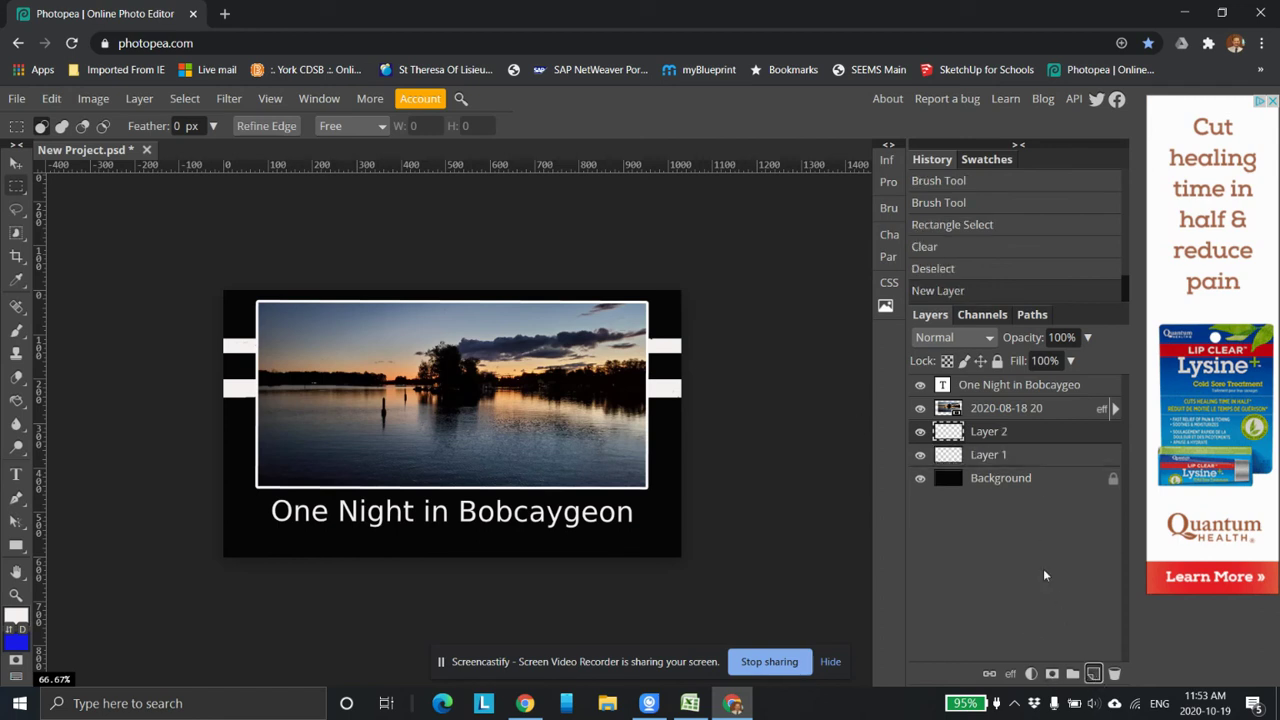
drag(987, 434, 990, 401)
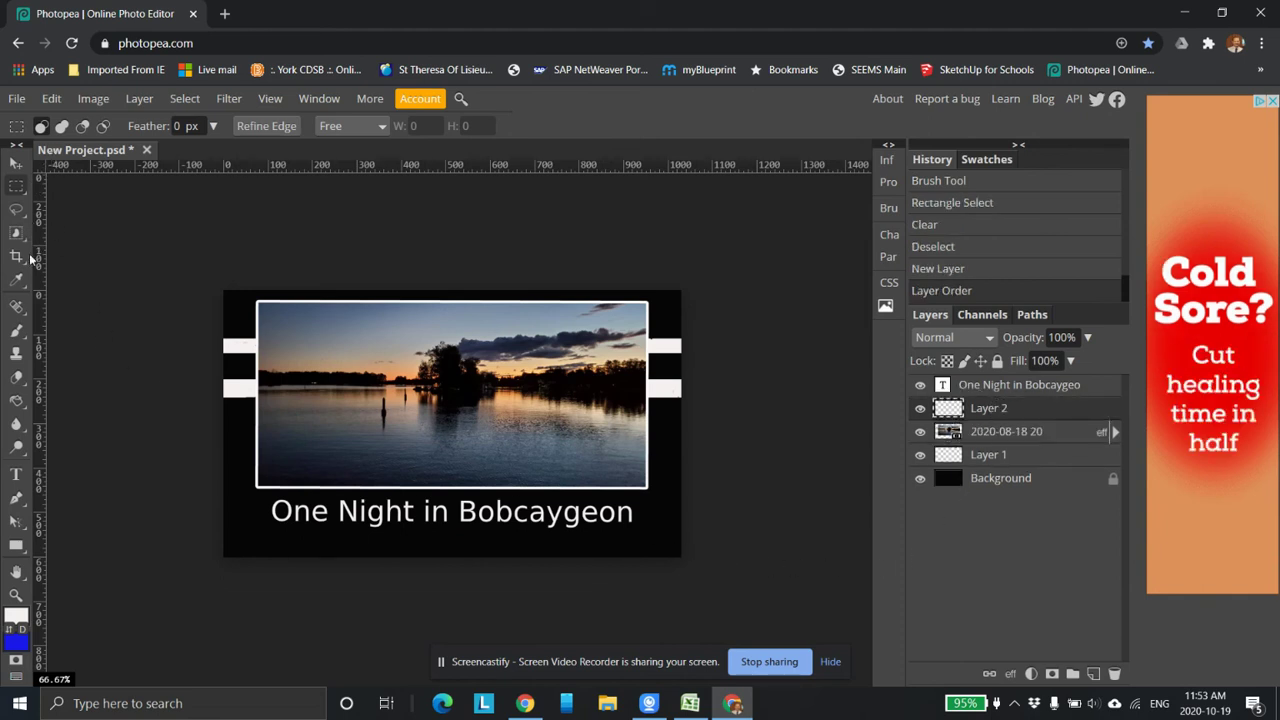
click(17, 330)
click(57, 126)
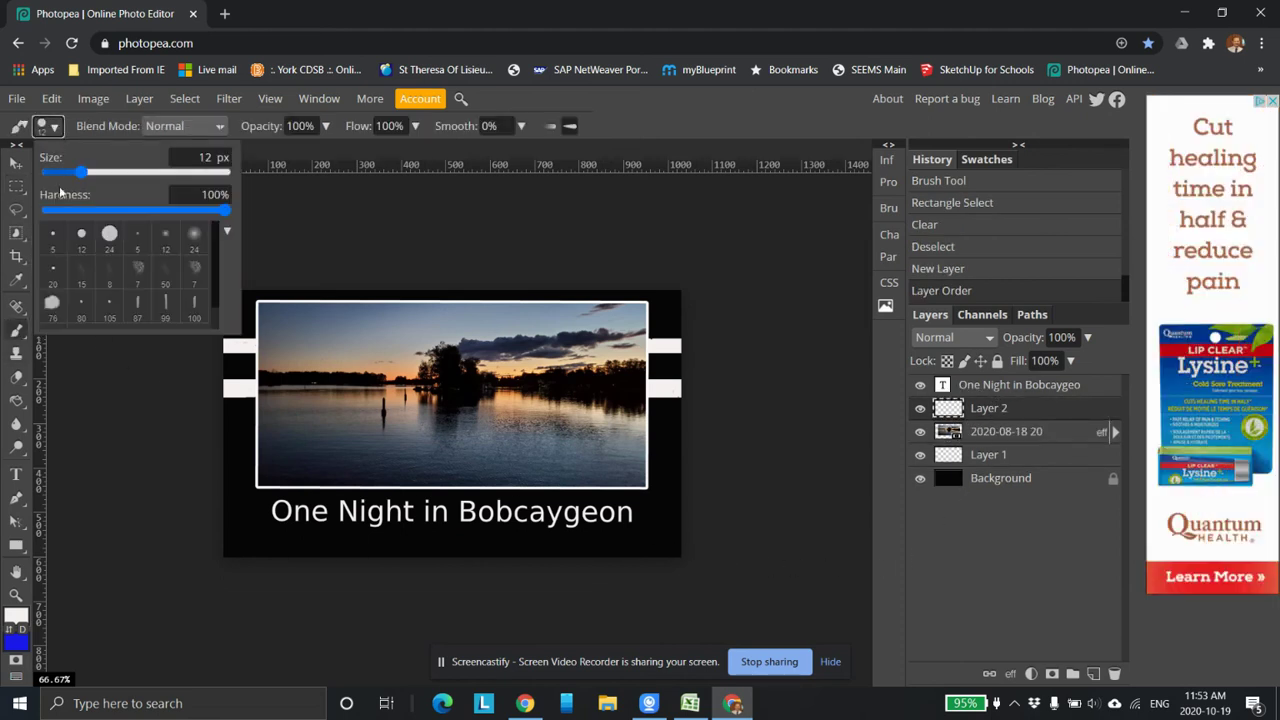
click(53, 303)
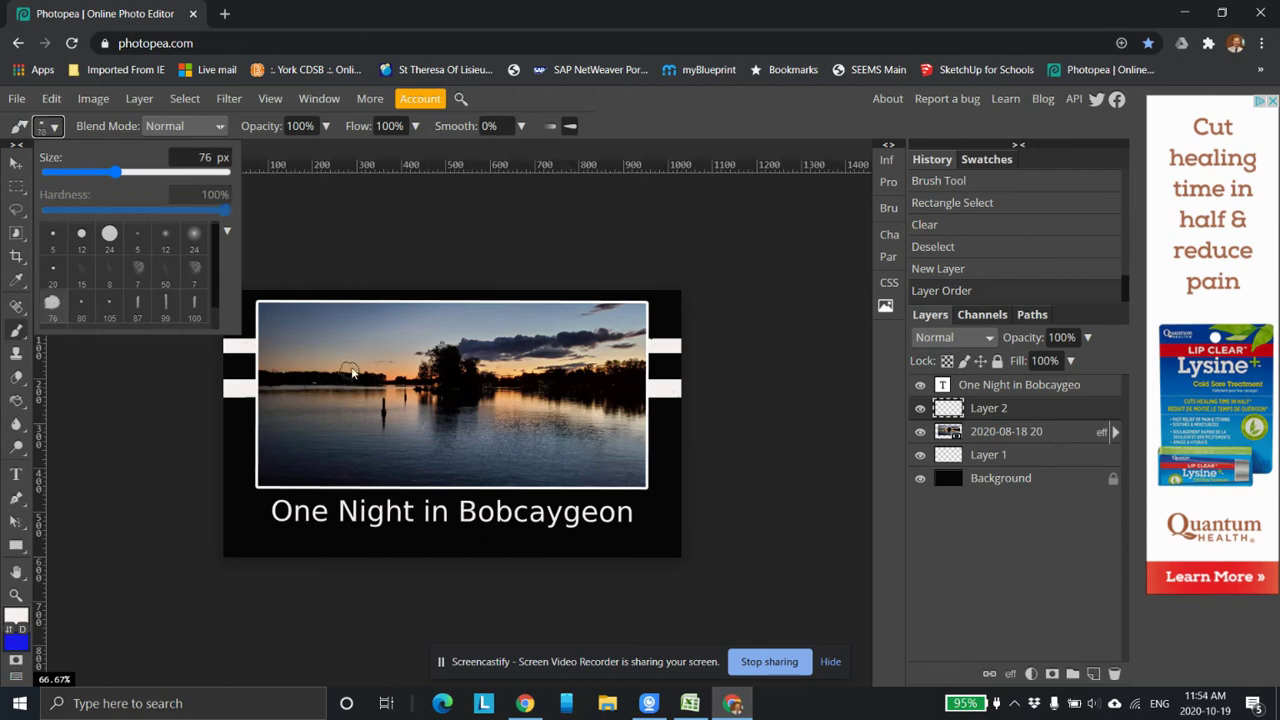
mouse_move(308, 349)
mouse_down()
mouse_move(379, 349)
mouse_move(340, 357)
mouse_move(446, 394)
mouse_move(610, 409)
mouse_up()
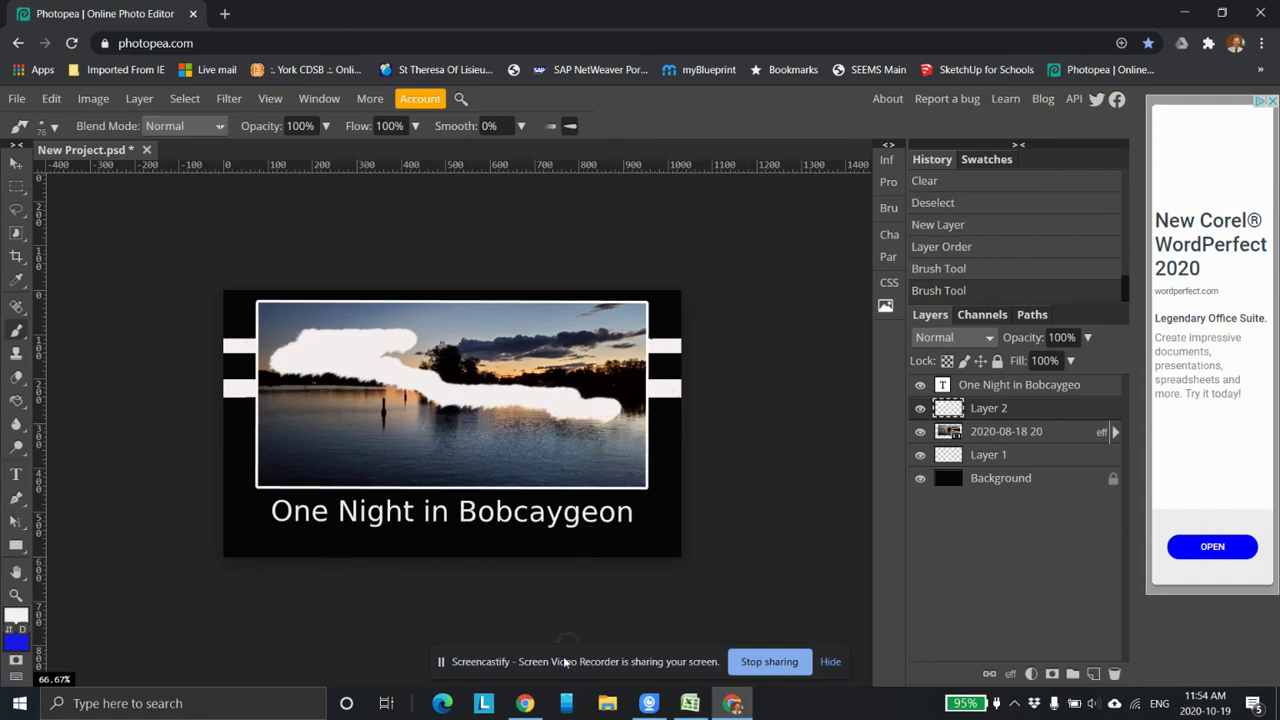
- Erase the white strokes over the water and horizon down to thin cloud-like streaks
click(25, 384)
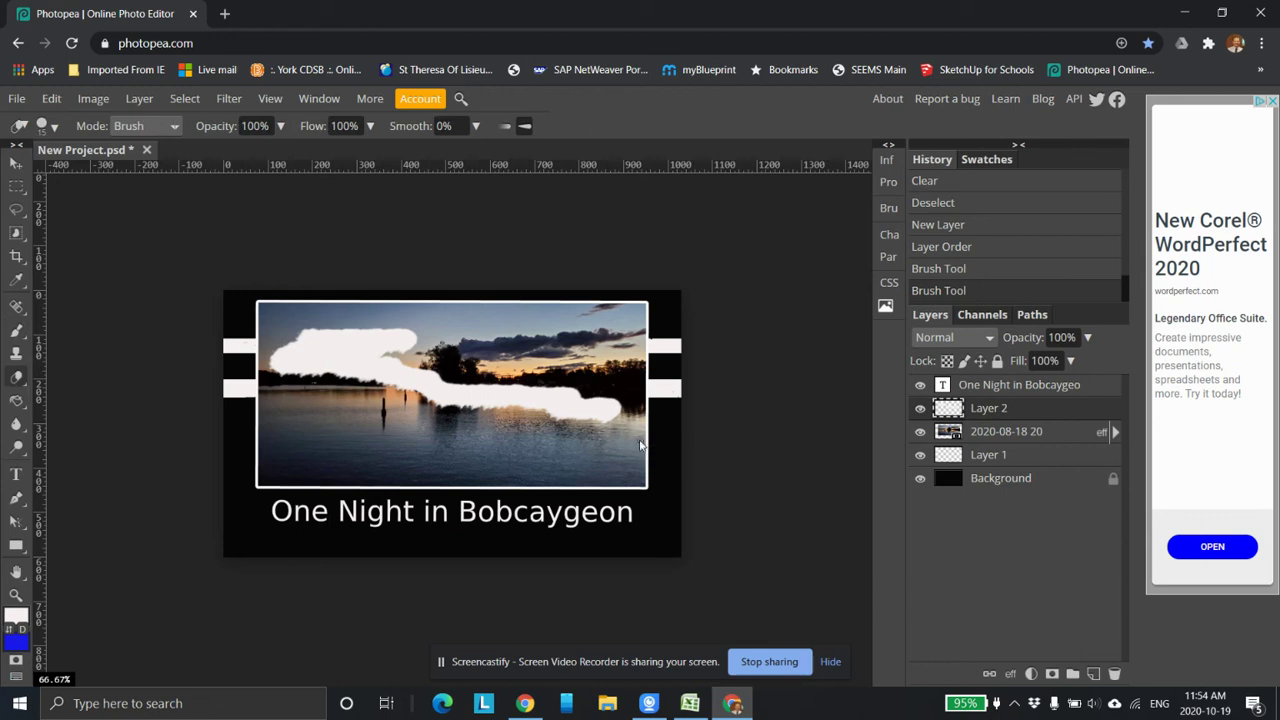
mouse_move(600, 418)
mouse_down()
mouse_move(526, 407)
mouse_move(616, 407)
mouse_move(413, 391)
mouse_move(72, 411)
mouse_move(365, 366)
mouse_move(354, 348)
mouse_move(415, 332)
mouse_up()
mouse_move(508, 415)
mouse_down()
mouse_move(443, 388)
mouse_move(598, 400)
mouse_up()
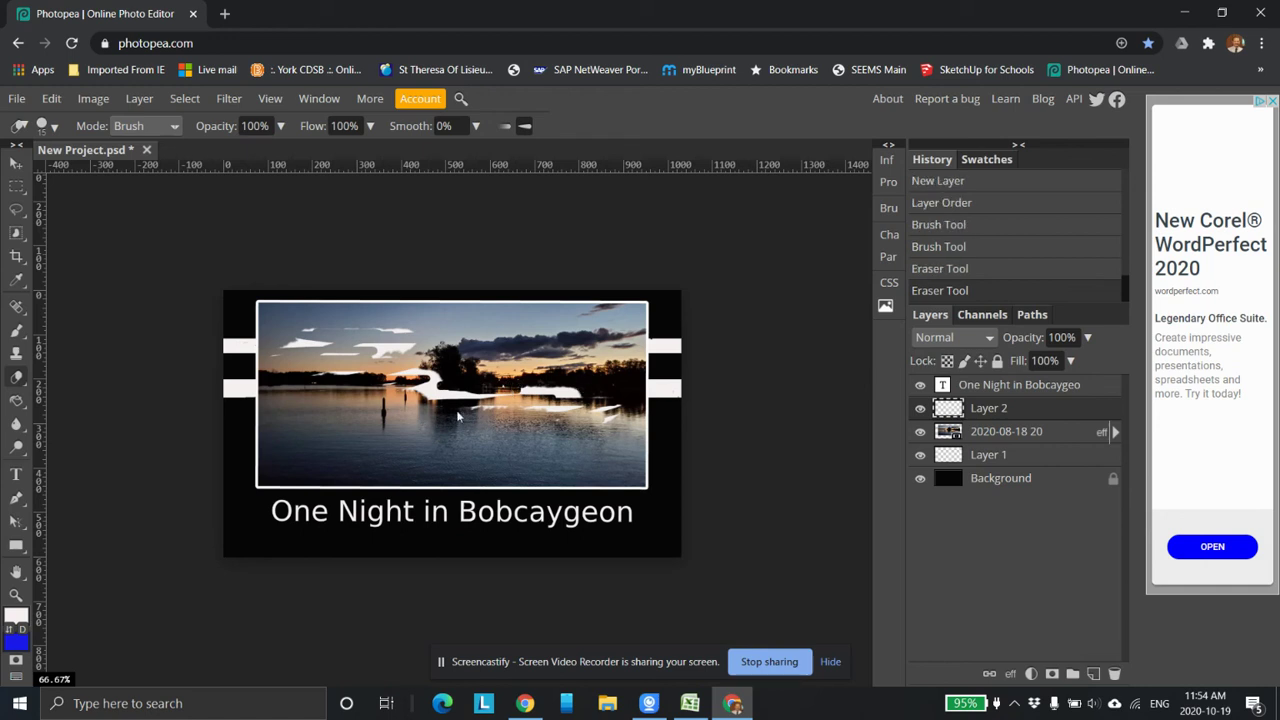
mouse_move(425, 405)
mouse_down()
mouse_move(450, 392)
mouse_move(432, 372)
mouse_move(446, 372)
mouse_move(454, 396)
mouse_up()
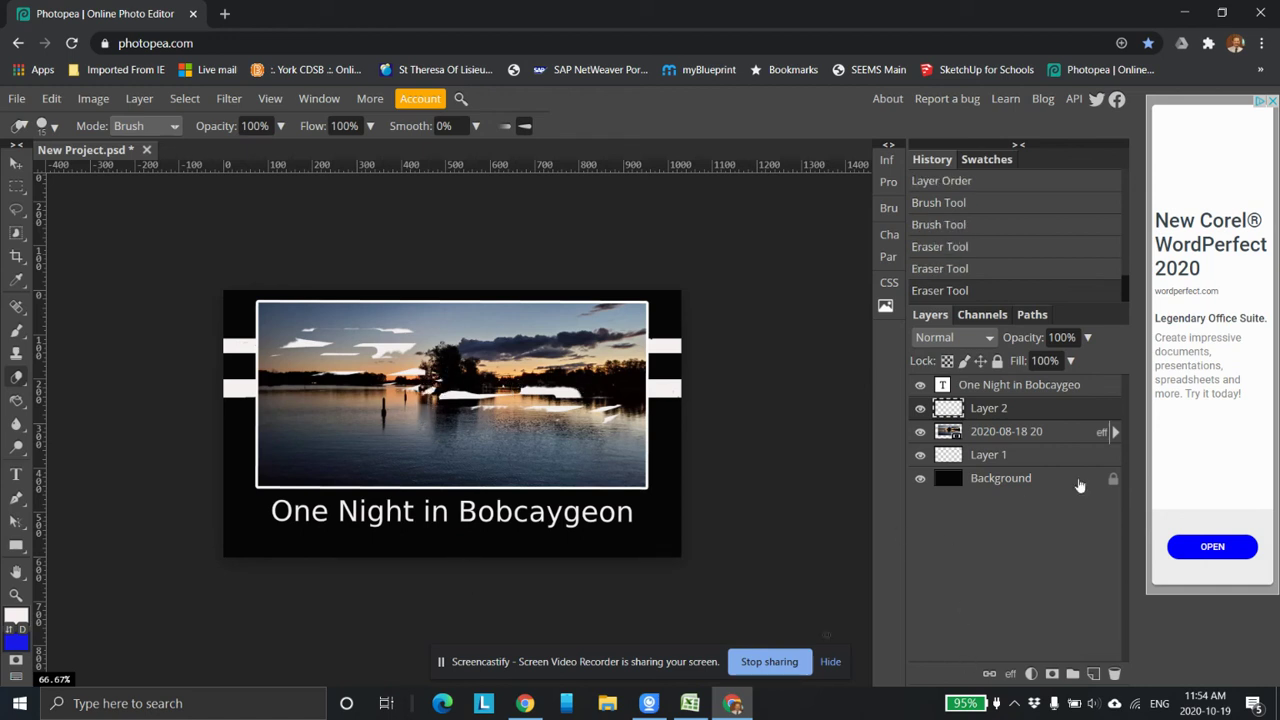
right_click(981, 414)
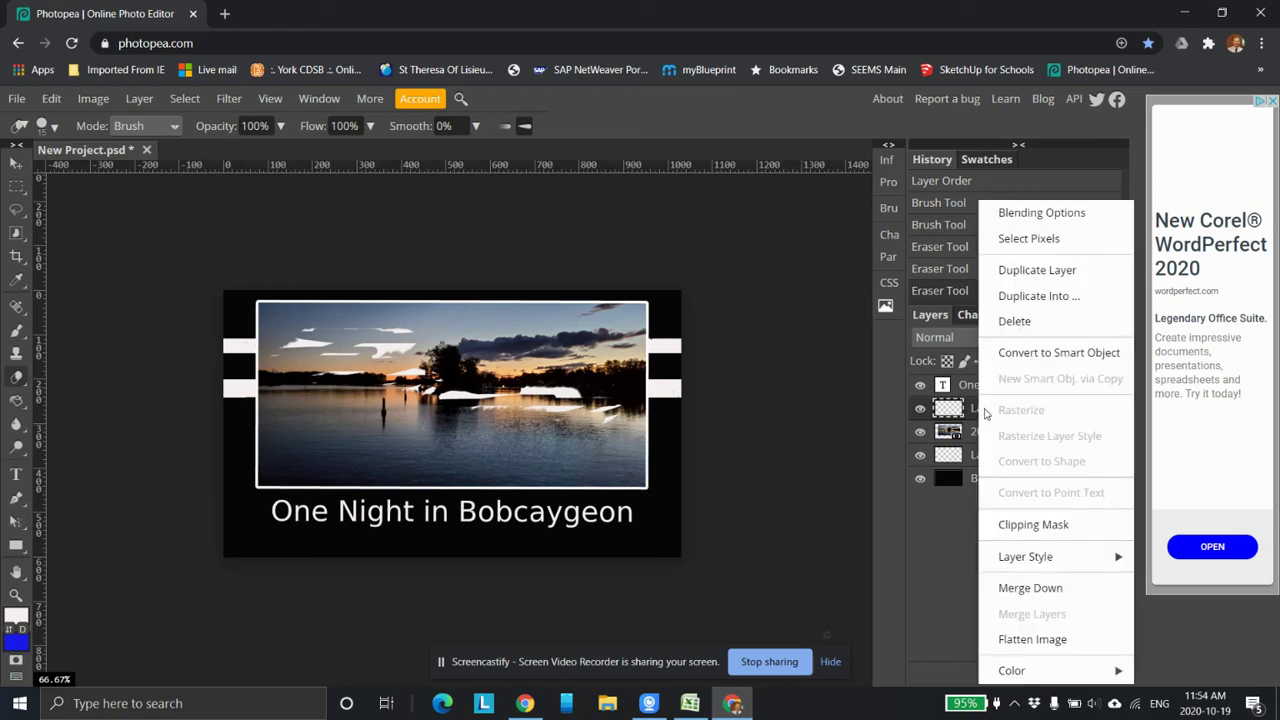
- Set Layer 2's blend mode to Overlay and erase strokes at the photo's upper left
click(1045, 213)
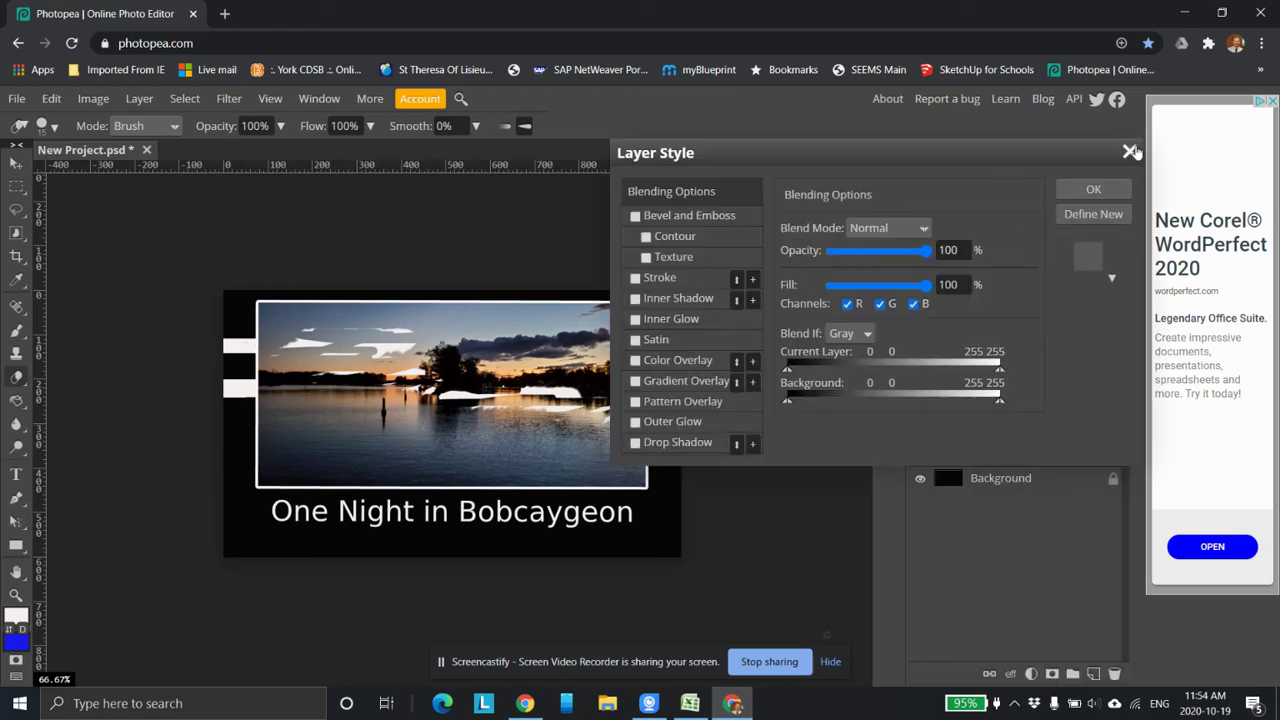
click(1130, 152)
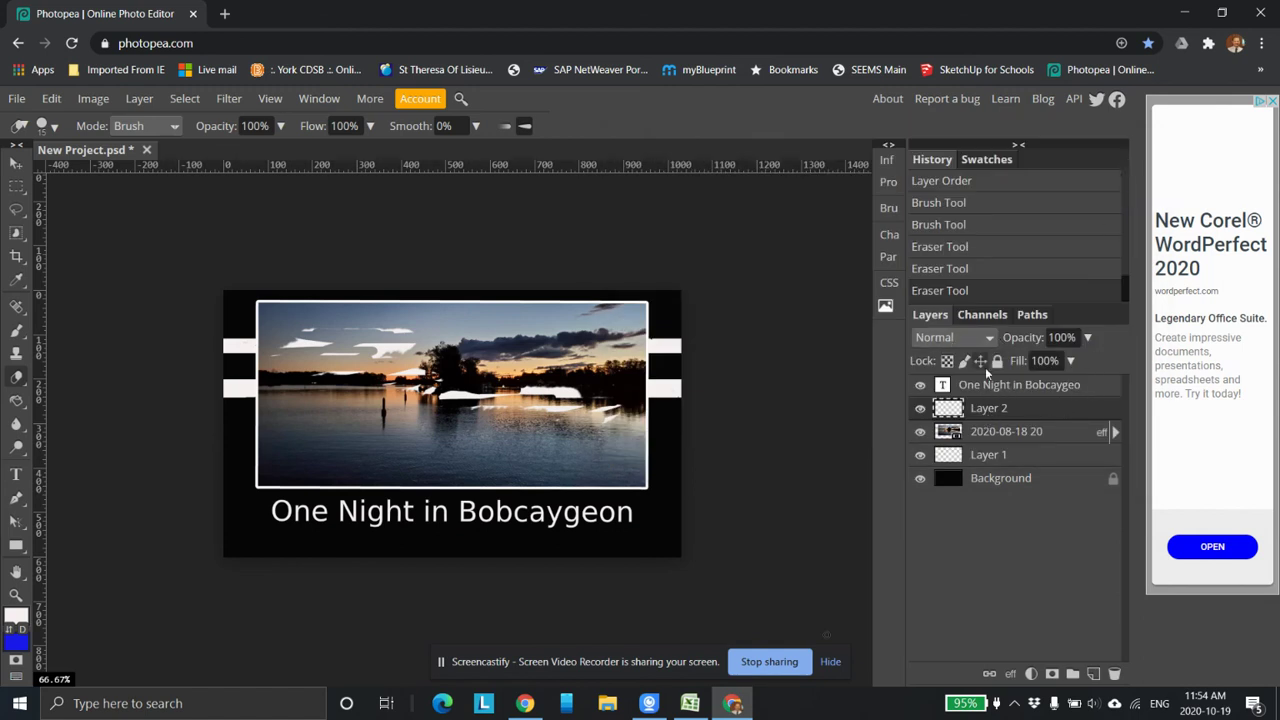
click(950, 337)
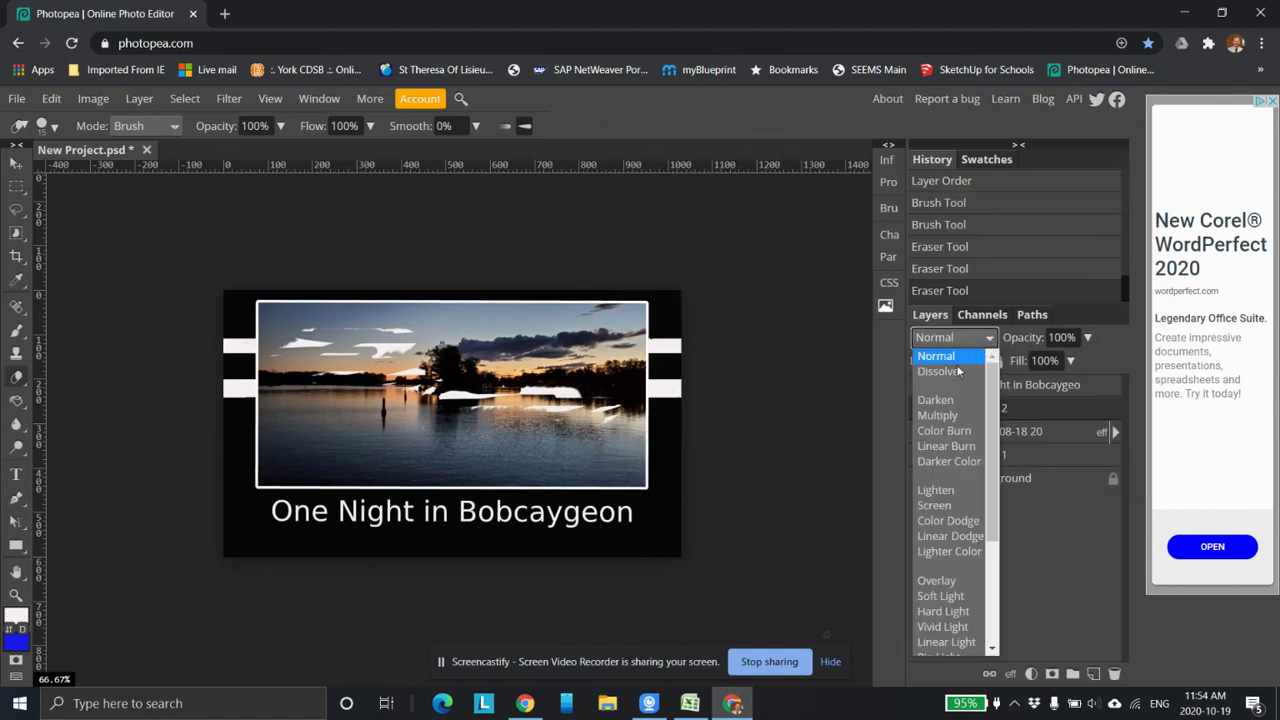
click(934, 582)
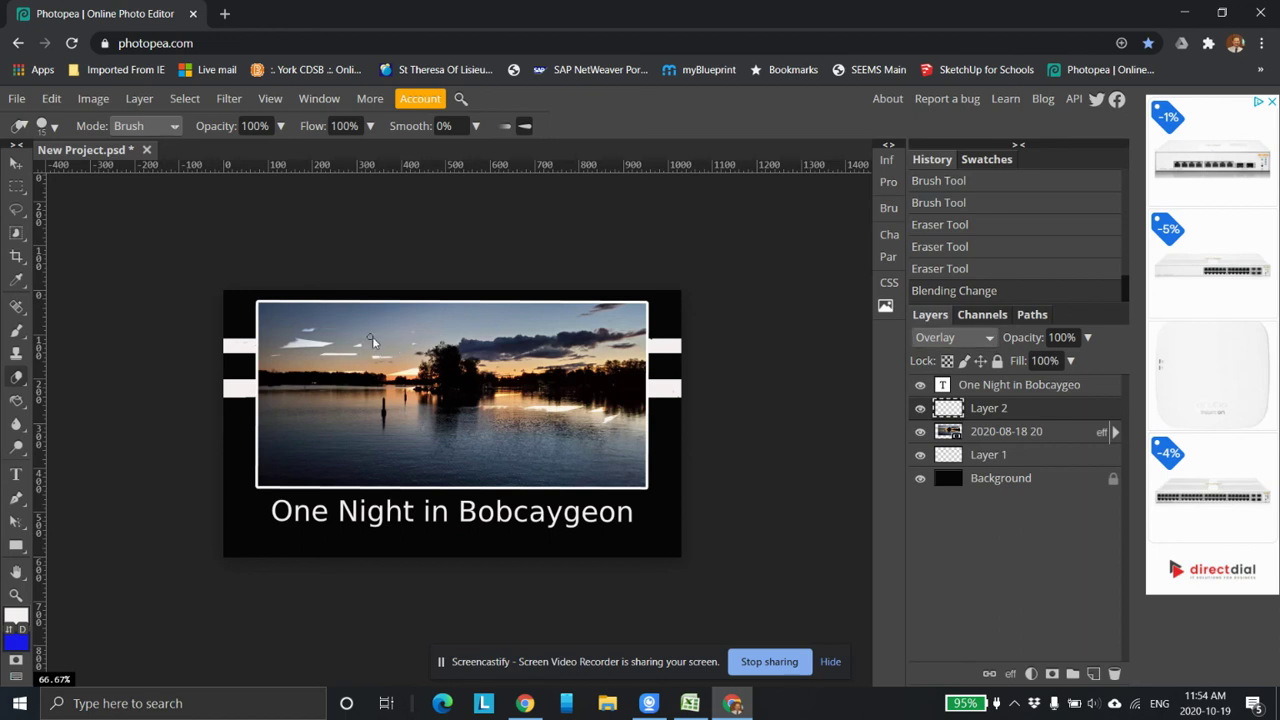
mouse_move(371, 341)
mouse_down()
mouse_move(410, 343)
mouse_move(324, 342)
mouse_move(328, 322)
mouse_move(397, 329)
mouse_up()
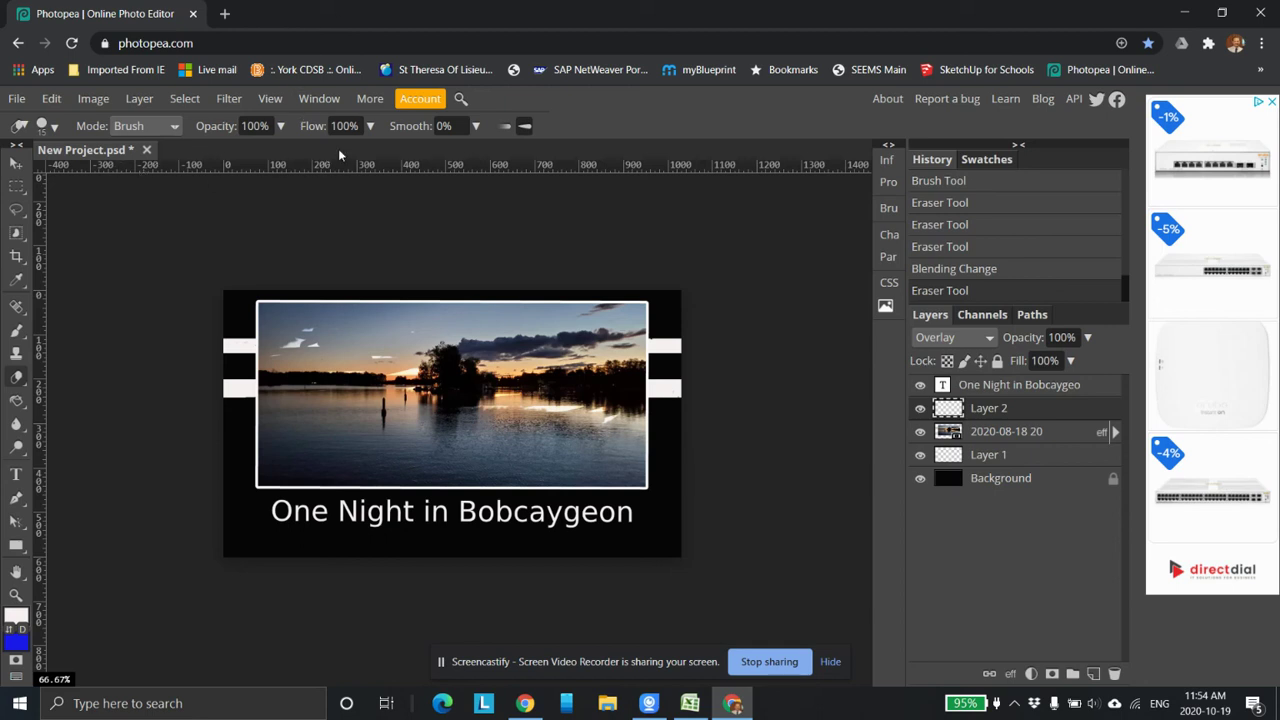
- Save the finished project as the PSD file New Project.psd
click(18, 99)
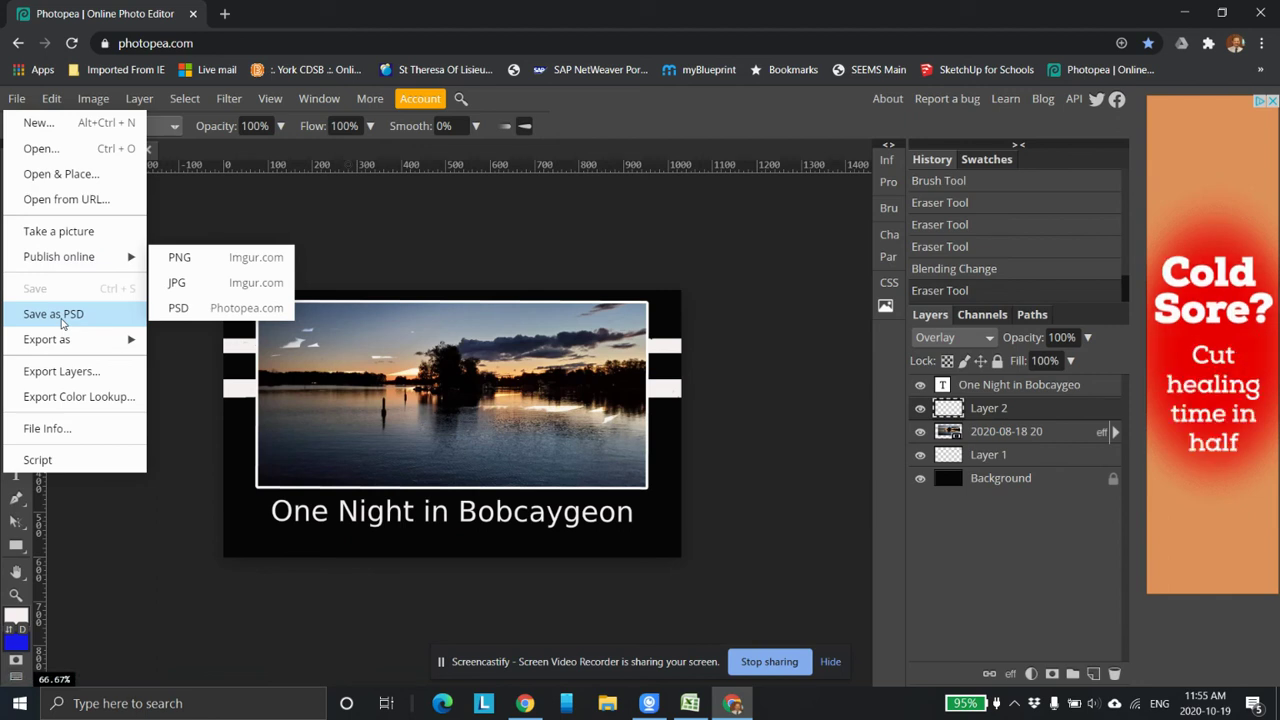
mouse_move(77, 340)
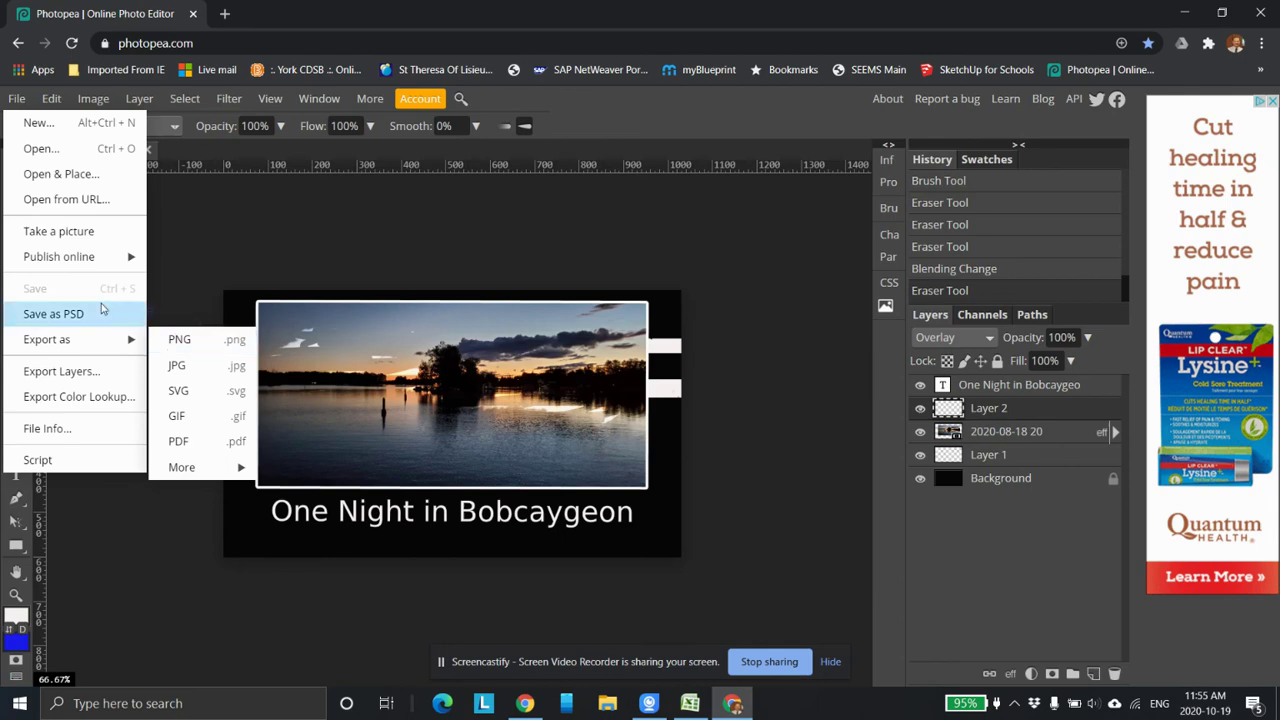
click(62, 318)
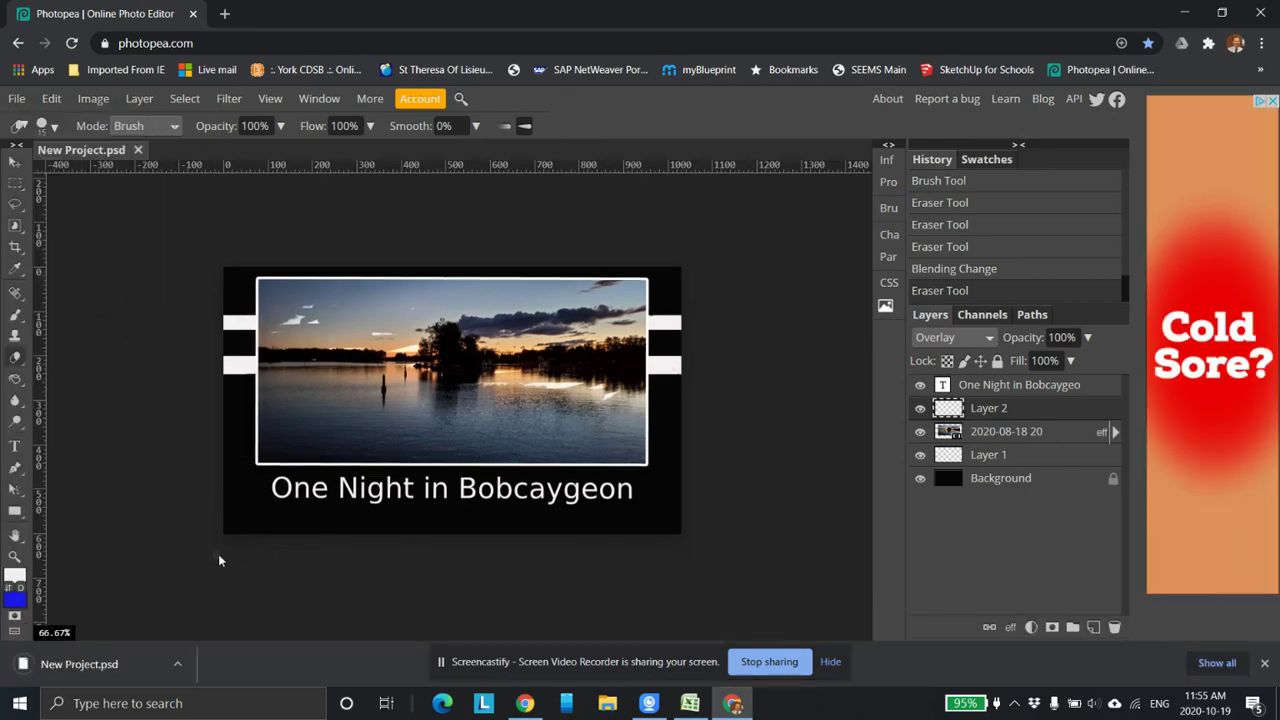